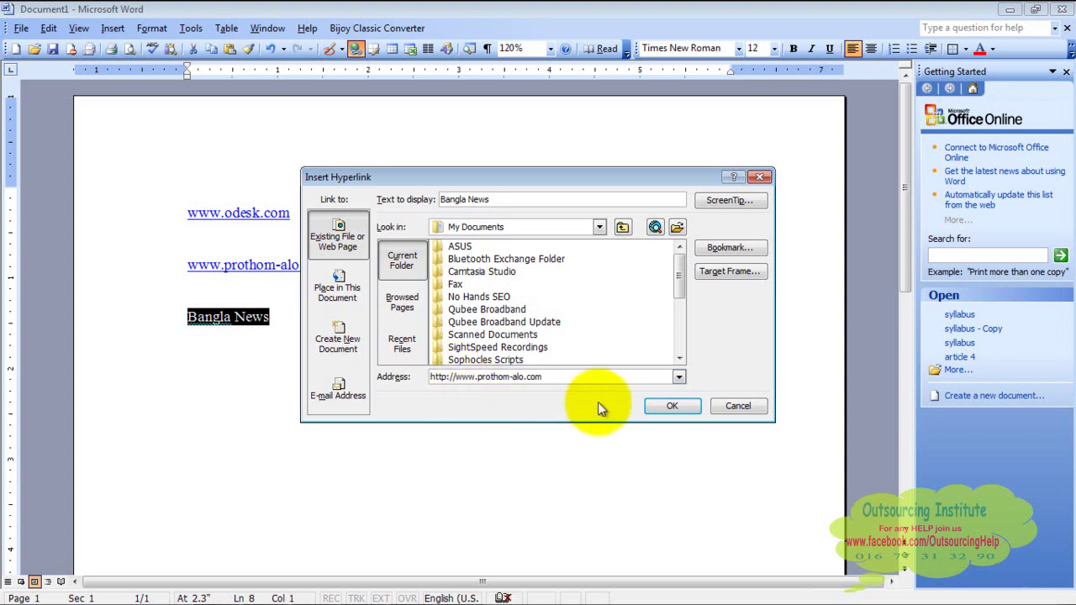
left_click(660, 403)
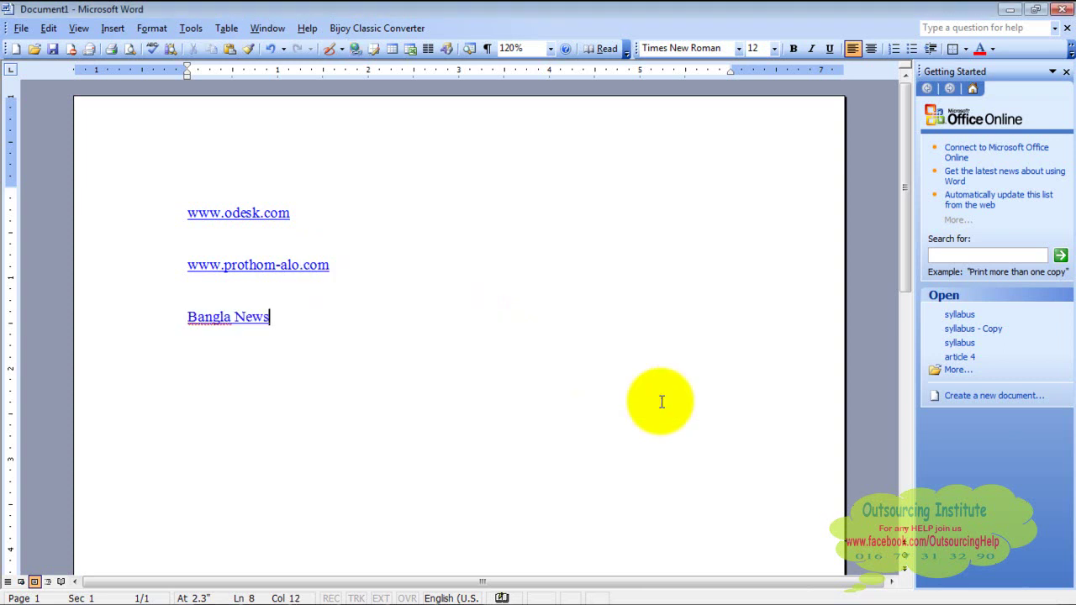
key("Return")
key("Return")
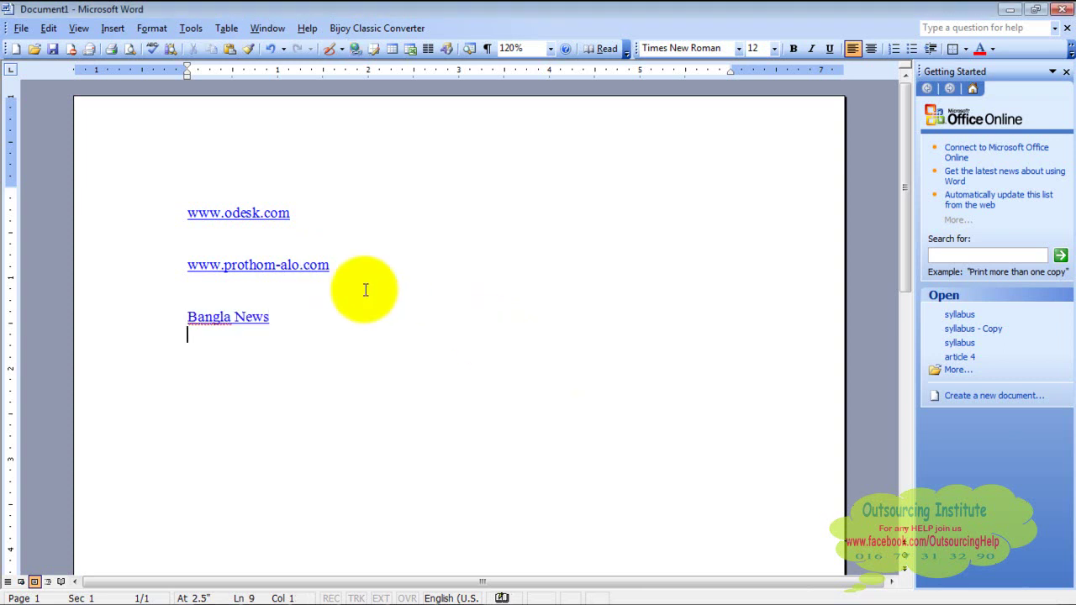
Test the Bangla News link by opening its target page, close that page, and return to the Word document.
left_click(251, 328, "ctrl")
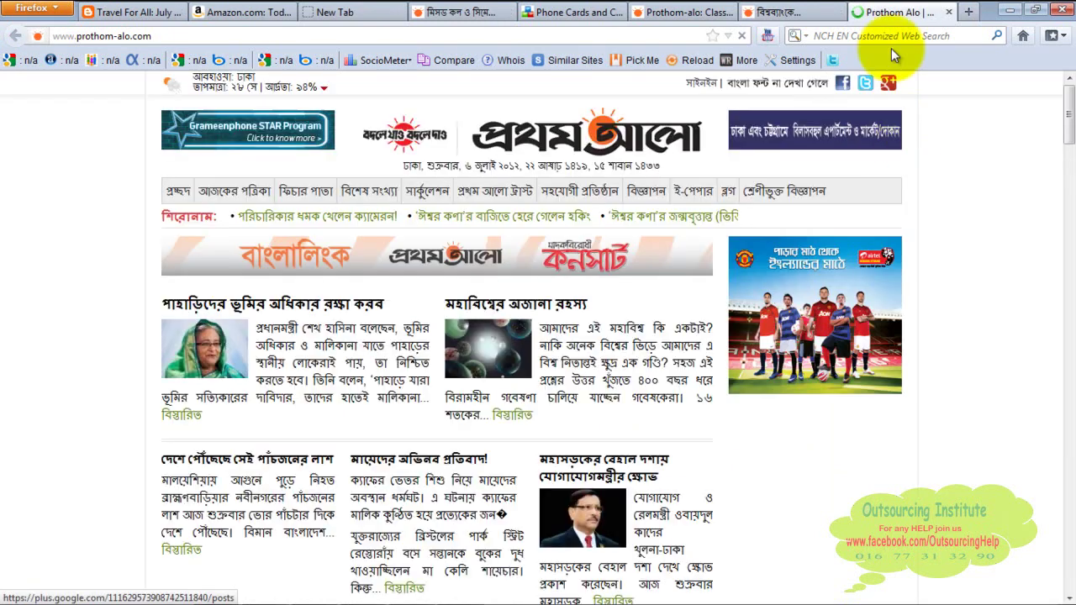
left_click(949, 12)
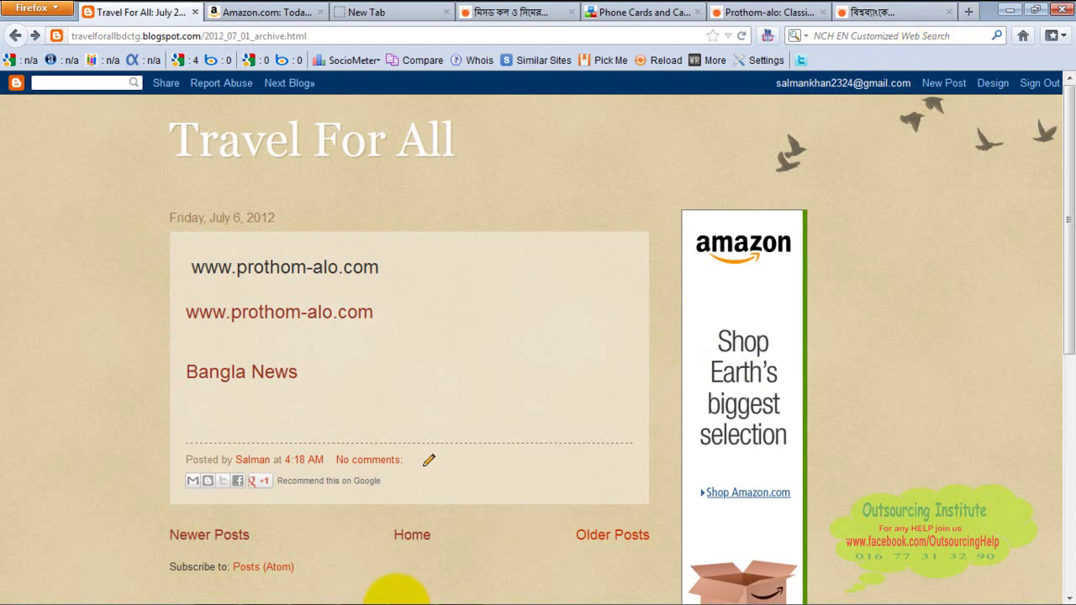
mouse_move(416, 586)
left_click(460, 591)
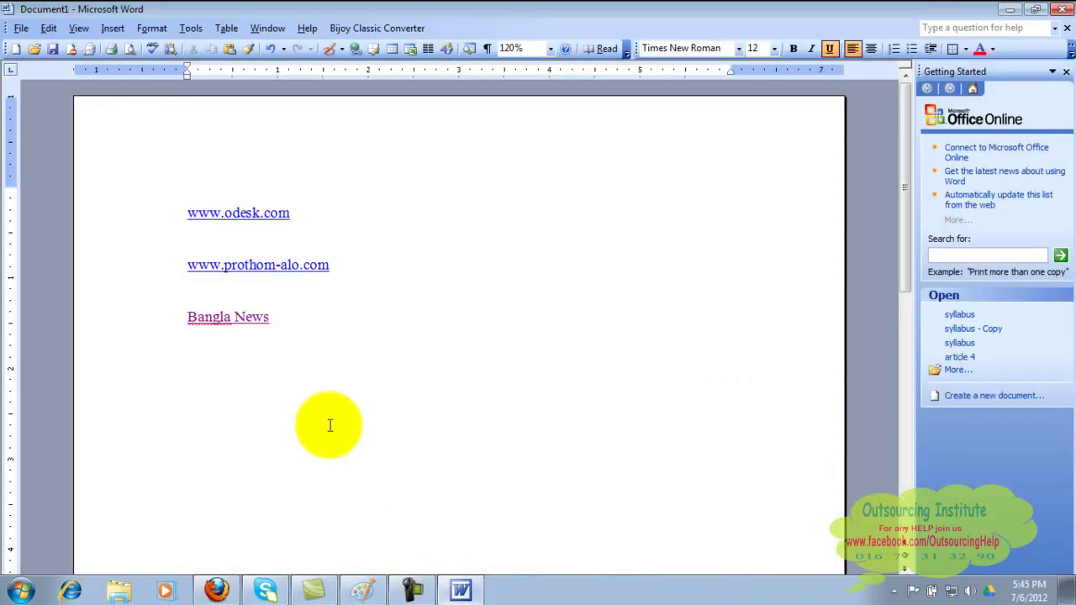
left_click(300, 308)
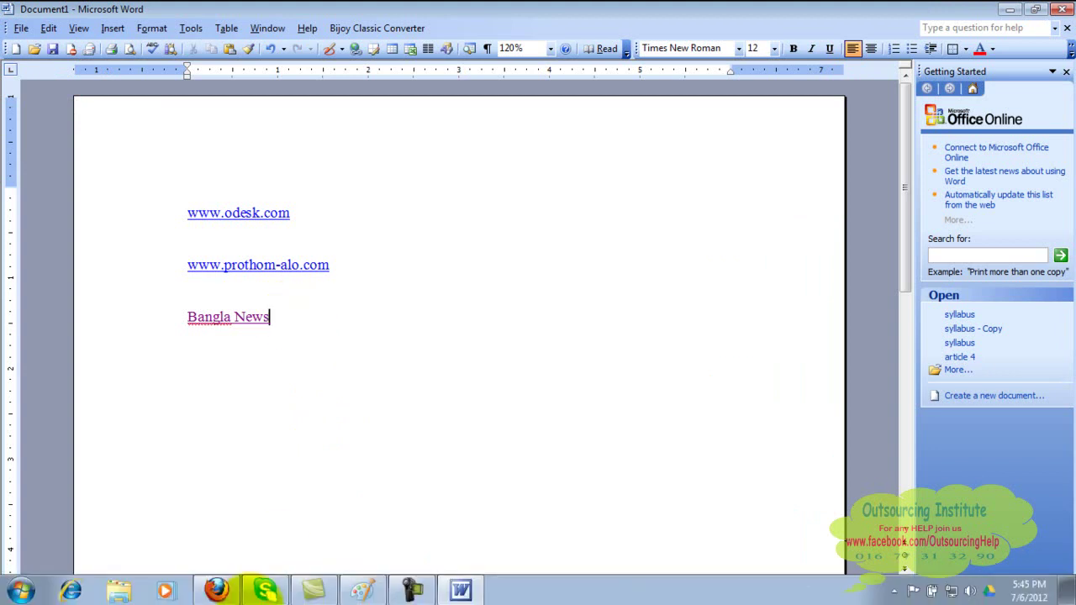
Switch to Firefox and open an additional browser tab.
left_click(214, 591)
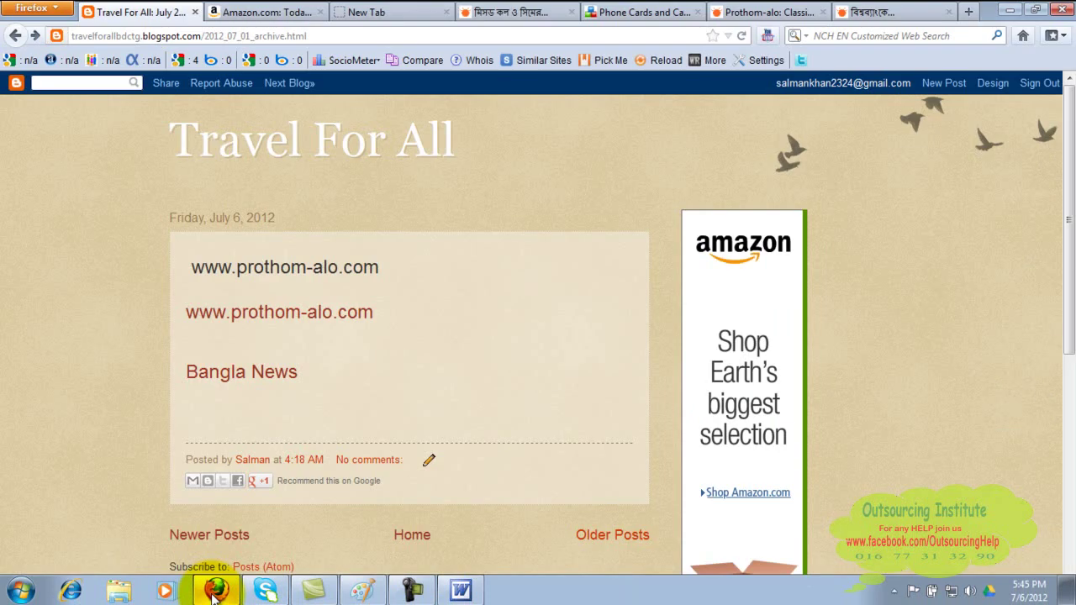
left_click(551, 11)
left_click(866, 11)
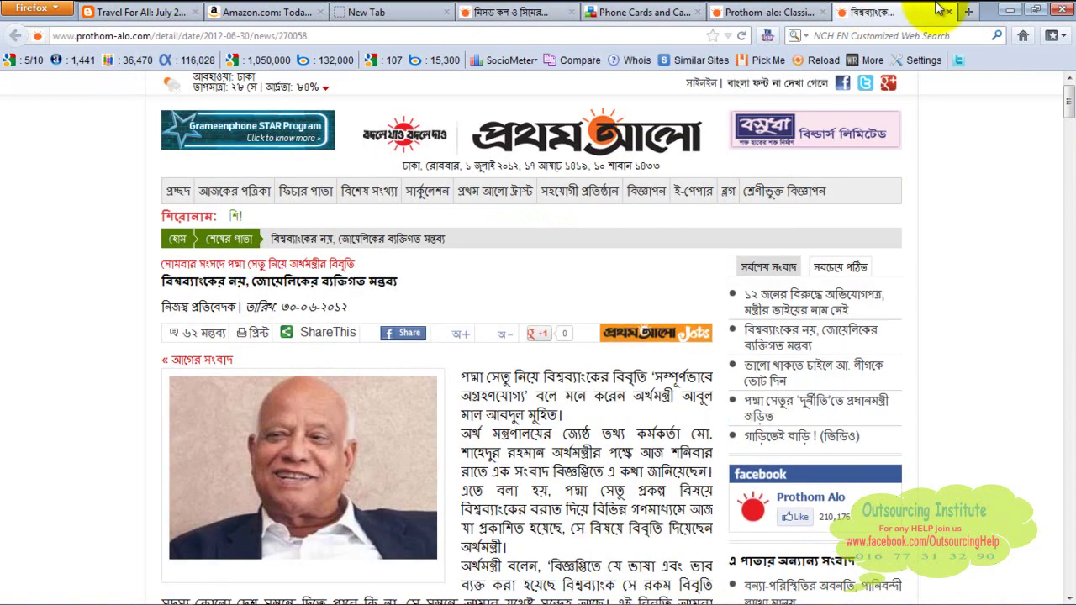
left_click(971, 11)
type("www")
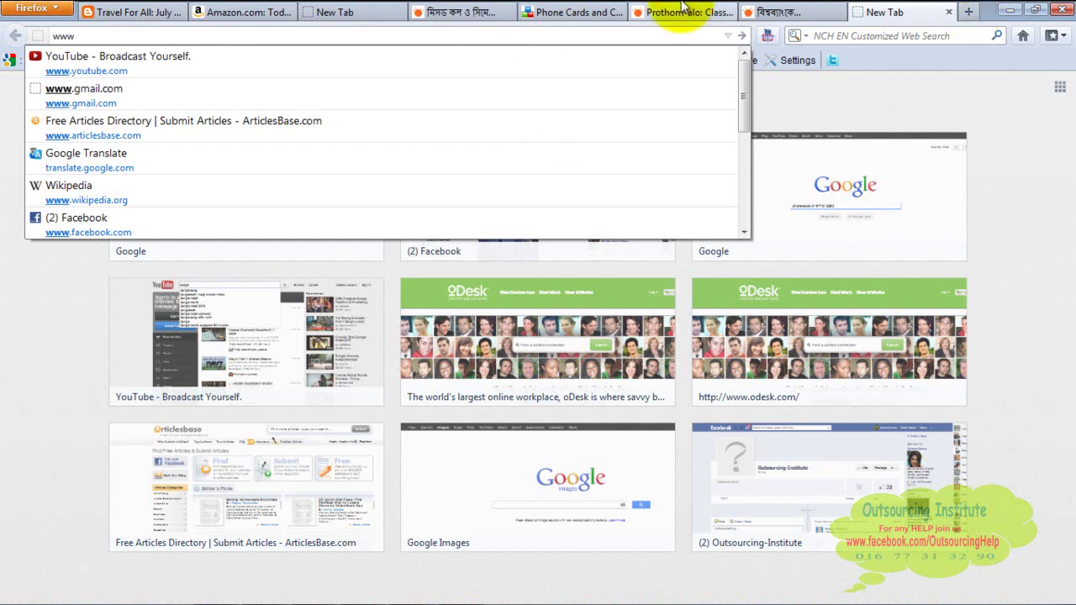
left_click(145, 10)
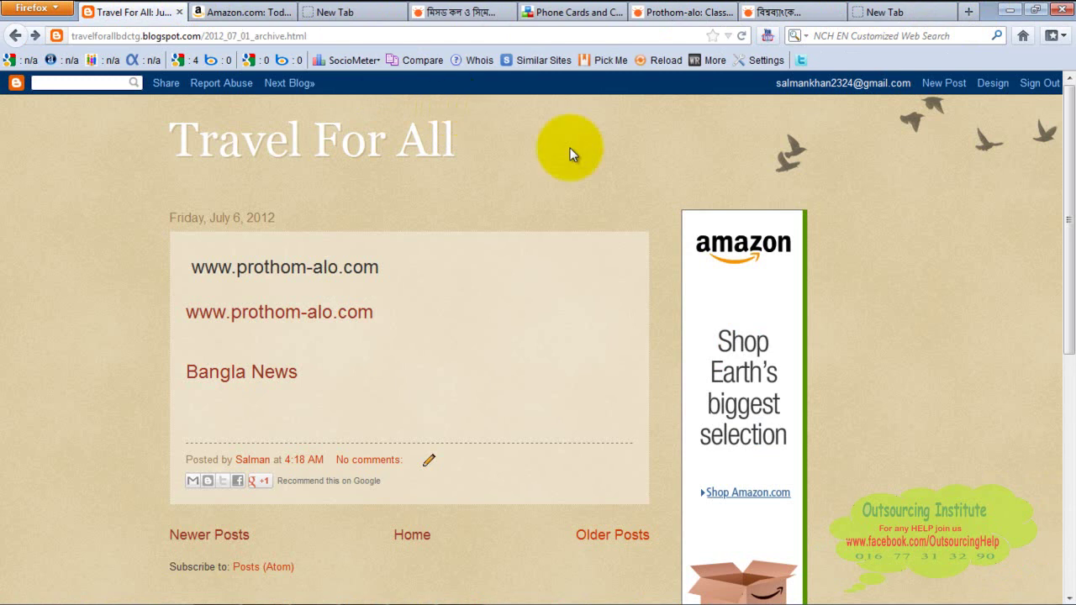
left_click(943, 83)
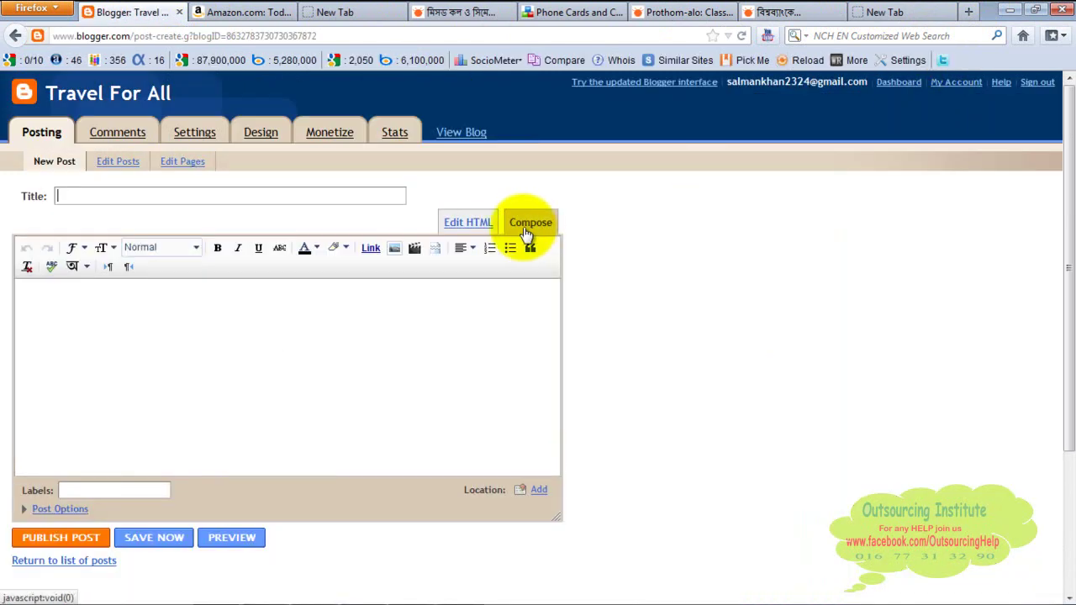
left_click(208, 318)
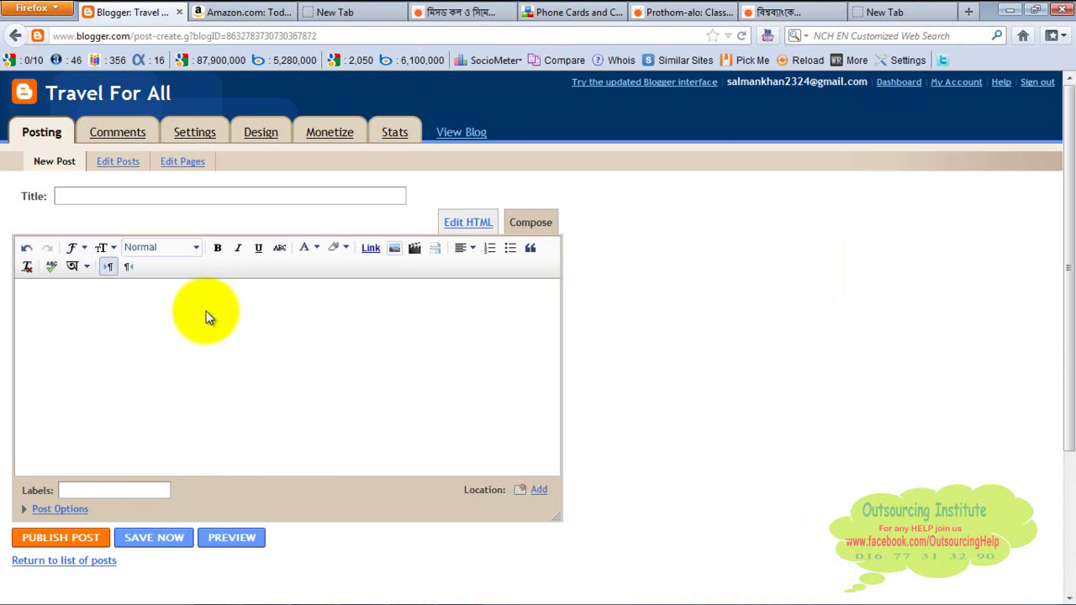
key("Return")
type("www.prothom-alo.com")
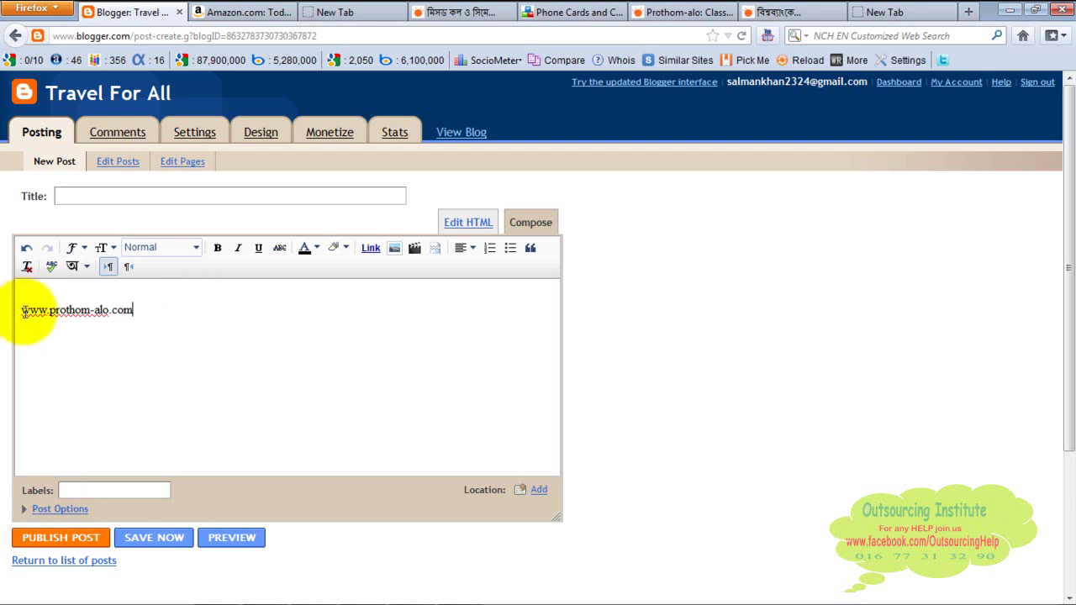
left_click_drag(23, 310, 139, 307)
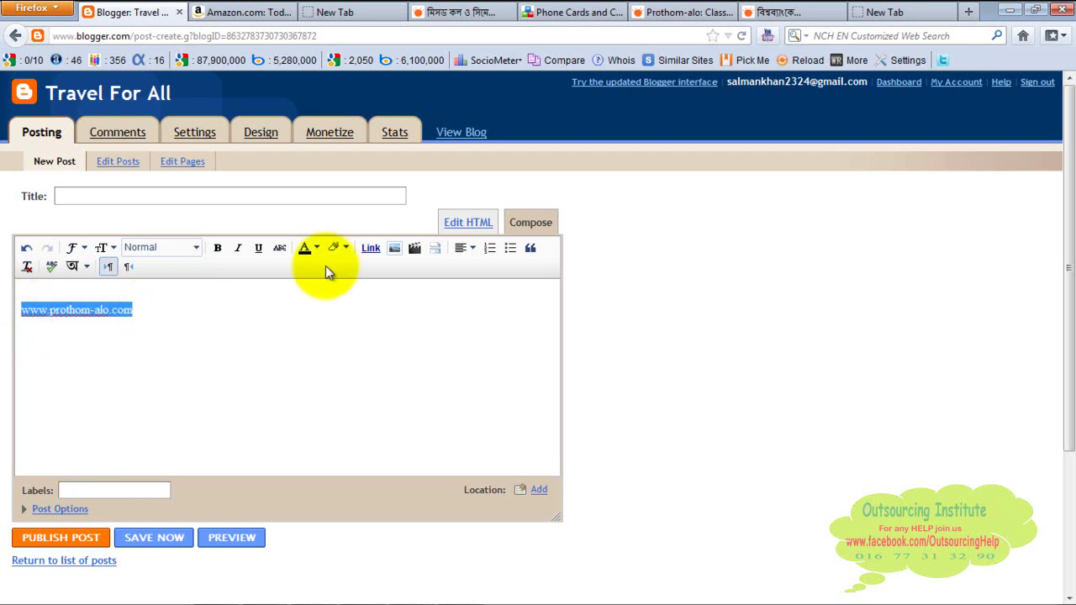
left_click(373, 248)
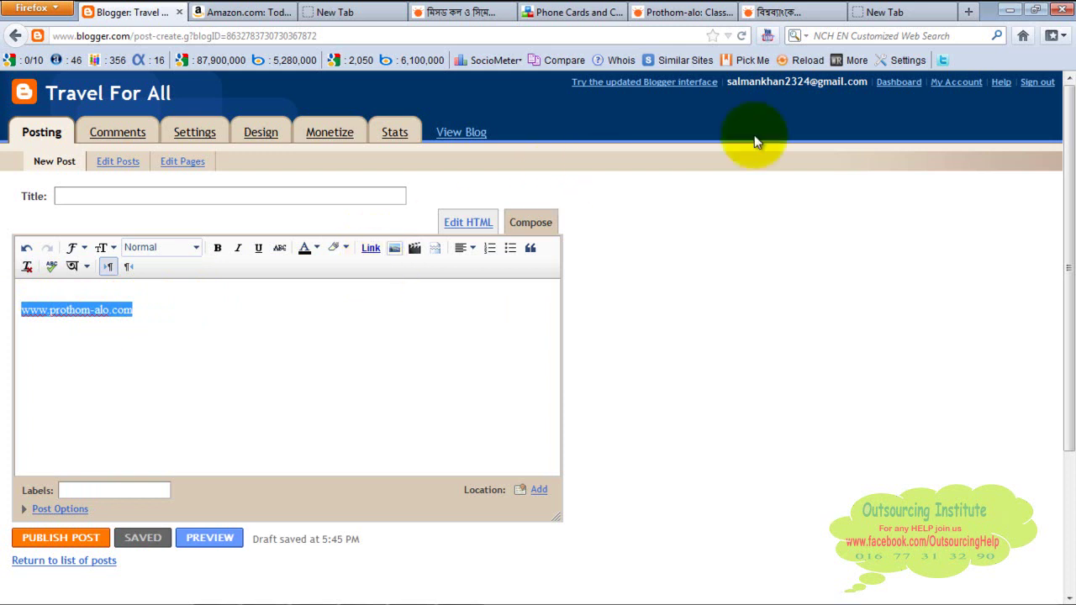
left_click(909, 10)
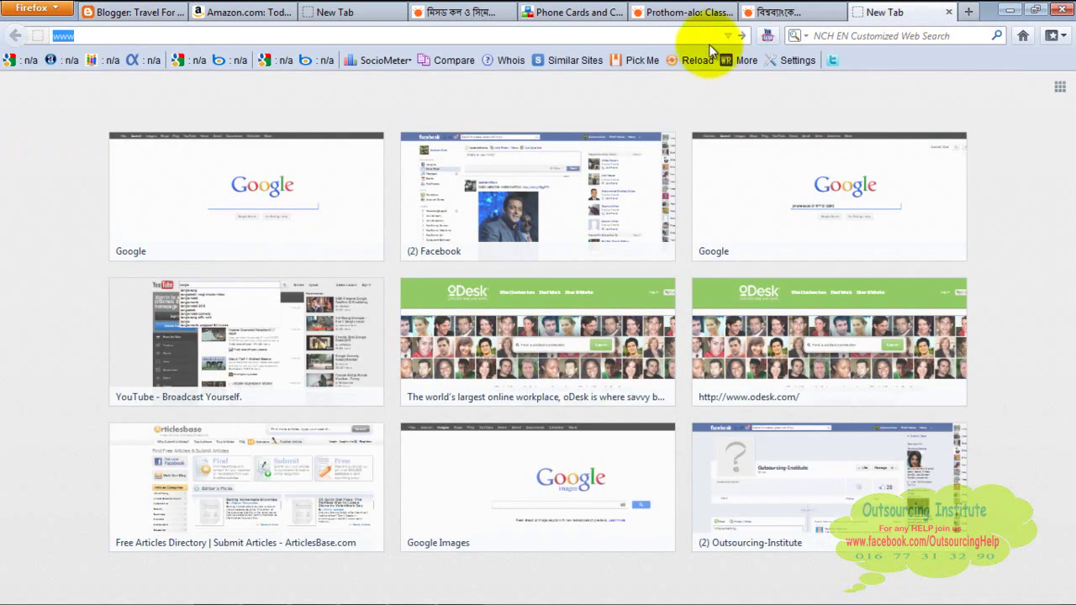
type("wwwwww")
key("BackSpace")
key("BackSpace")
key("BackSpace")
key("BackSpace")
type("w.")
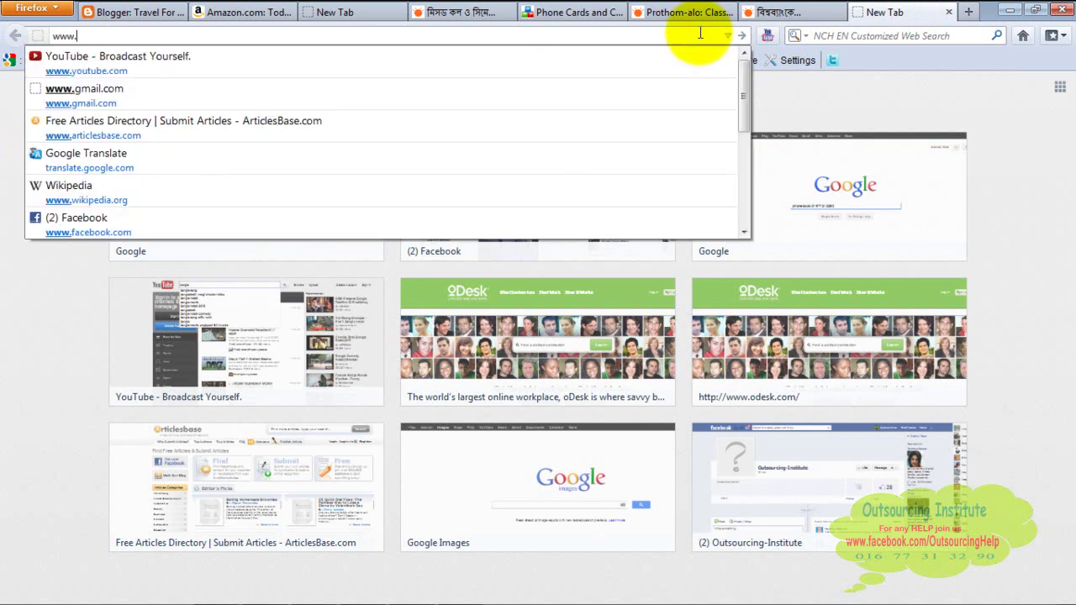
type("p")
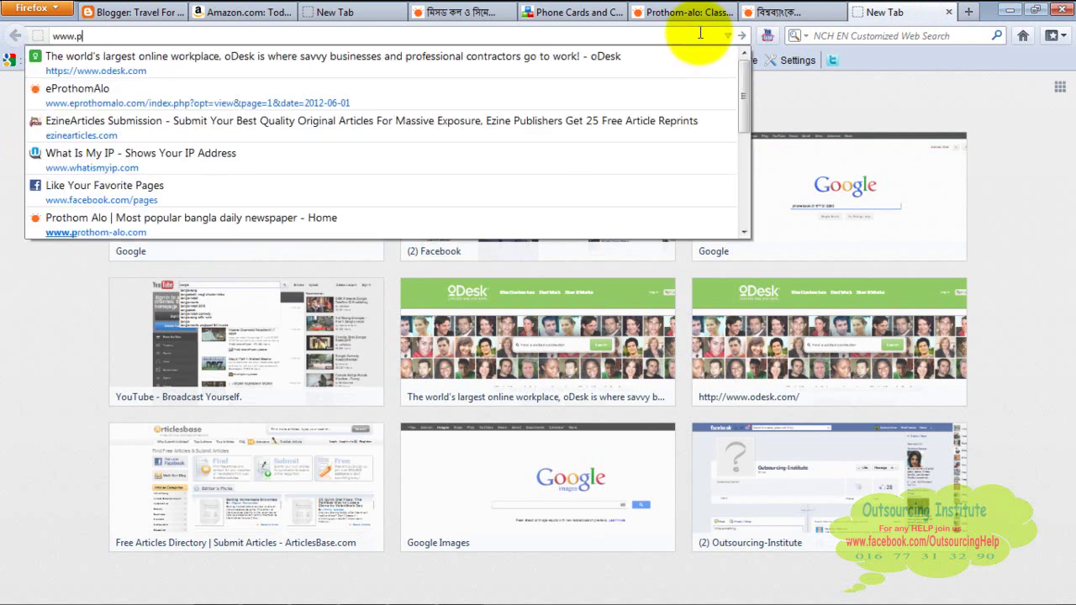
key("BackSpace")
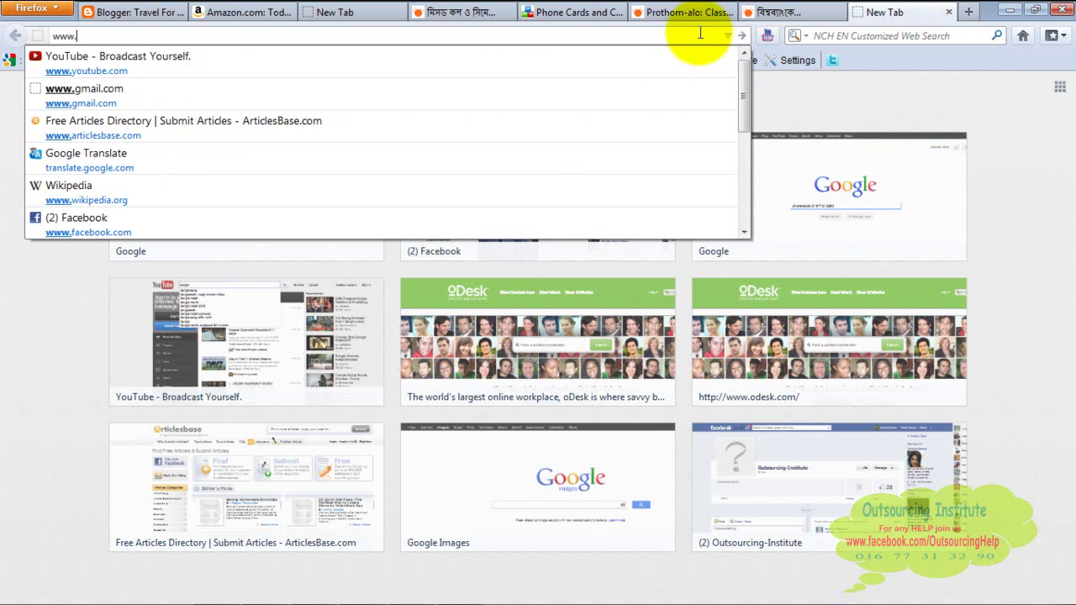
type("article")
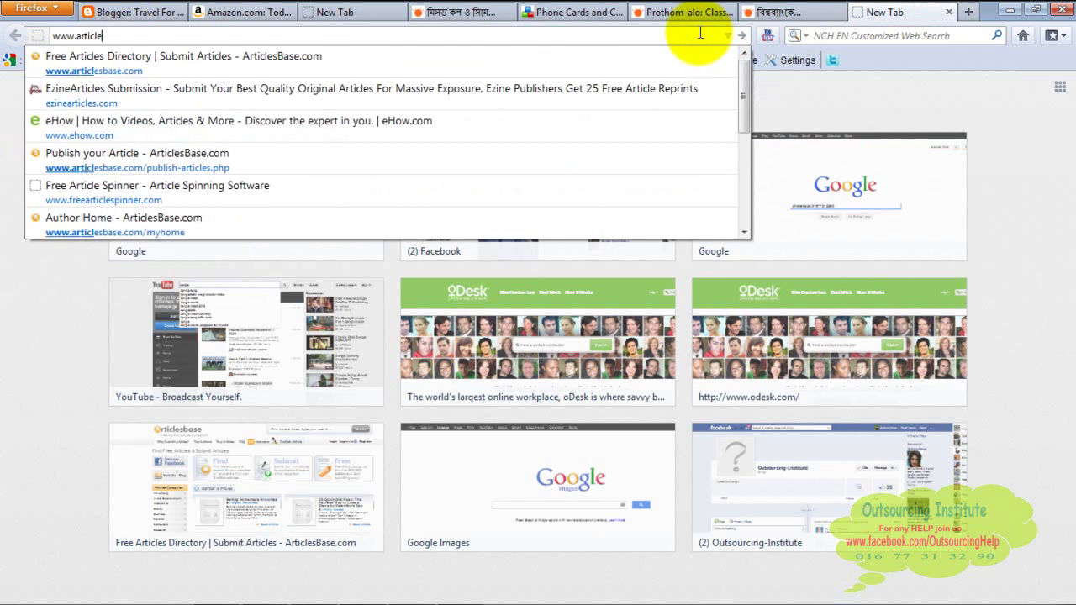
left_click(593, 65)
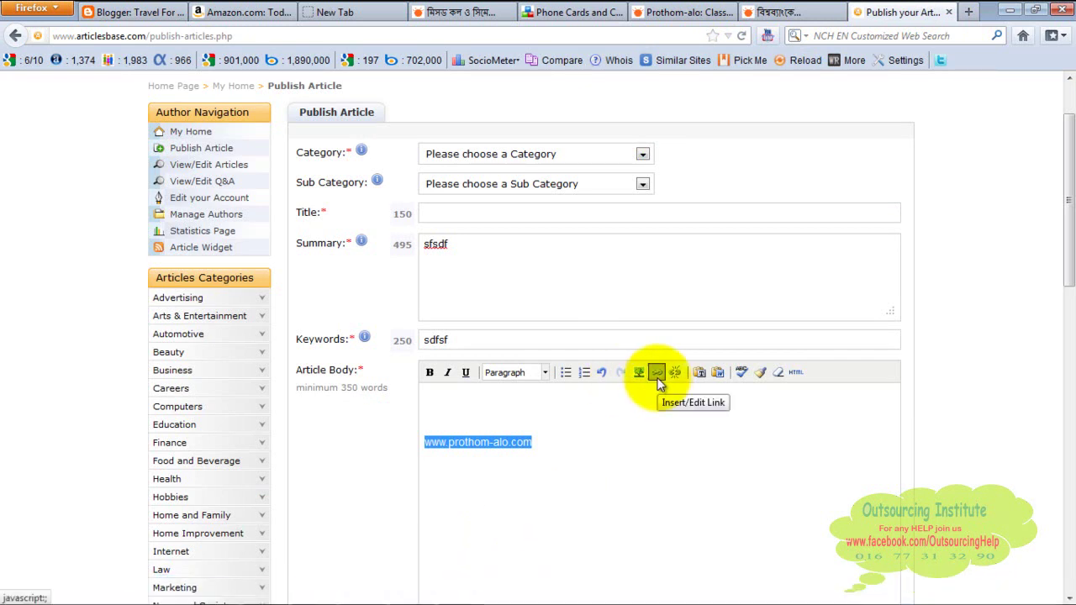
left_click(127, 10)
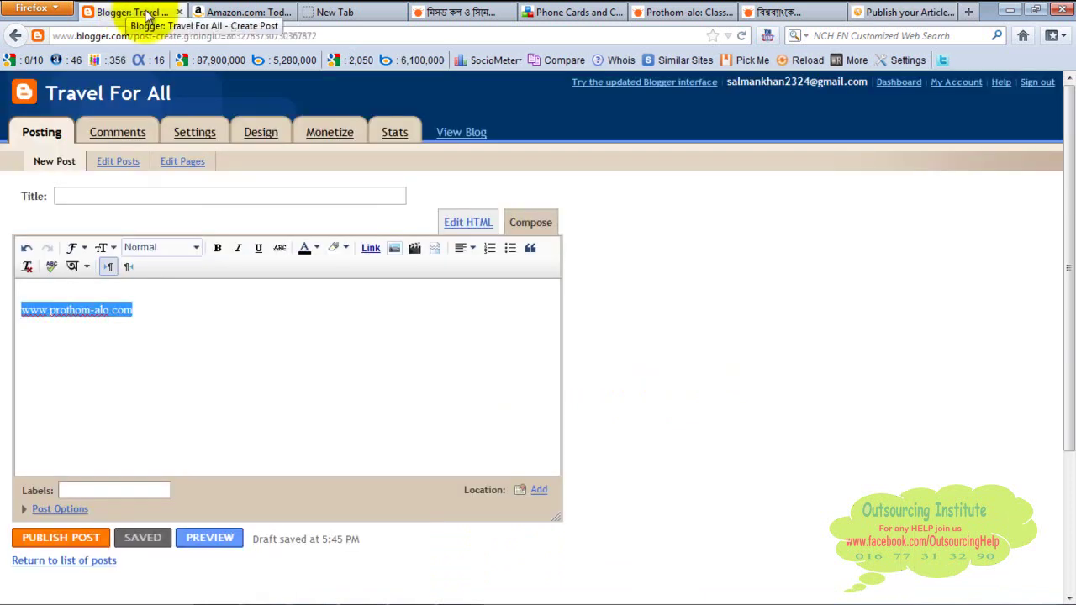
left_click(886, 10)
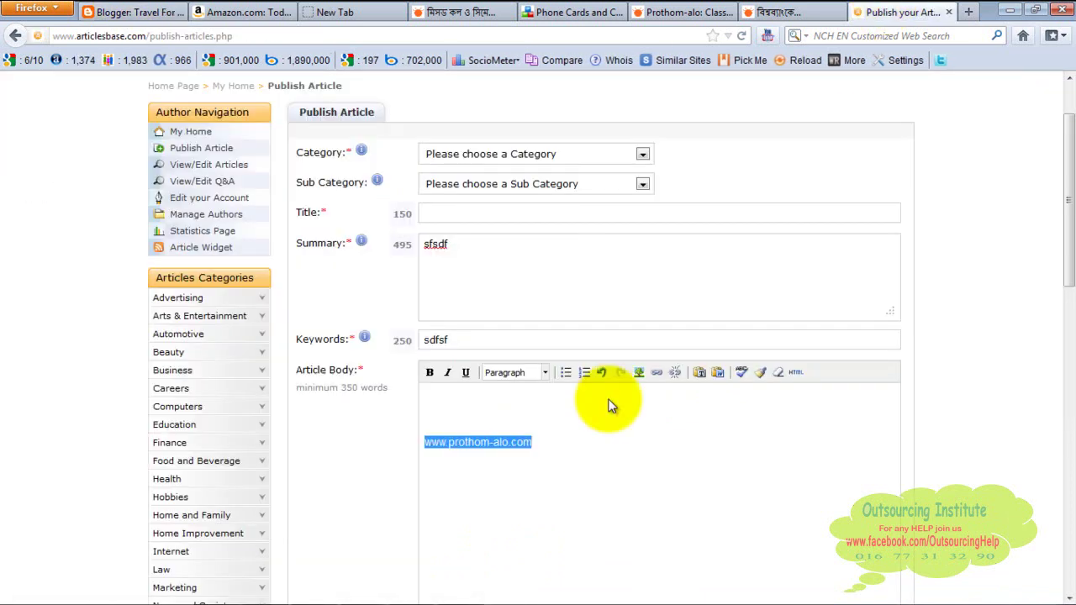
left_click(537, 441)
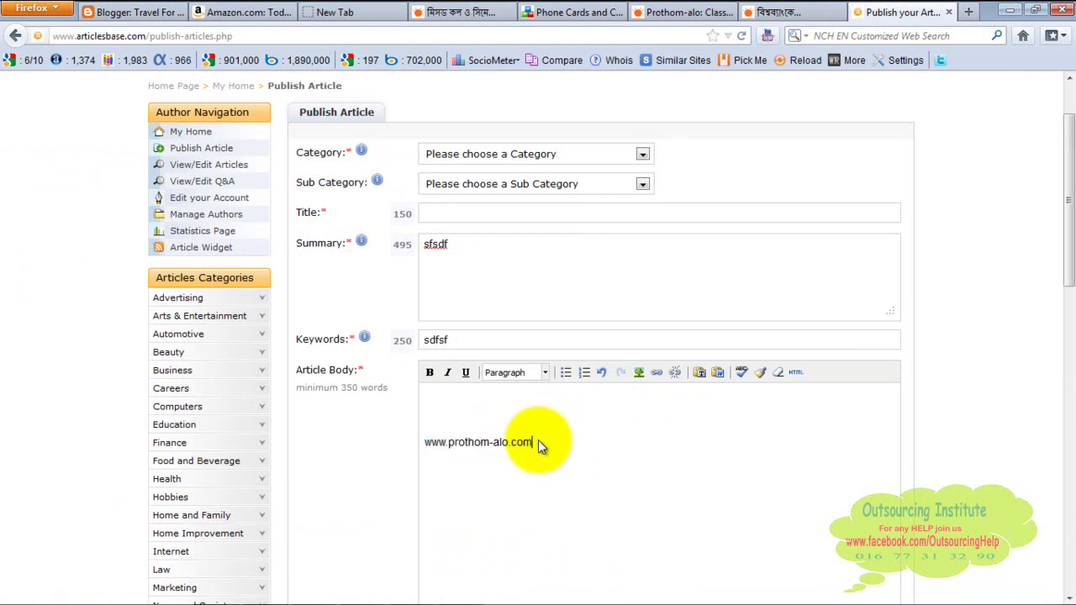
left_click_drag(538, 442, 425, 443)
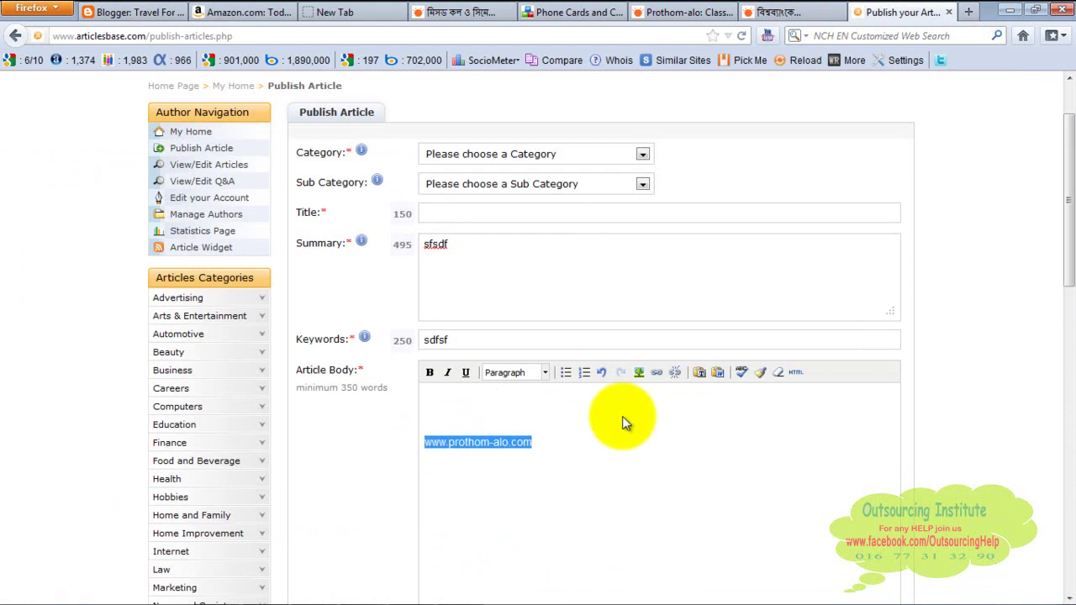
left_click(658, 374)
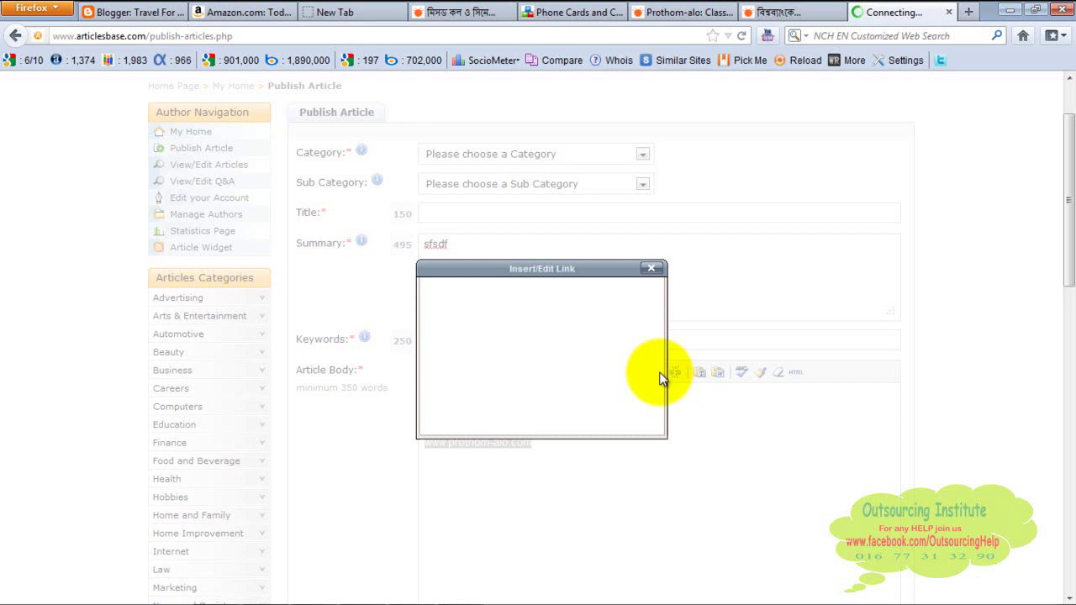
type("ww")
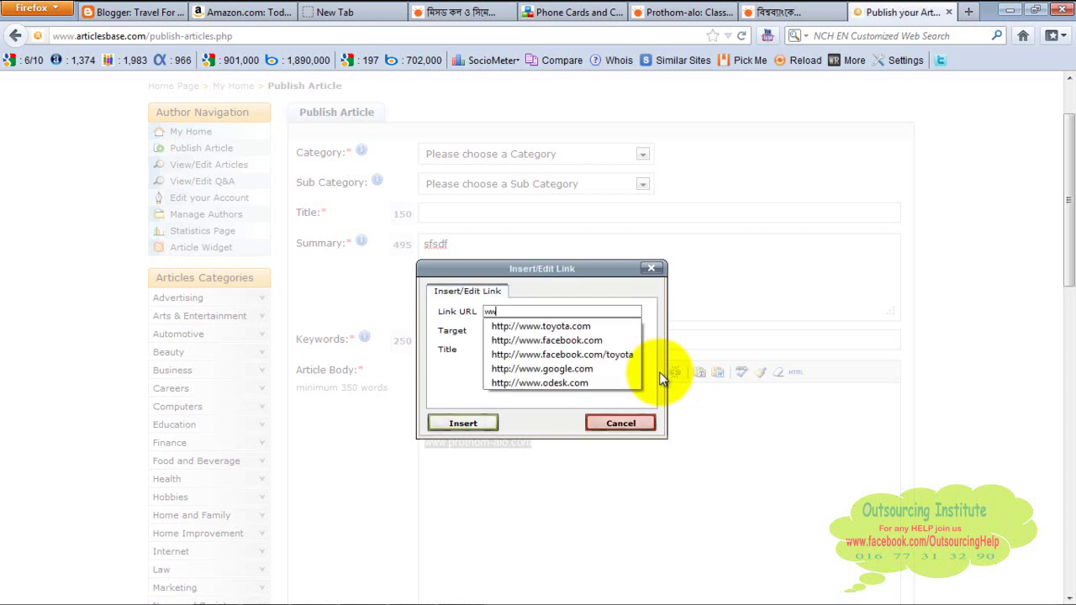
type("w.prothom-alo.com")
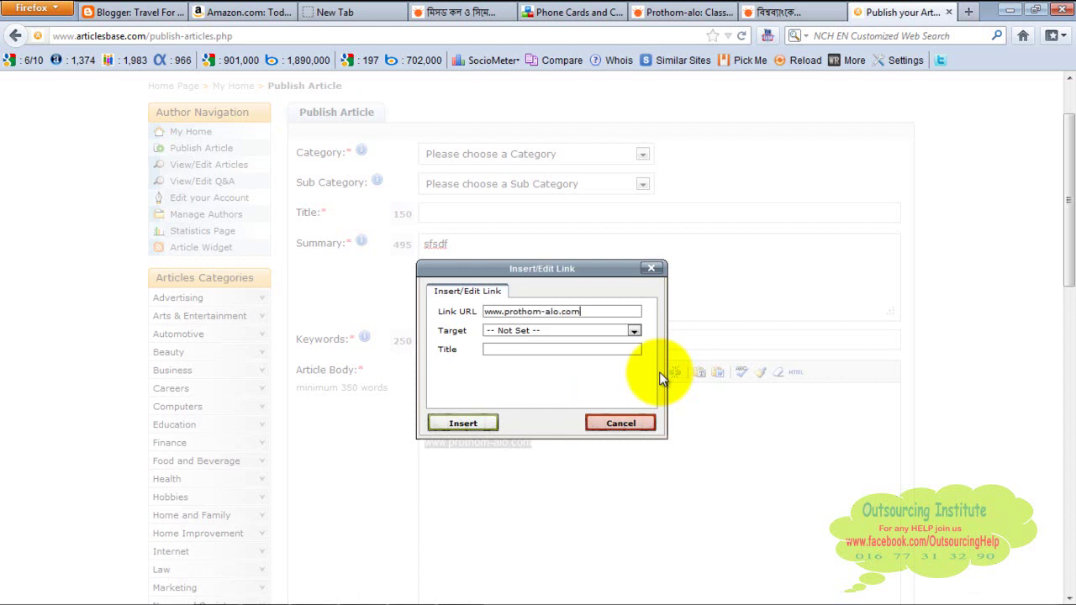
left_click(633, 331)
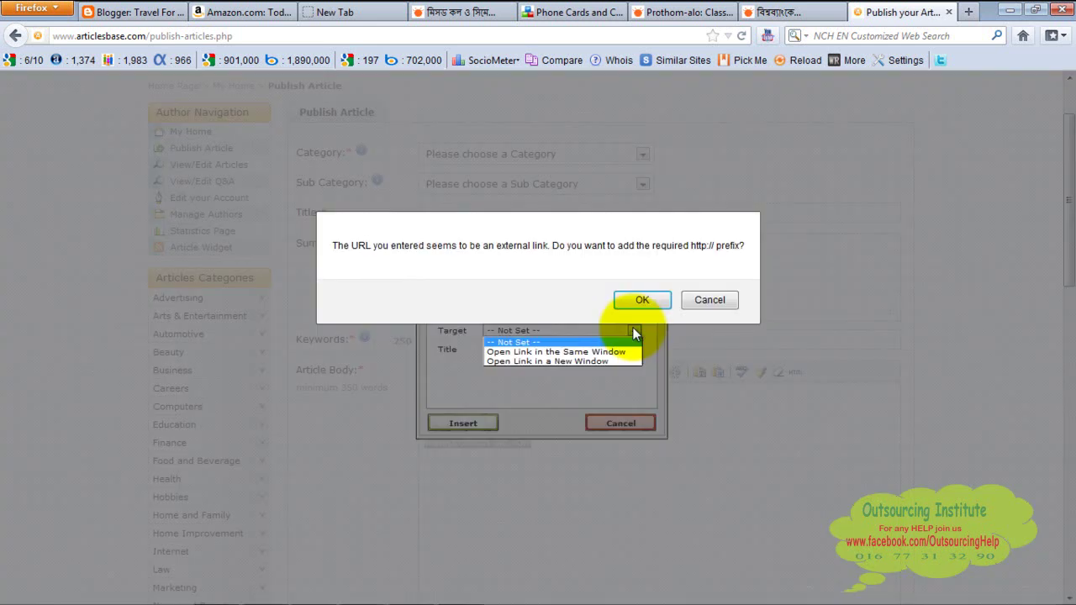
left_click(625, 352)
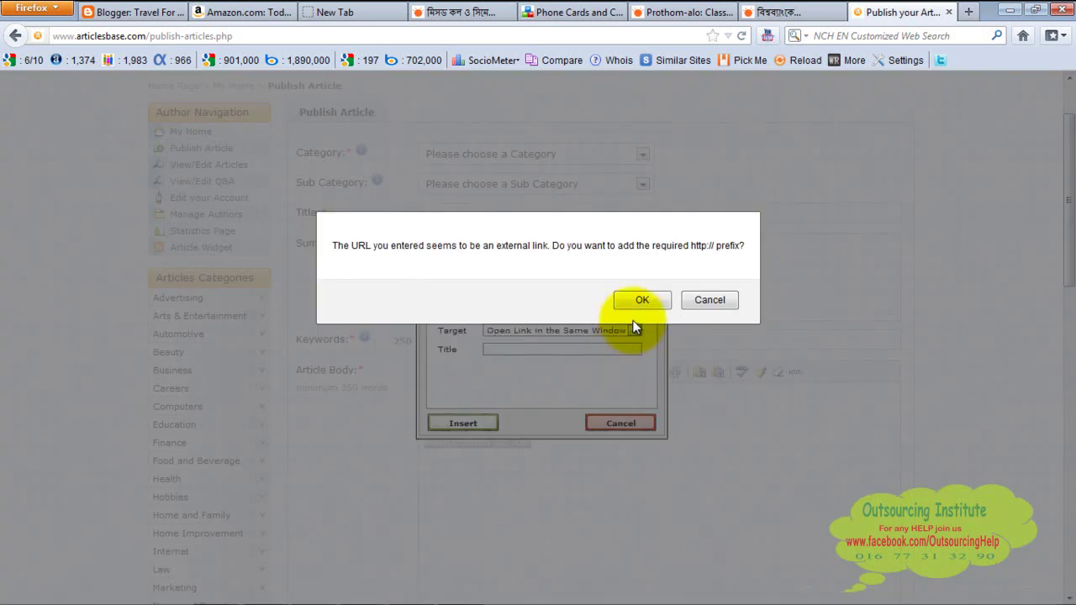
left_click(644, 299)
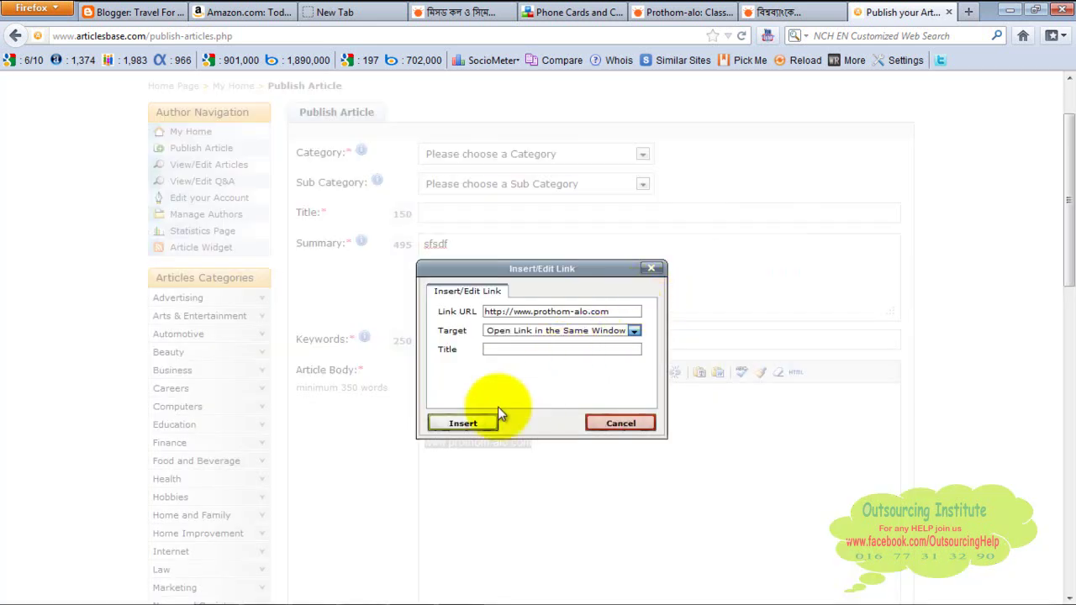
left_click(461, 423)
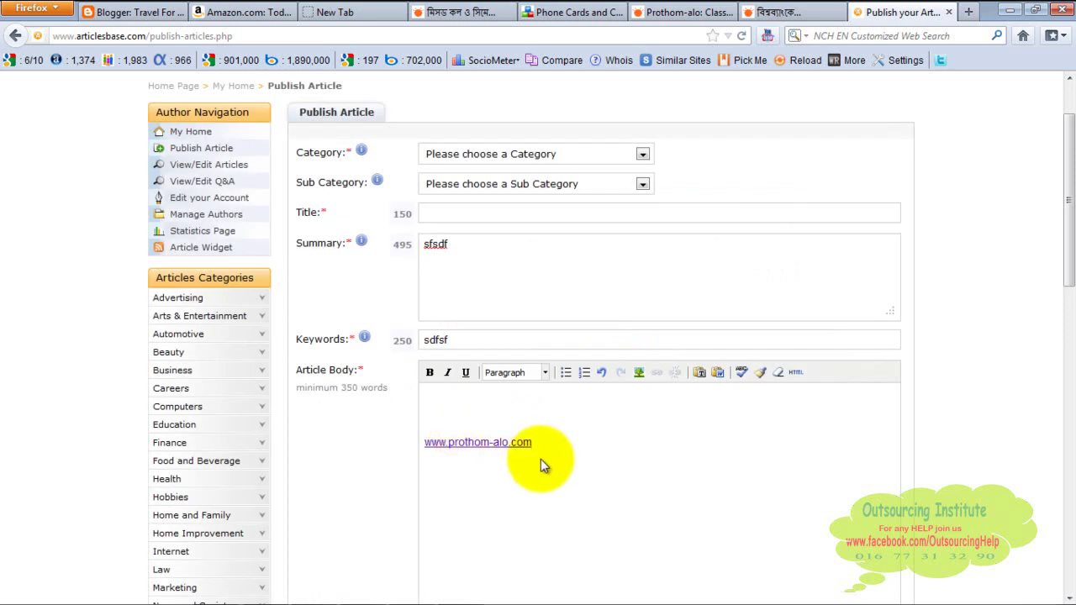
Write Bangla News below the linked address in the article body.
type("Prothom")
key("BackSpace")
key("BackSpace")
key("BackSpace")
key("BackSpace")
key("BackSpace")
key("BackSpace")
key("BackSpace")
type("Bangla News")
left_click_drag(426, 502, 496, 502)
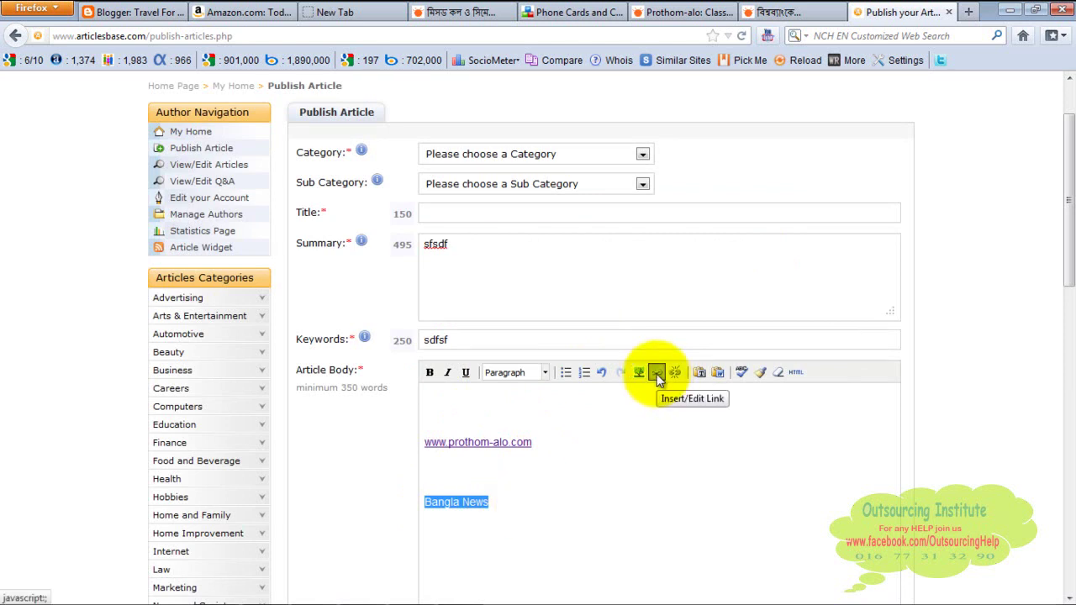
left_click(656, 374)
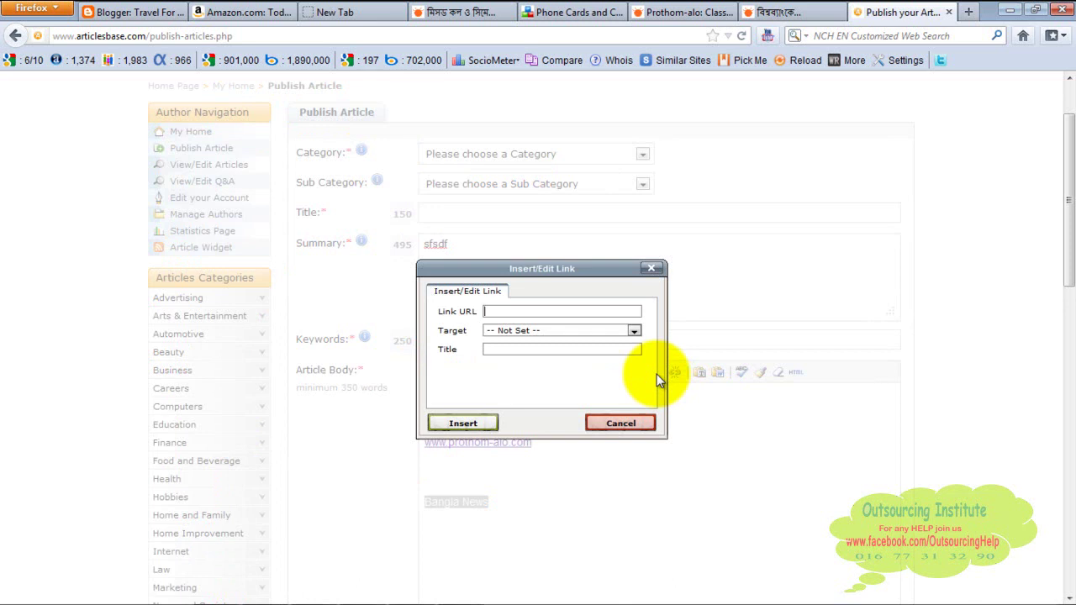
type("www")
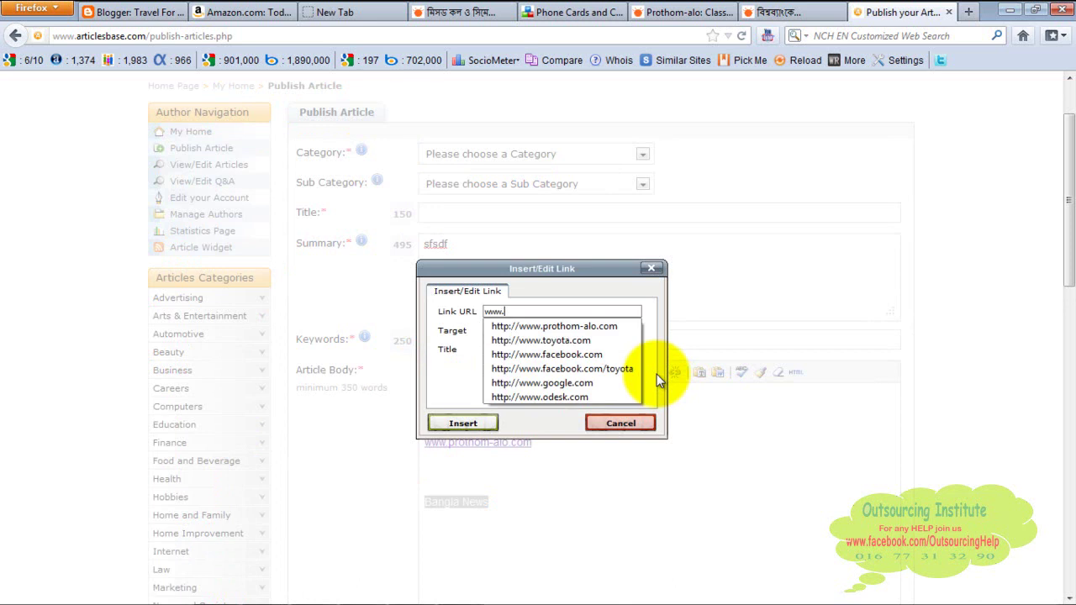
type(".")
left_click(613, 327)
left_click(614, 332)
left_click(611, 352)
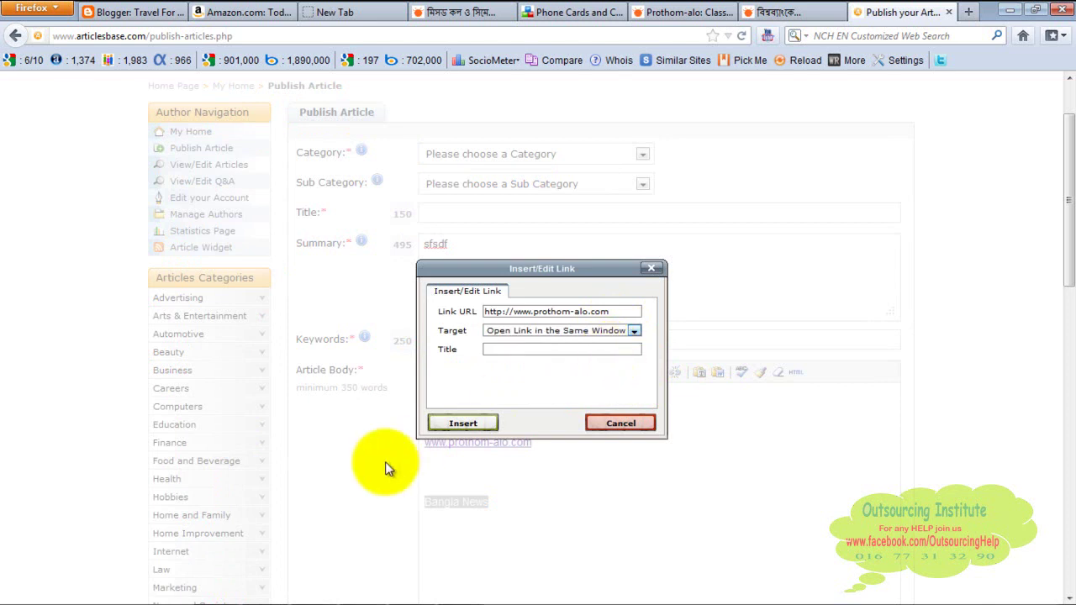
left_click(463, 423)
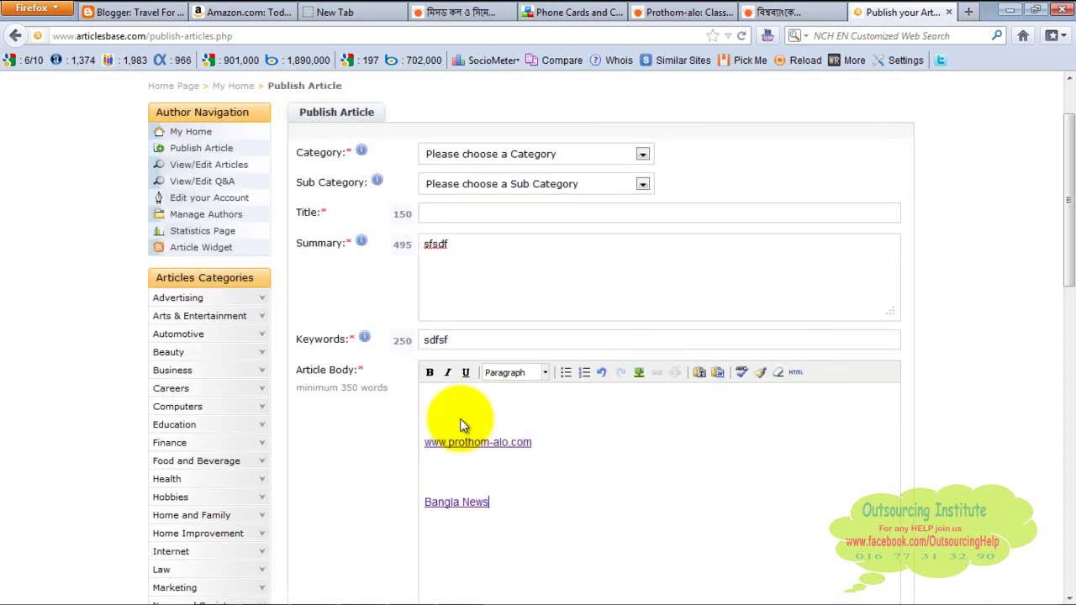
Paste the copied google_farmer_panda picture on a new line below the Bangla News link in the article body.
left_click(510, 508)
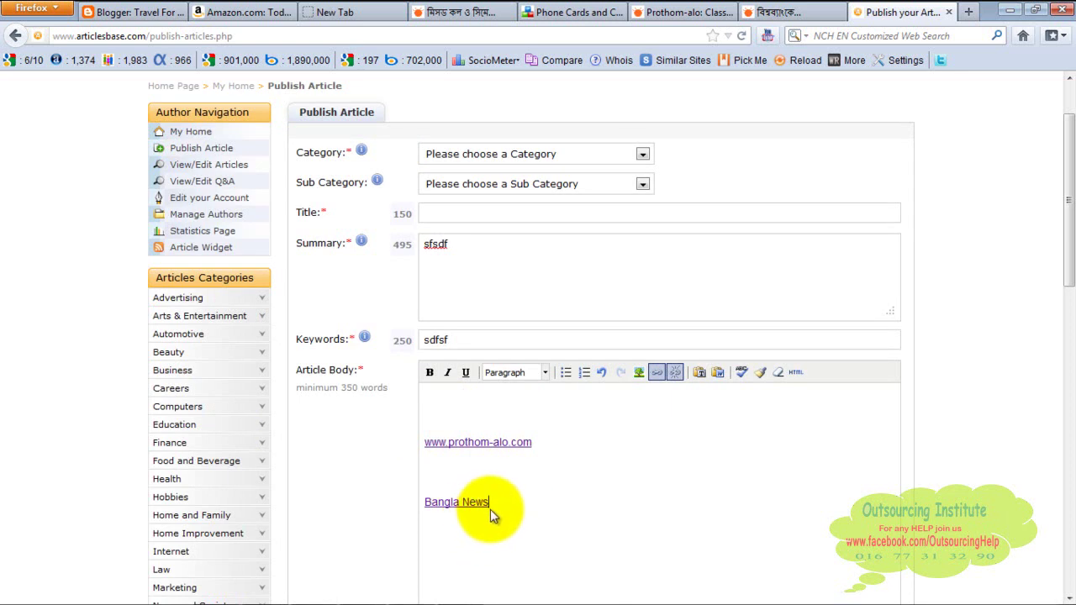
key("Return")
key("Return")
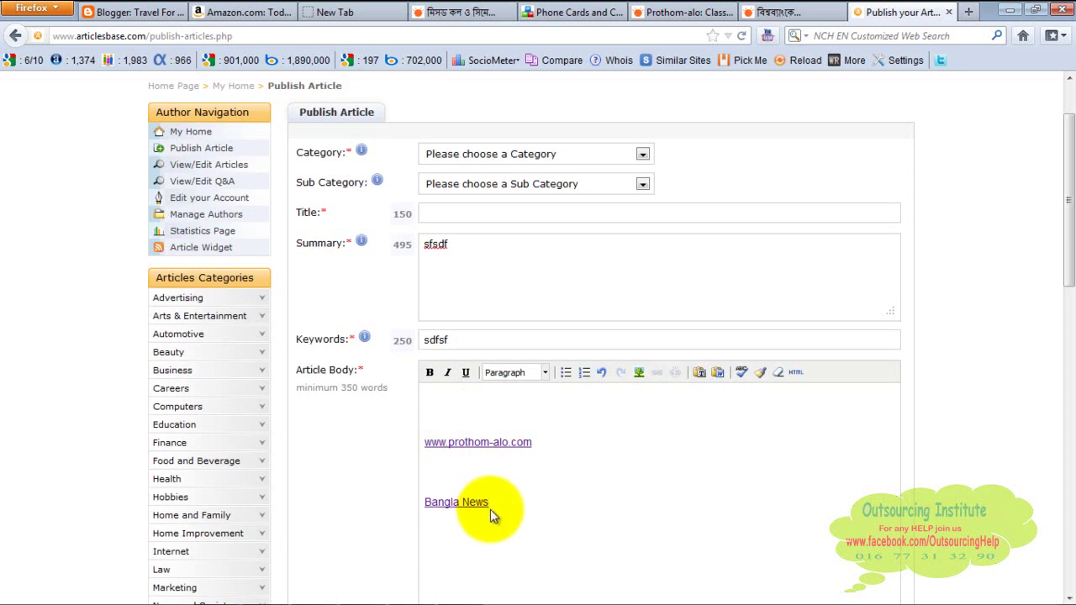
left_click_drag(1069, 182, 1069, 233)
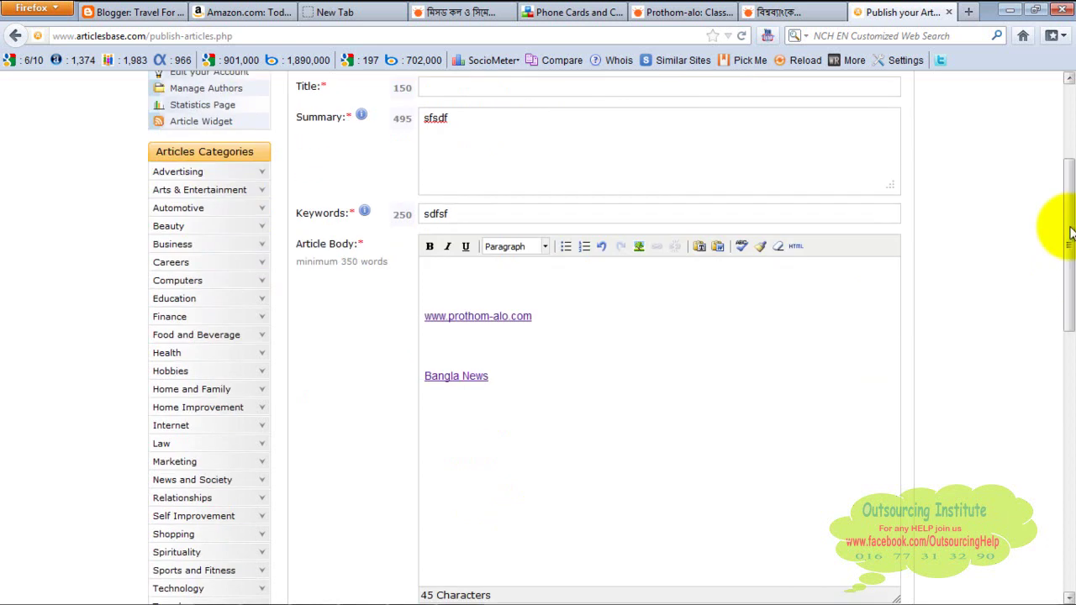
key("ctrl+v")
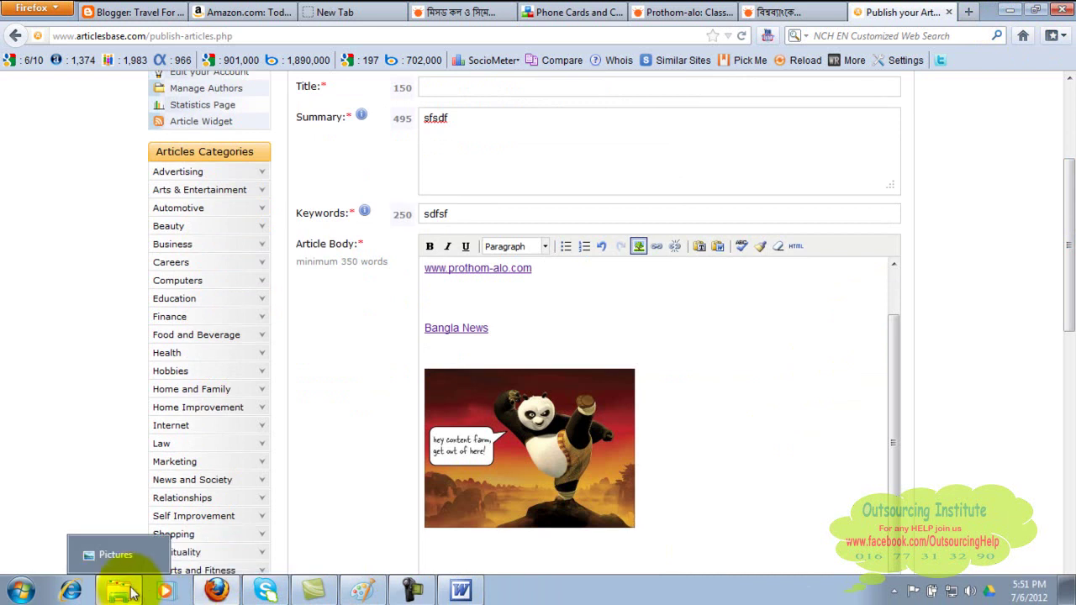
Show the Copy command for the google_farmer_panda image in the Pictures library, and close the library window.
left_click(130, 591)
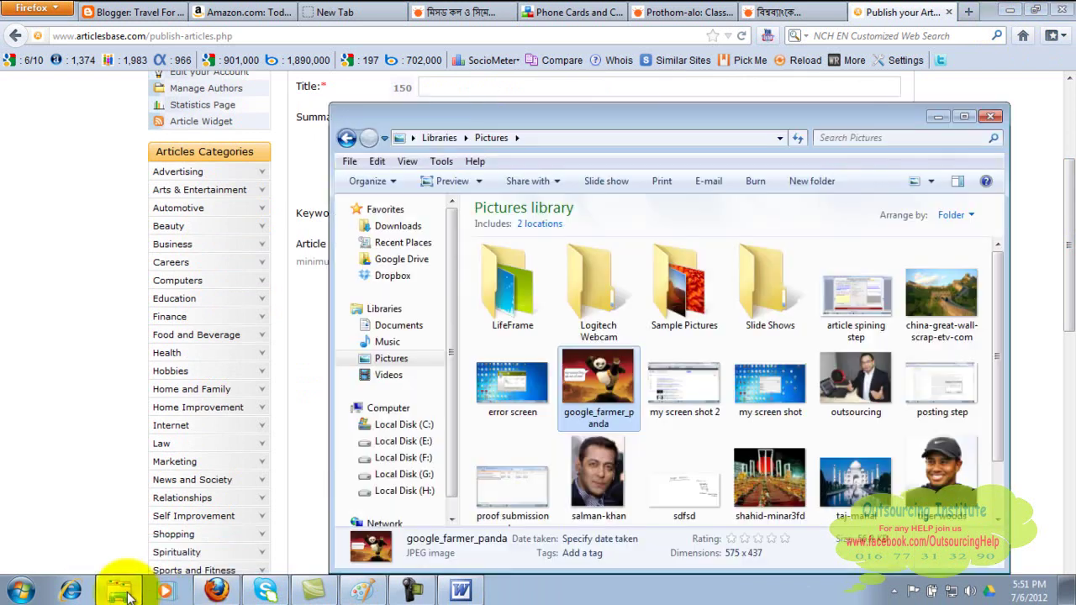
right_click(595, 375)
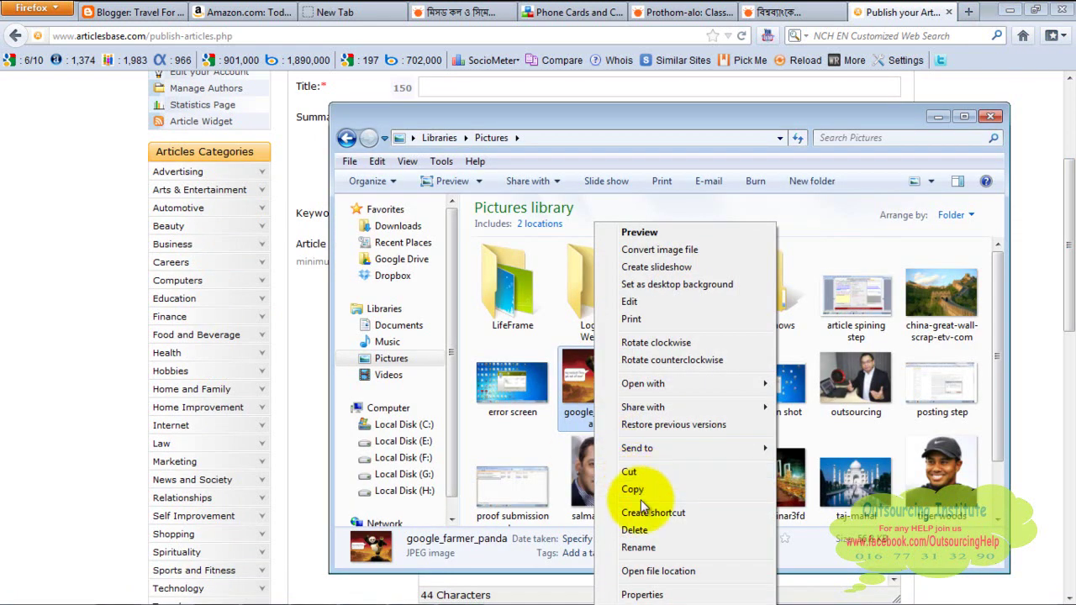
left_click(993, 118)
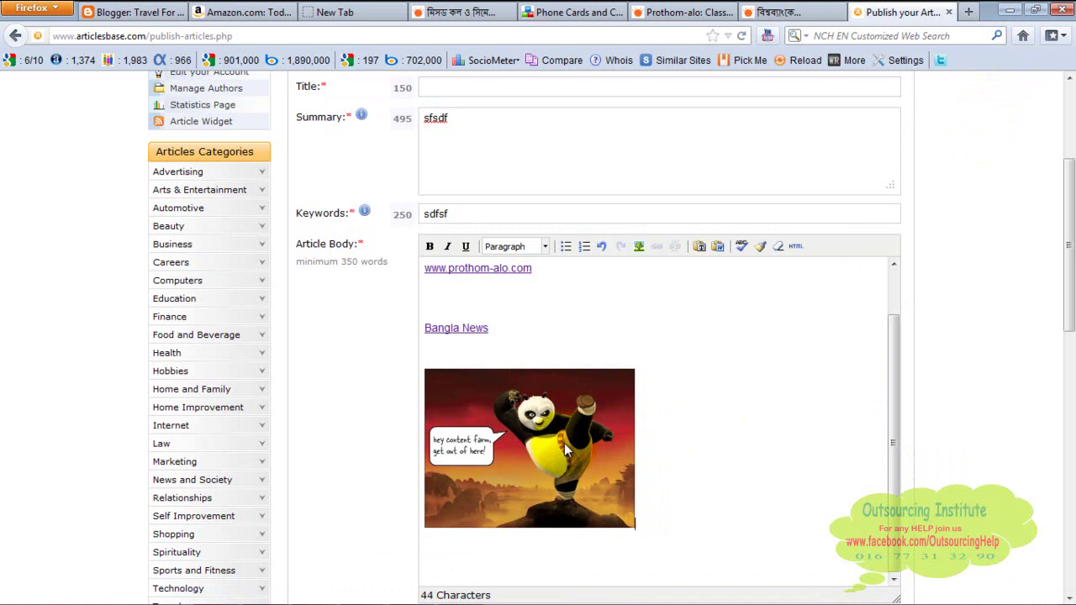
left_click(551, 470)
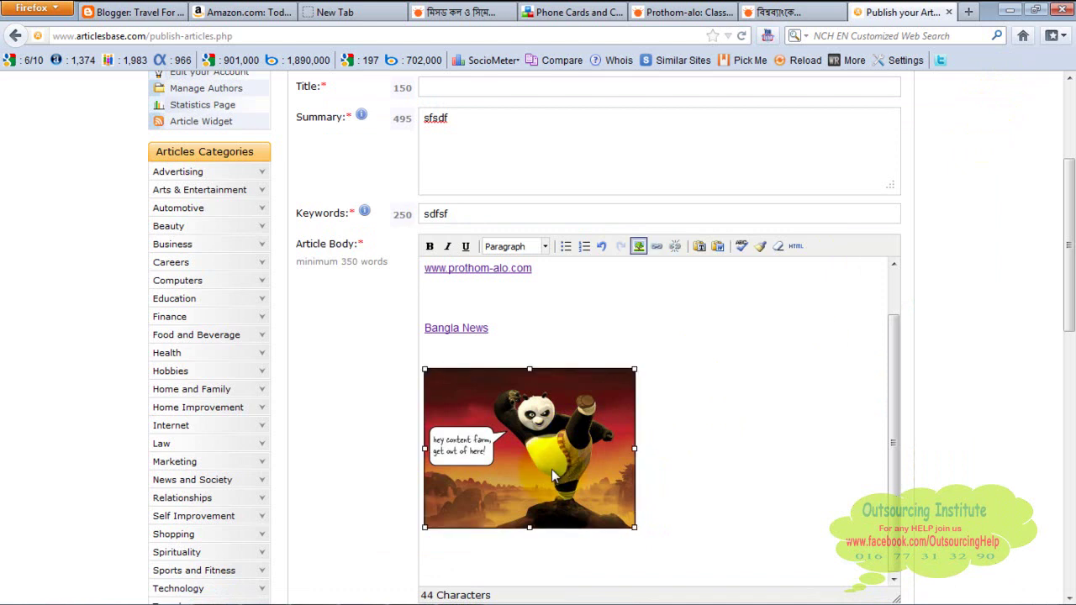
left_click(656, 246)
type("ww")
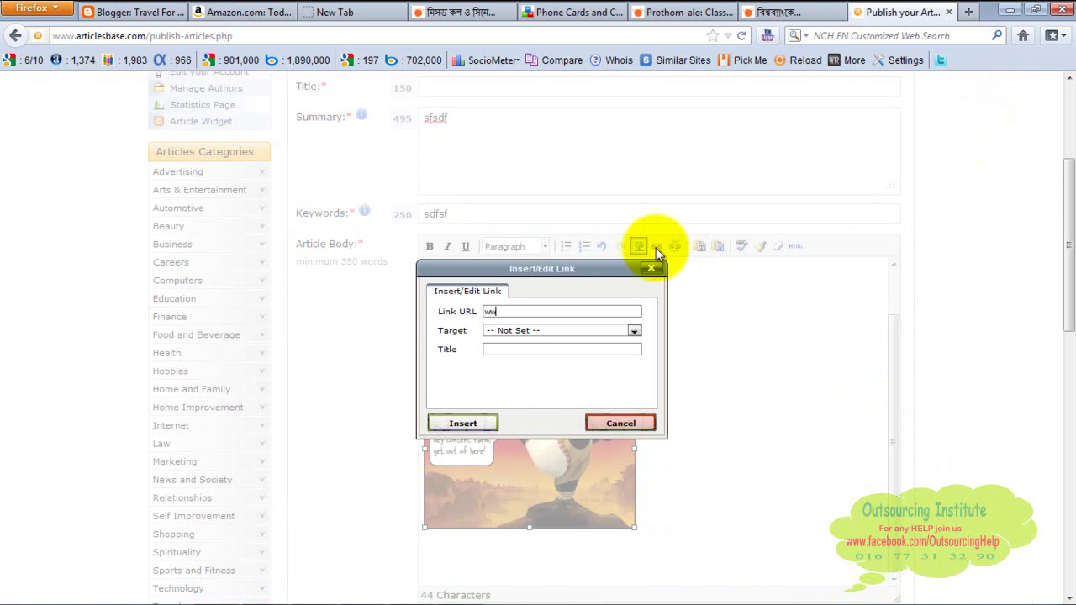
type("w.p")
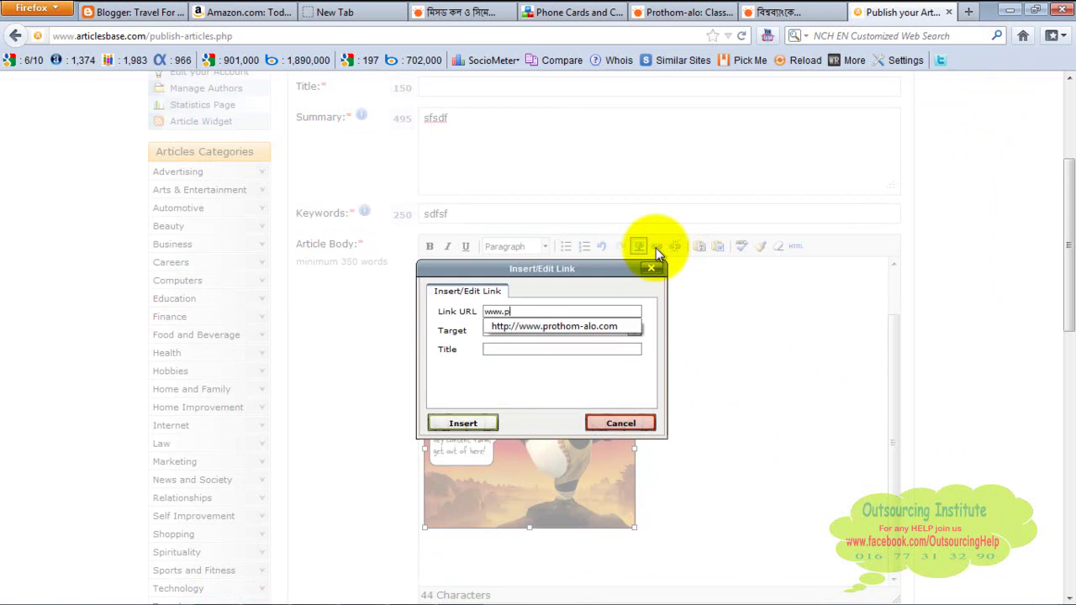
type("rothom-alo.com")
left_click(629, 332)
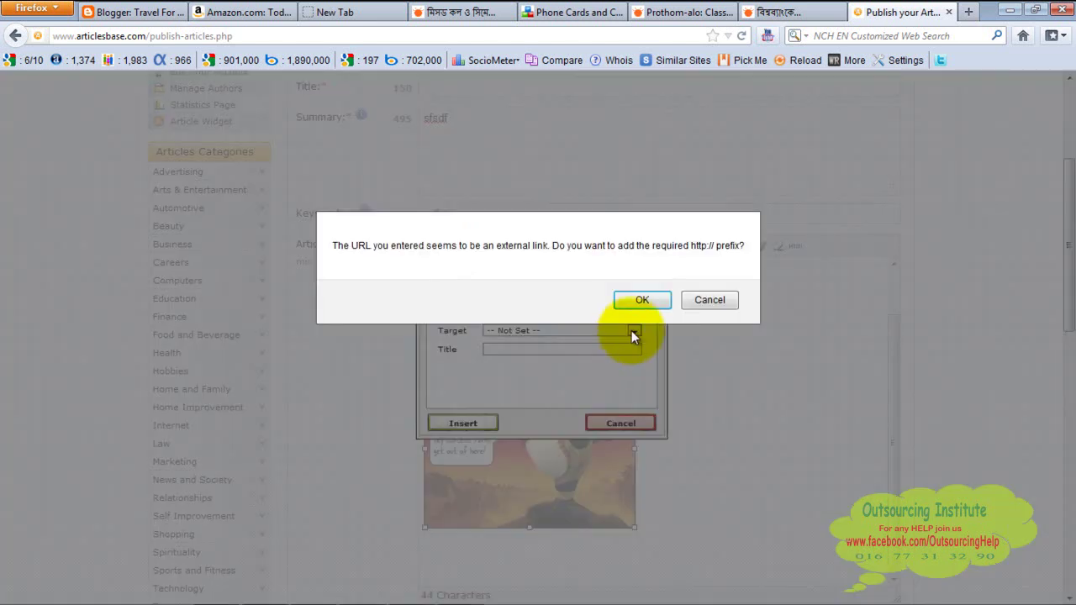
left_click(642, 301)
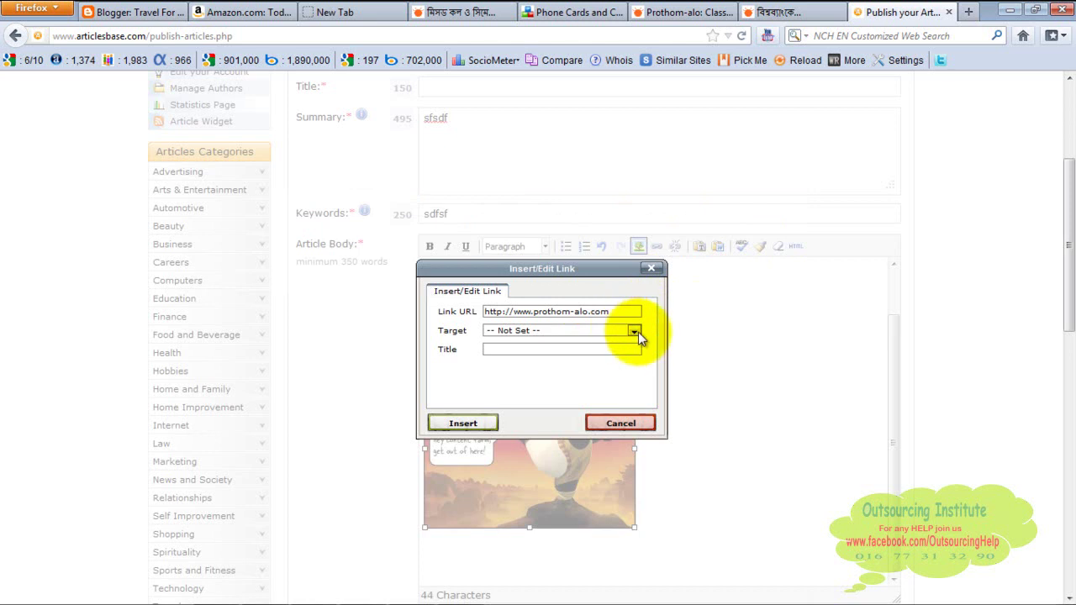
left_click(637, 332)
left_click(618, 351)
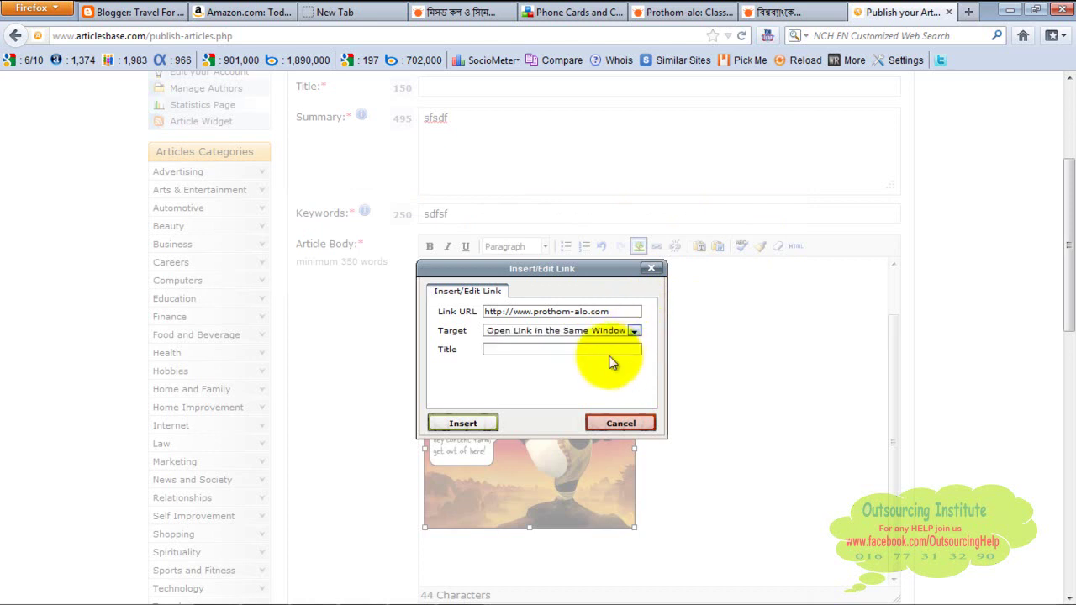
left_click(460, 424)
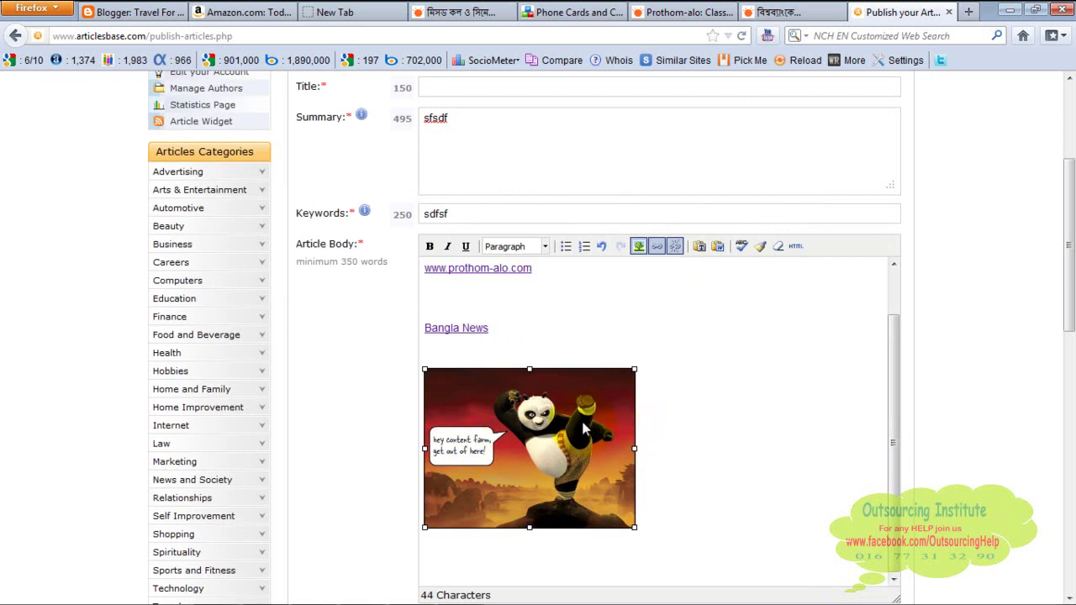
left_click(701, 441)
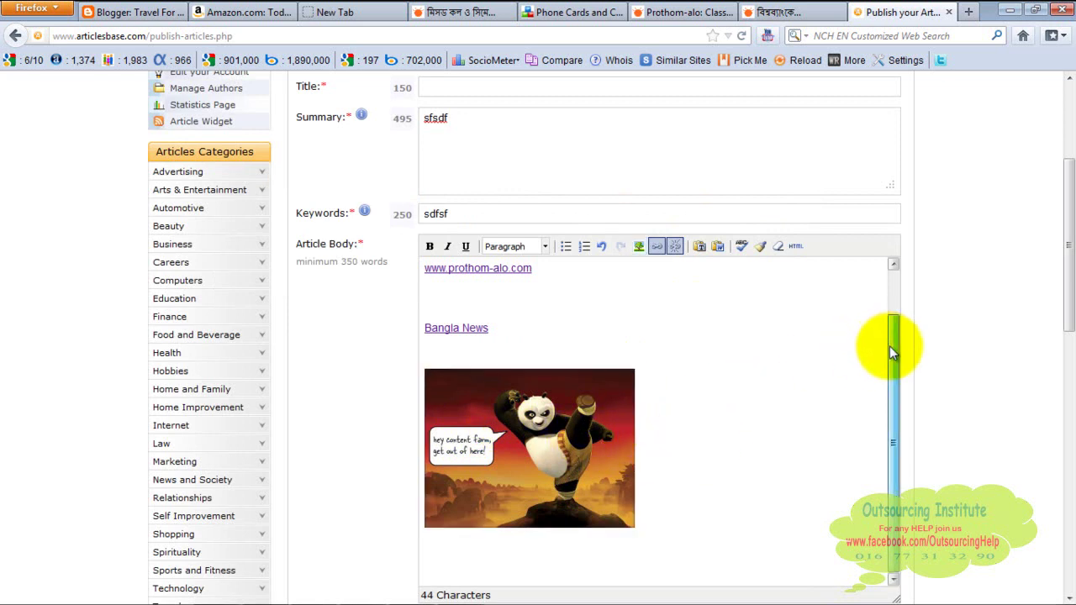
Review the link settings of the panda picture and apply them as they are.
left_click(513, 401)
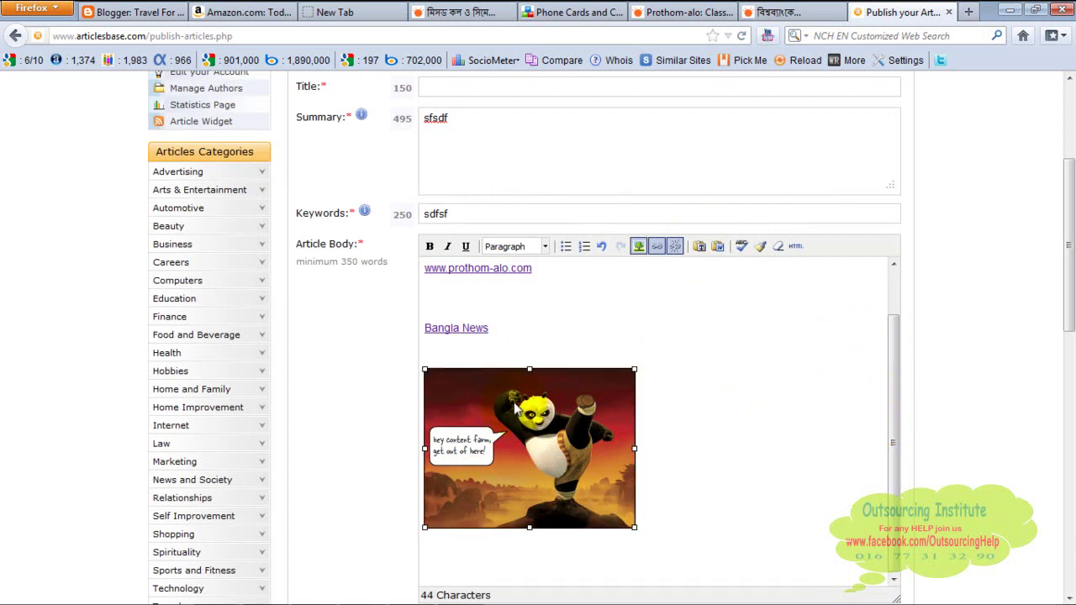
left_click(653, 249)
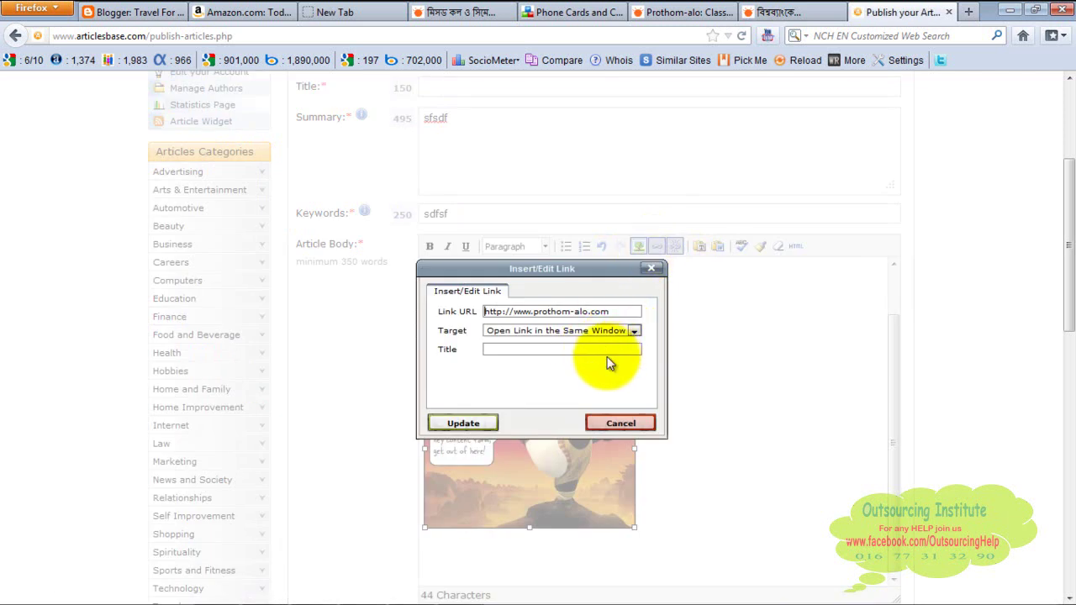
left_click(462, 423)
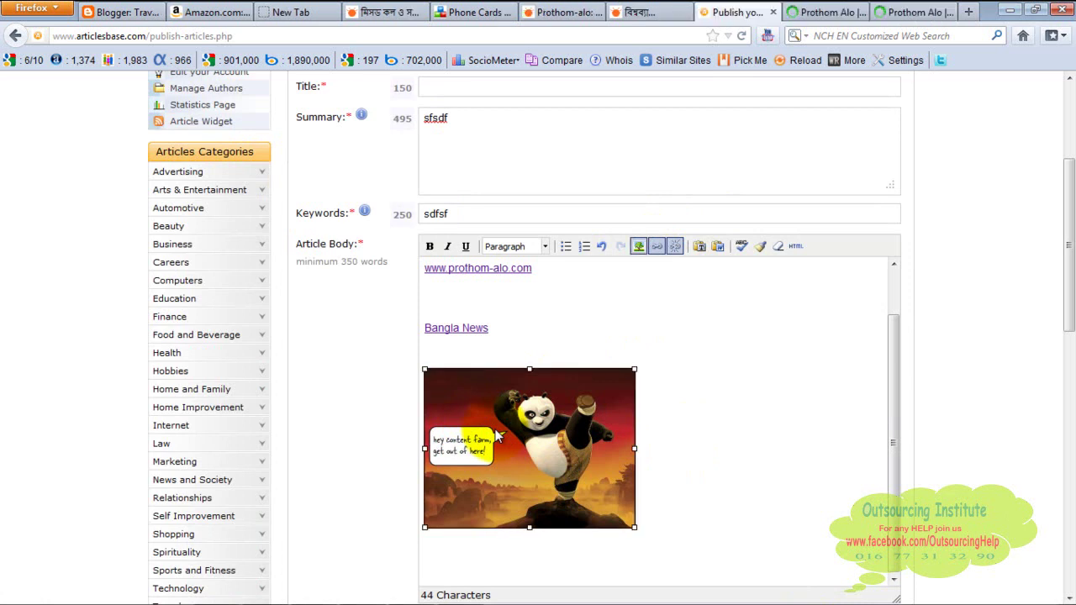
Test the link on the panda picture by opening it from the article body.
left_click(548, 445)
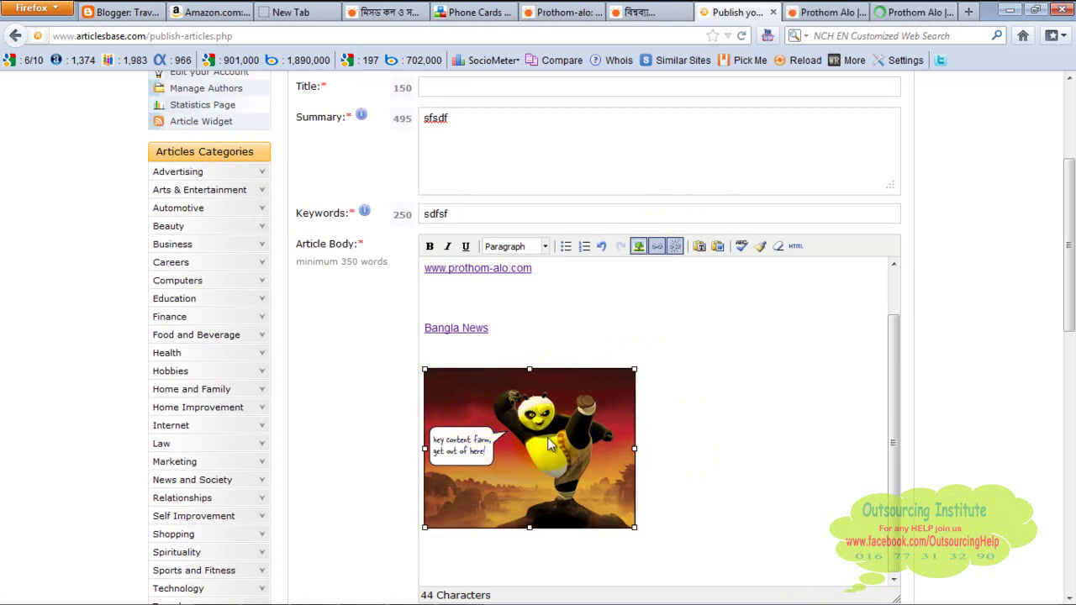
left_click(547, 437)
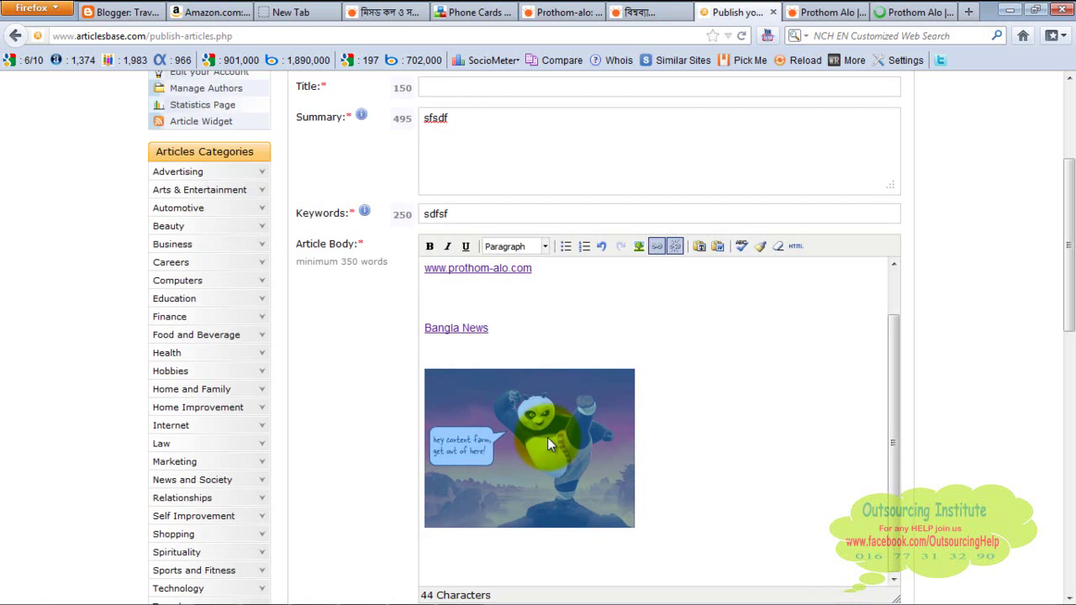
left_click(716, 387)
left_click(511, 437)
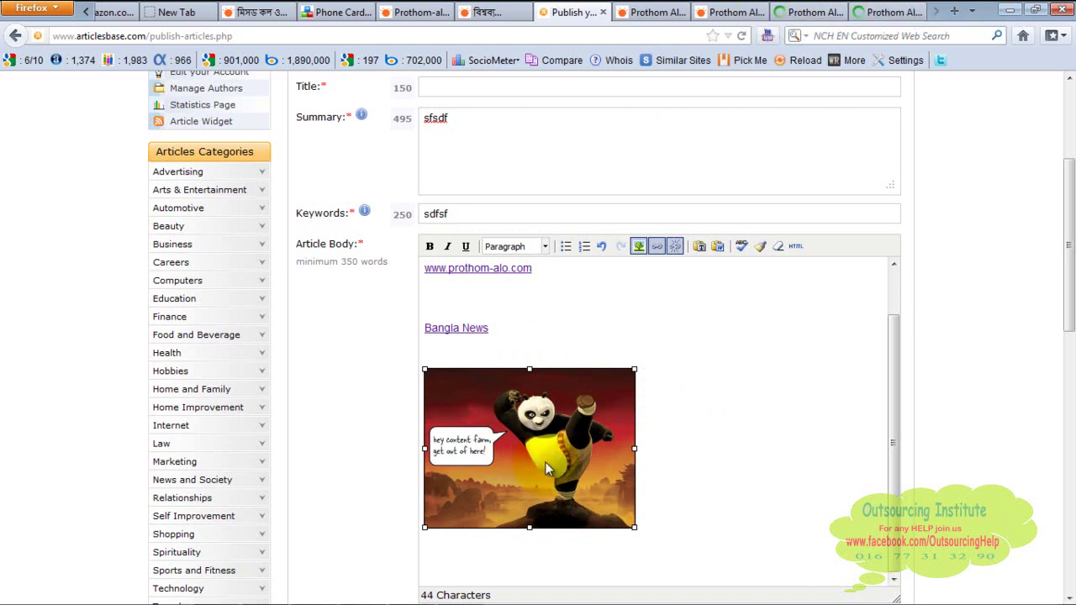
Switch to the Paint drawing that lists the technical terms of SEO.
mouse_move(364, 597)
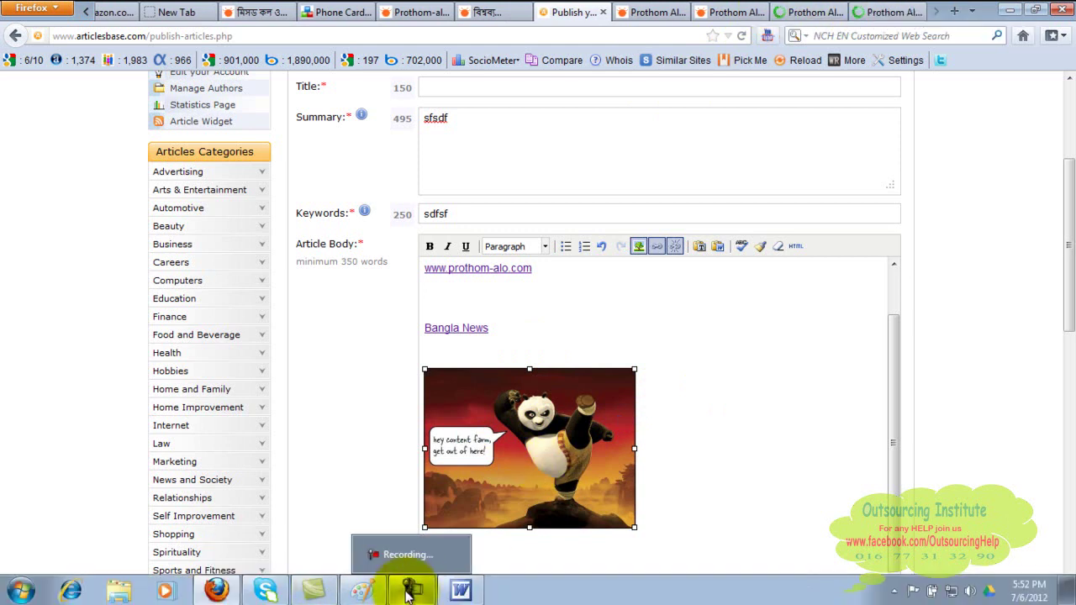
left_click(363, 593)
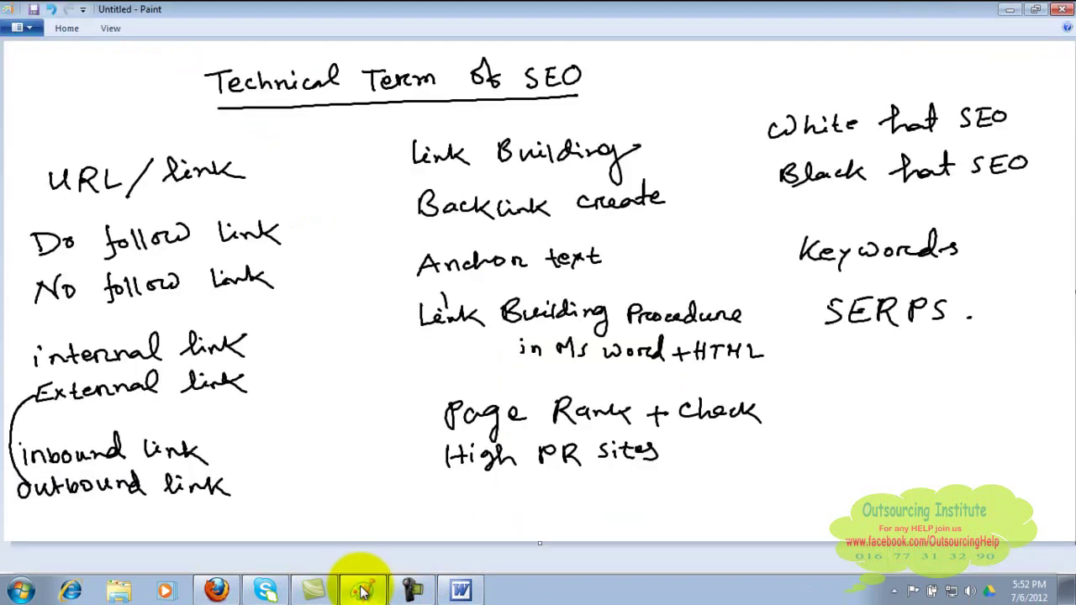
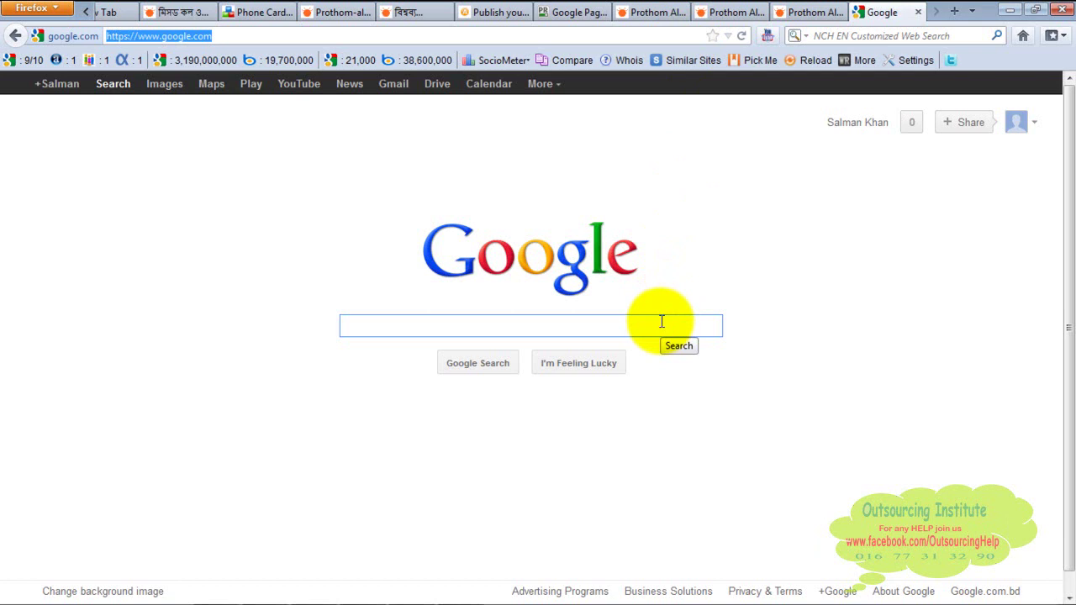
Search Google for bangla news and look through the first page of results.
left_click(661, 321)
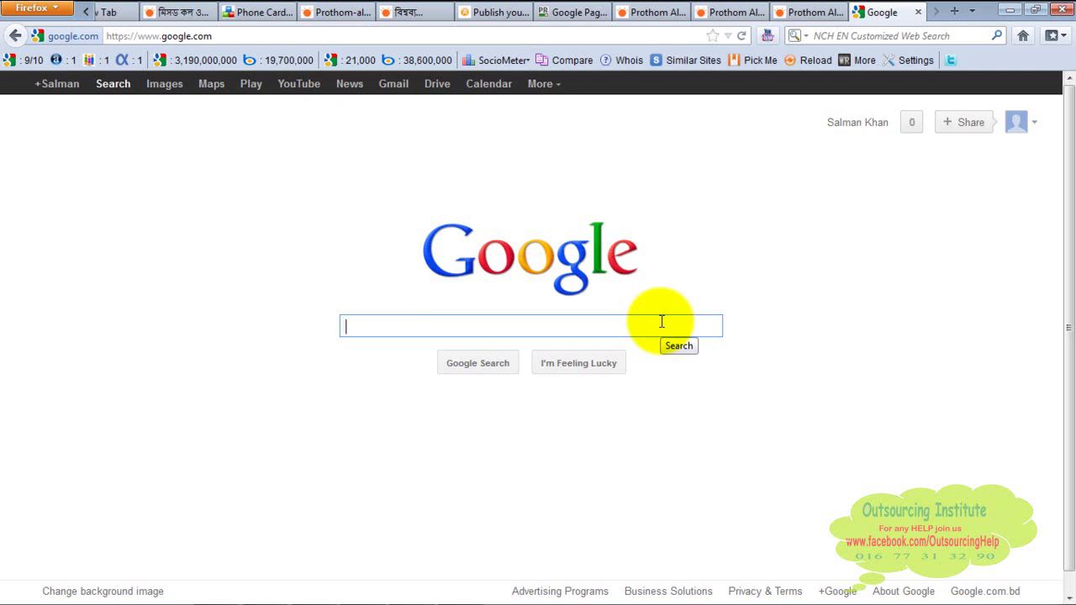
type("ba")
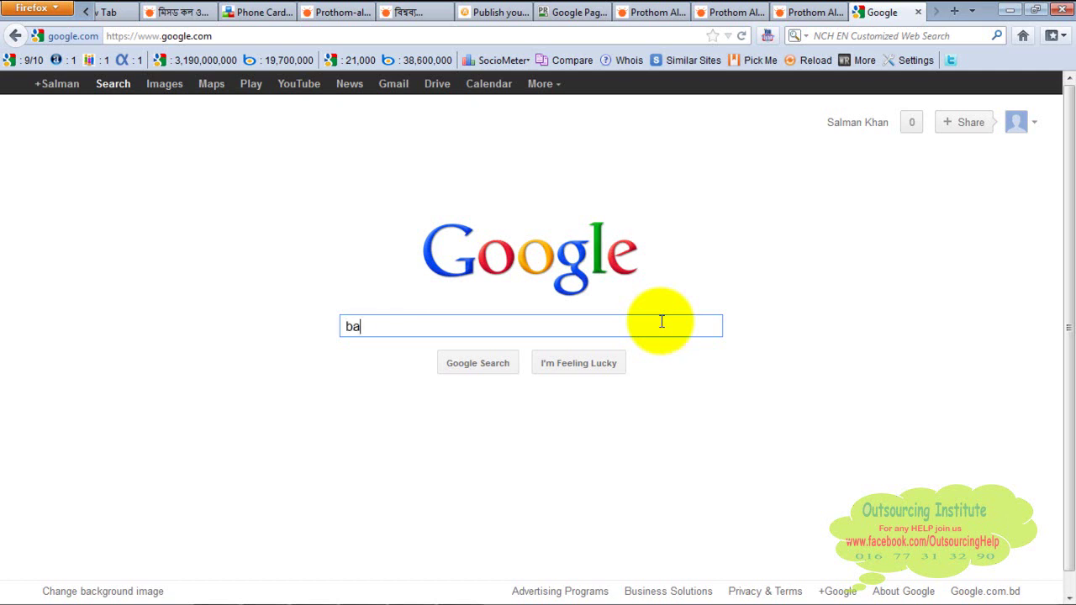
type("ngla news")
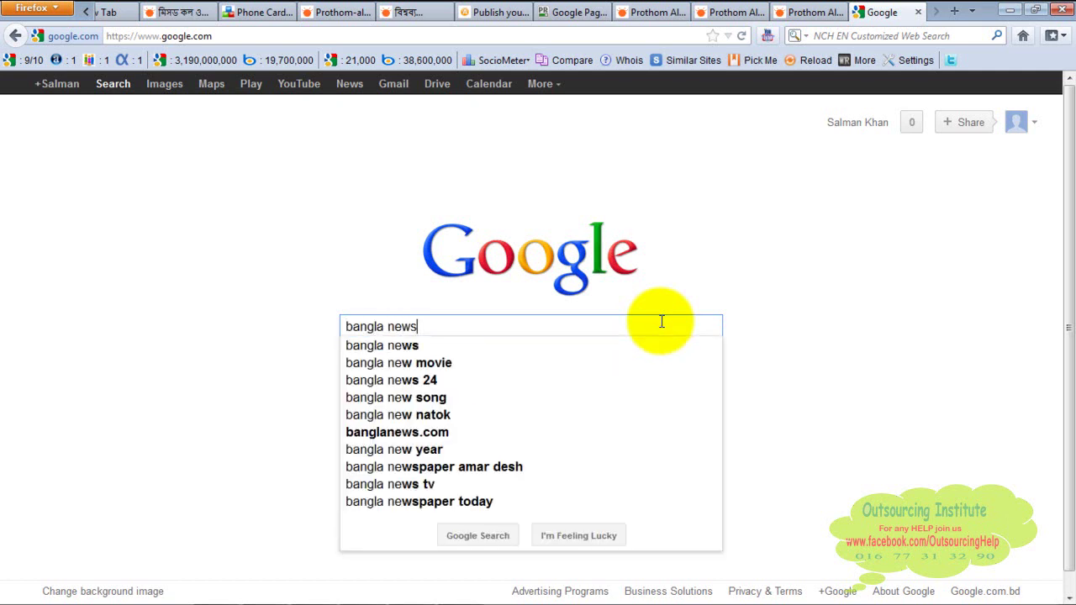
key("Return")
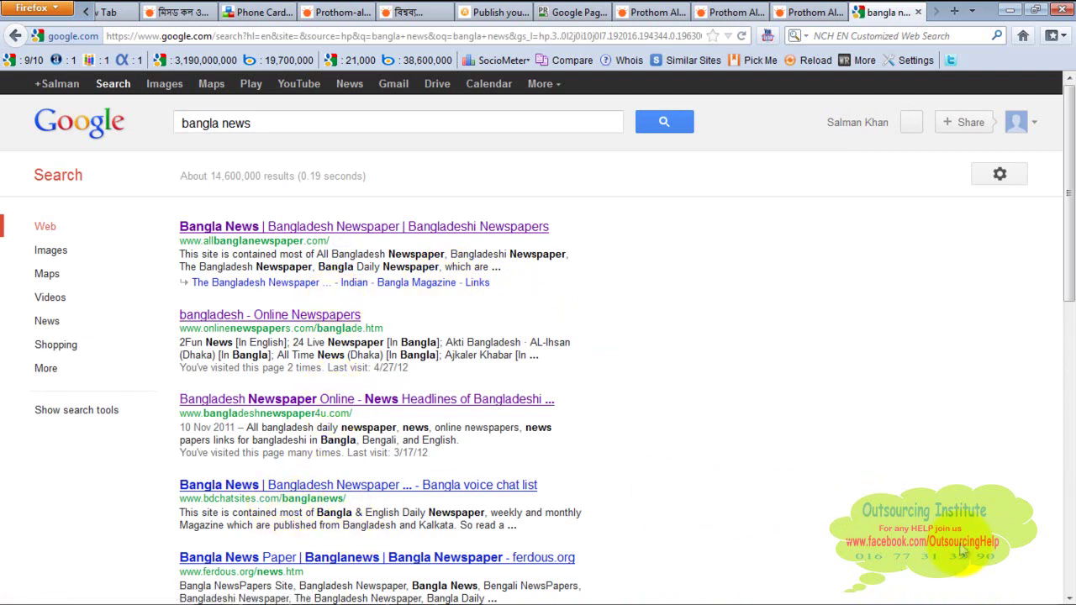
left_click(1068, 596)
scroll(1068, 596, "down", 5)
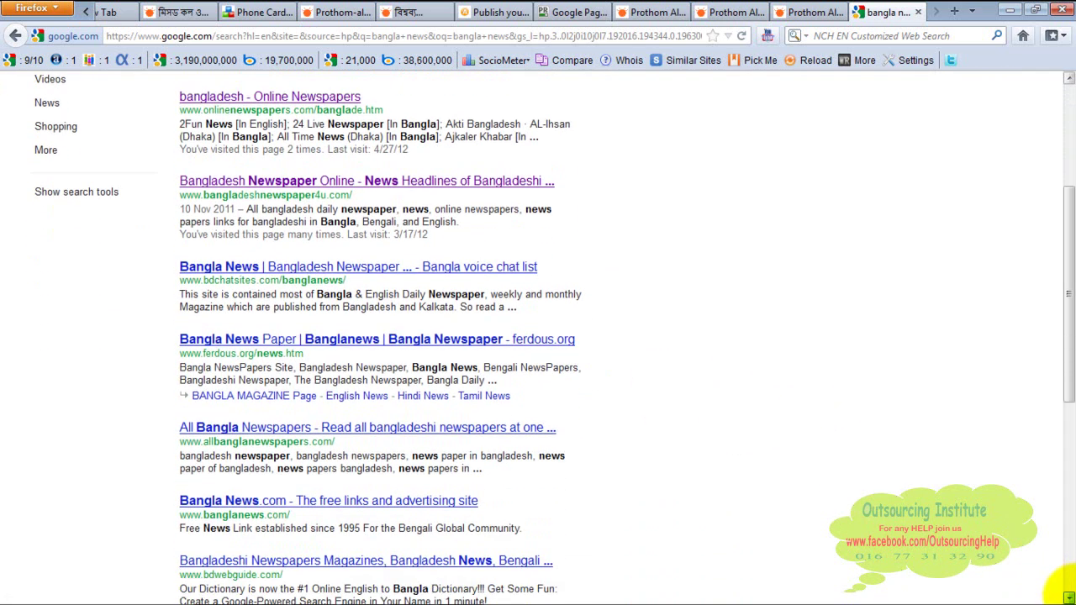
scroll(1068, 597, "down", 2)
scroll(1069, 597, "down", 4)
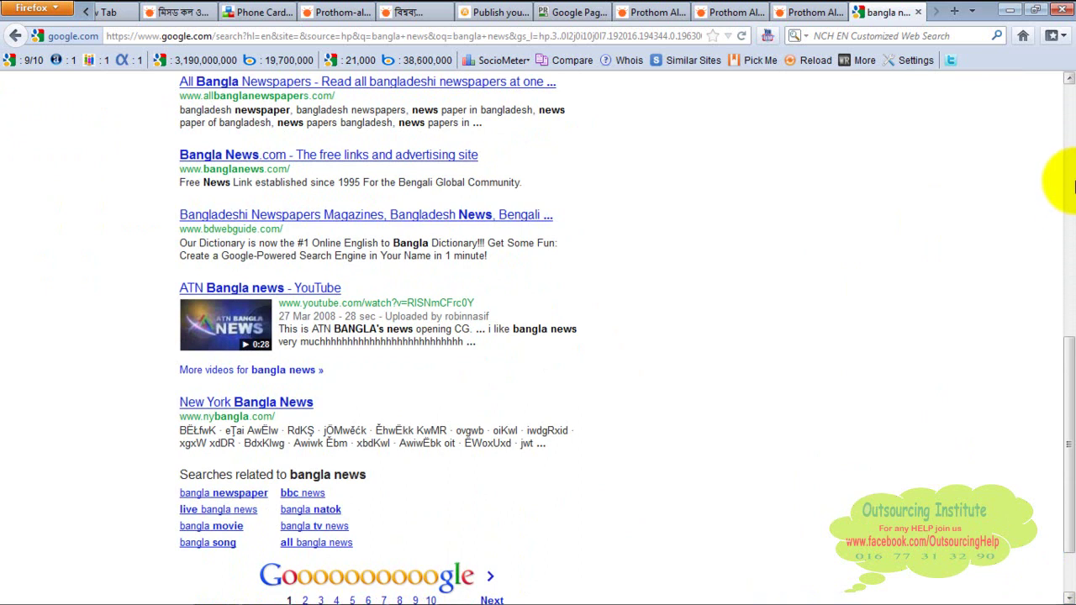
Look back at the bangla news query and its top results, and return to the Paint list of SEO terms.
left_click(1070, 185)
left_click_drag(1070, 185, 1061, 115)
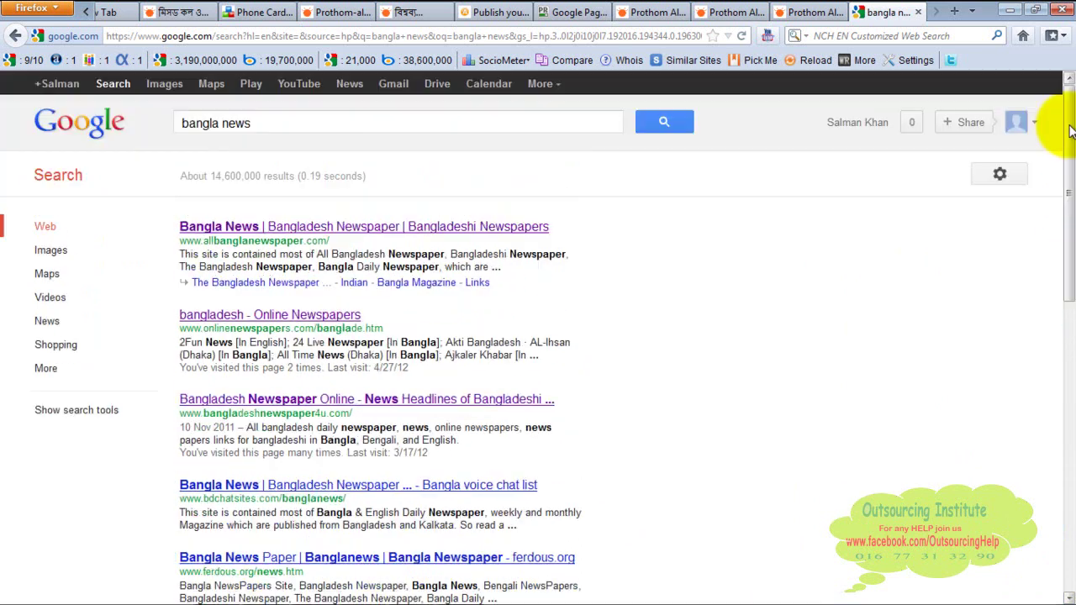
left_click(457, 124)
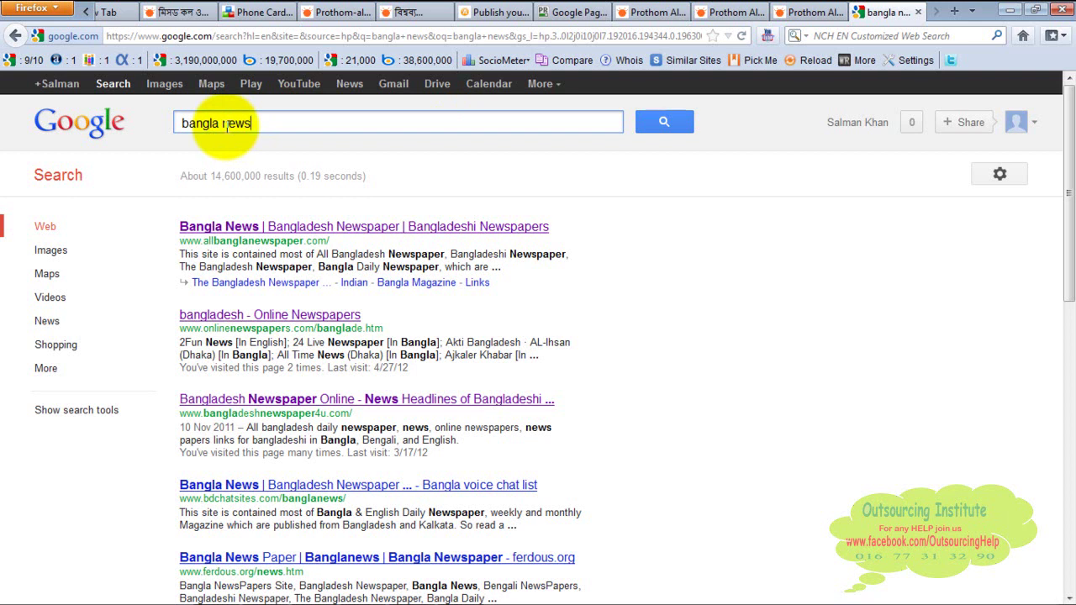
mouse_move(348, 597)
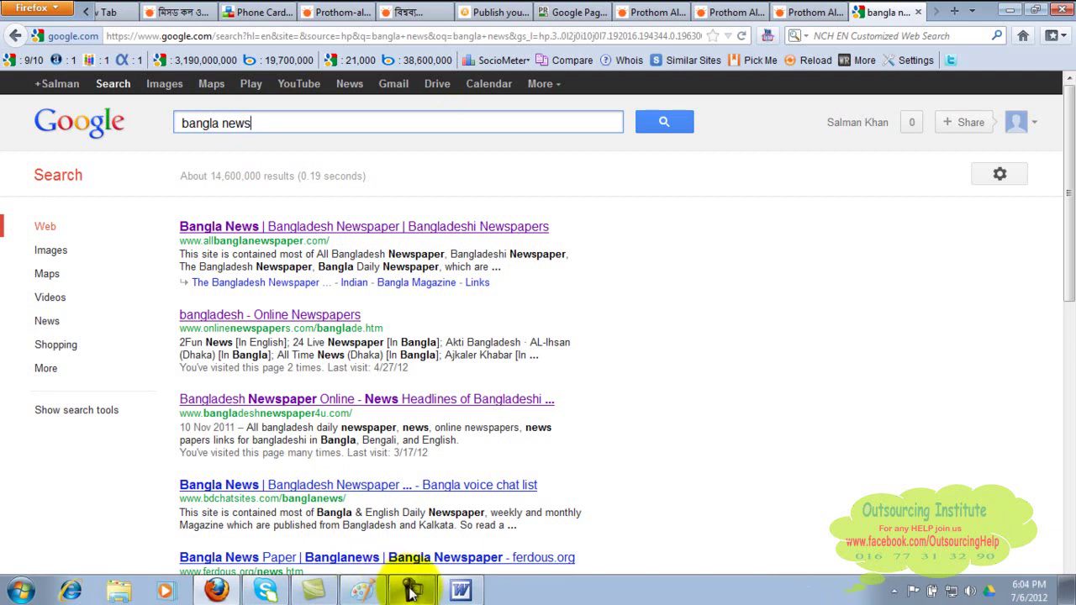
left_click(360, 591)
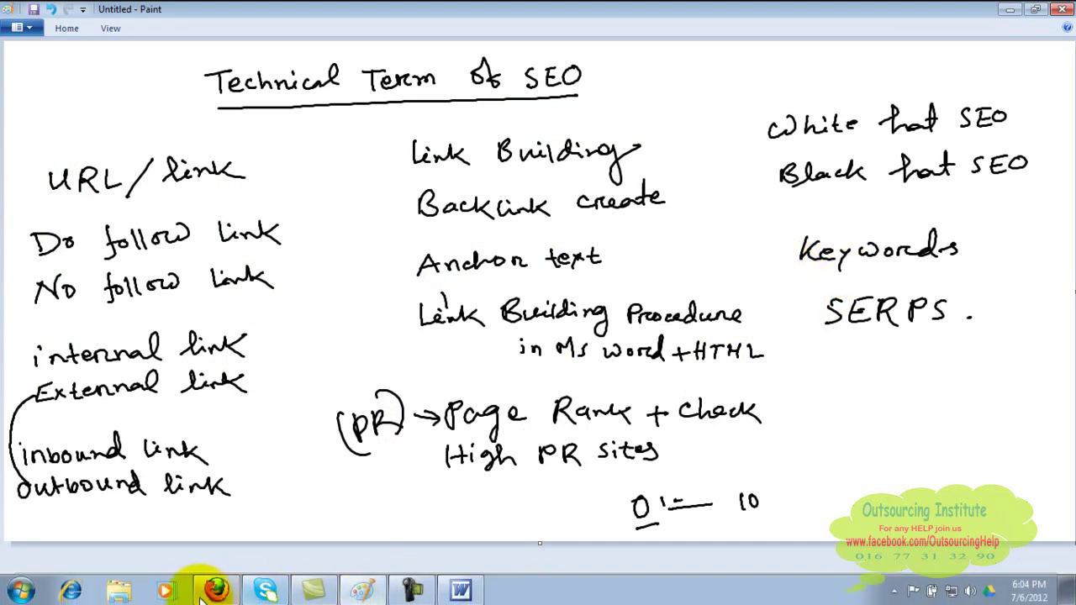
View the published Travel For All blog from its Blogger post editor in Firefox, and switch back to the Paint drawing.
left_click(216, 591)
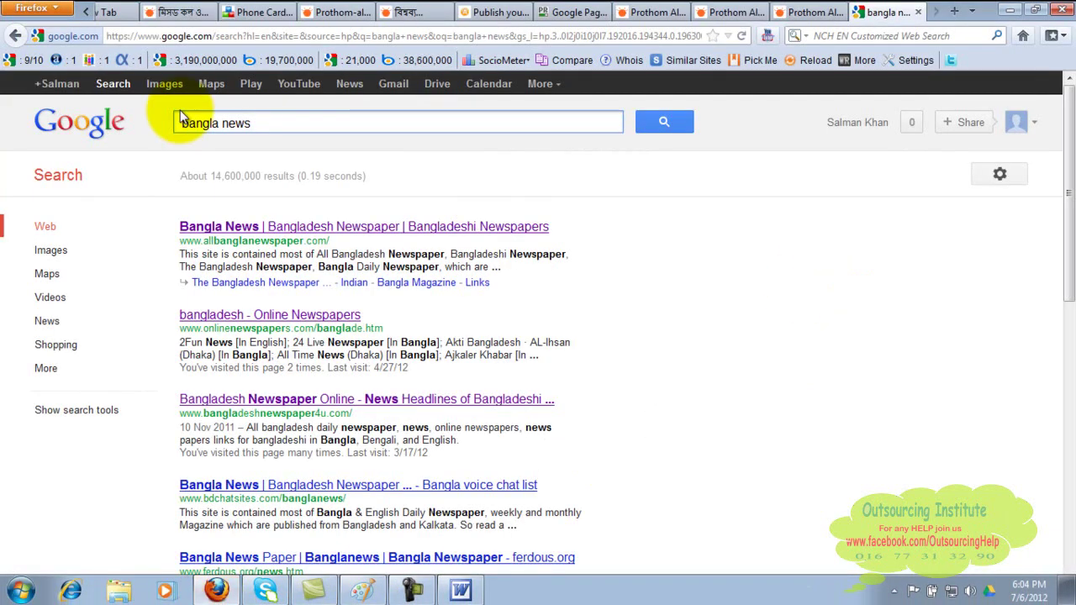
left_click(89, 12)
left_click(88, 11)
left_click(89, 12)
left_click(128, 11)
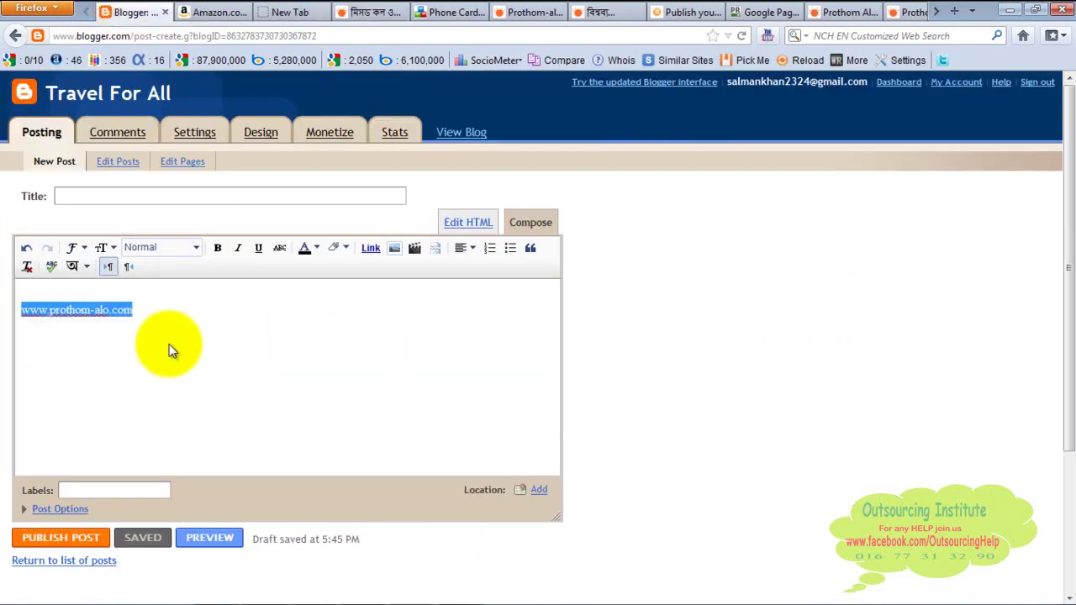
left_click(475, 135)
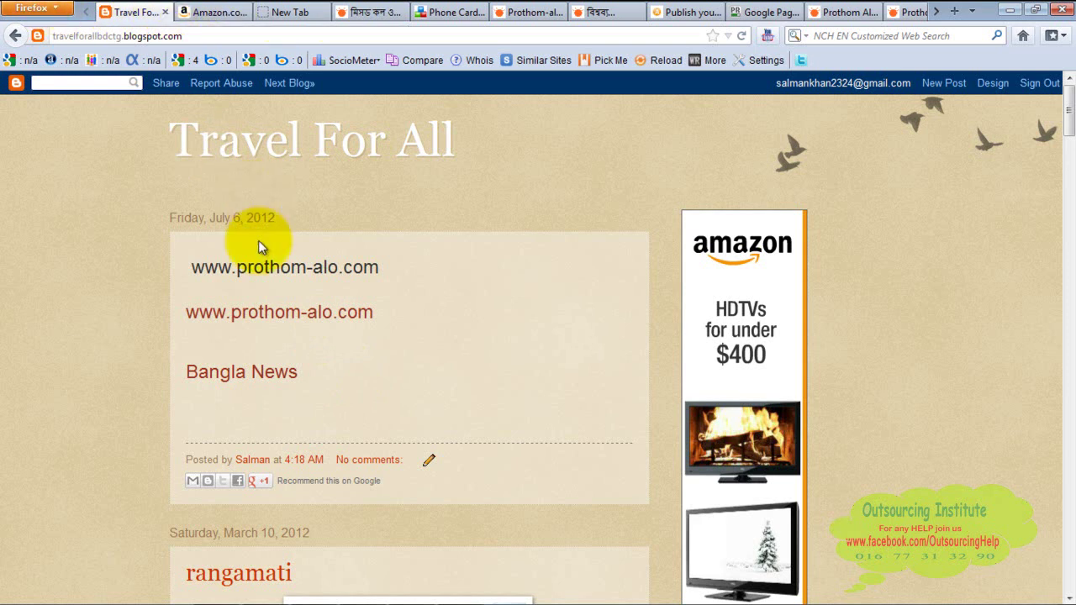
mouse_move(313, 592)
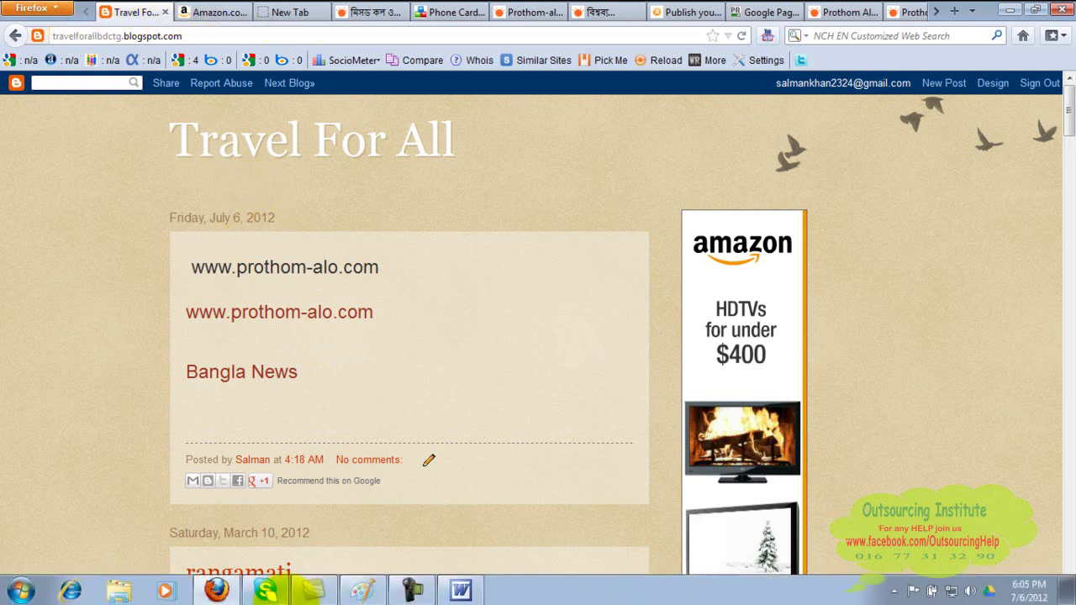
left_click(374, 595)
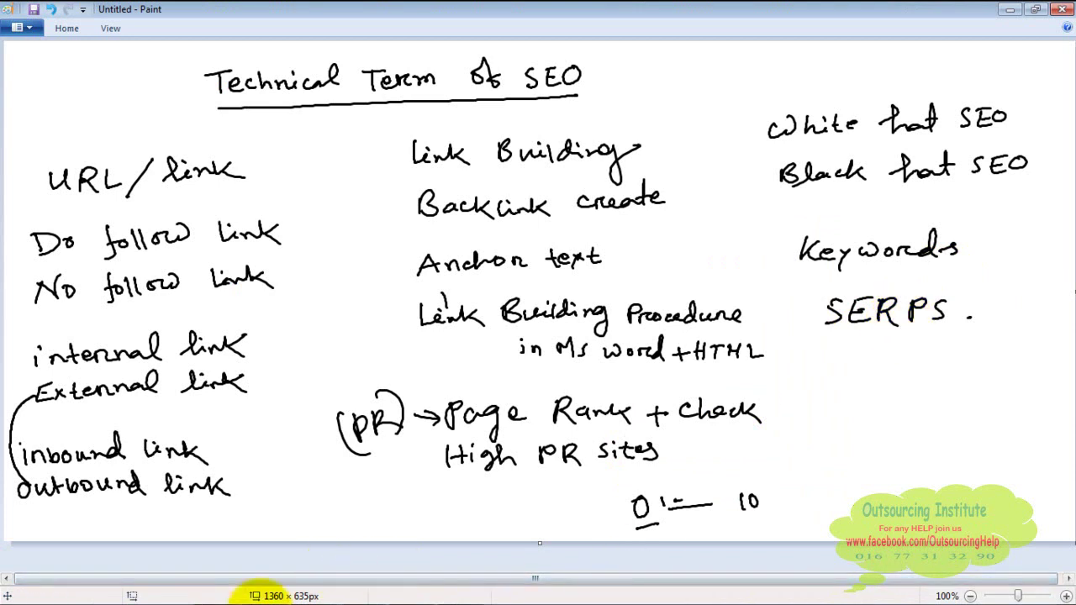
Return to the bangla news search results in Firefox and look through them down to the page numbers.
mouse_move(260, 596)
left_click(216, 591)
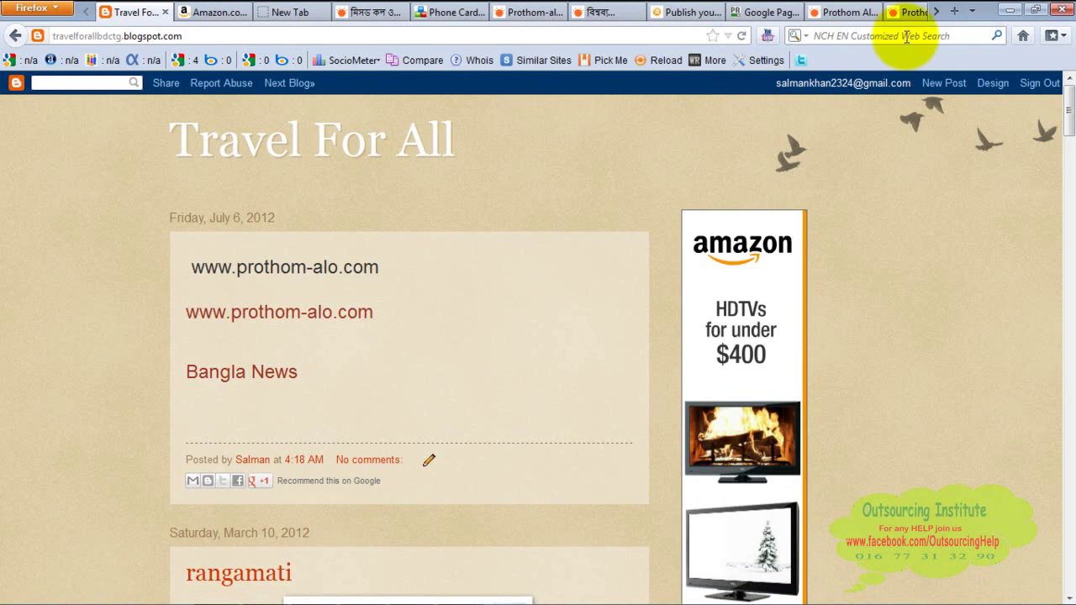
left_click(938, 11)
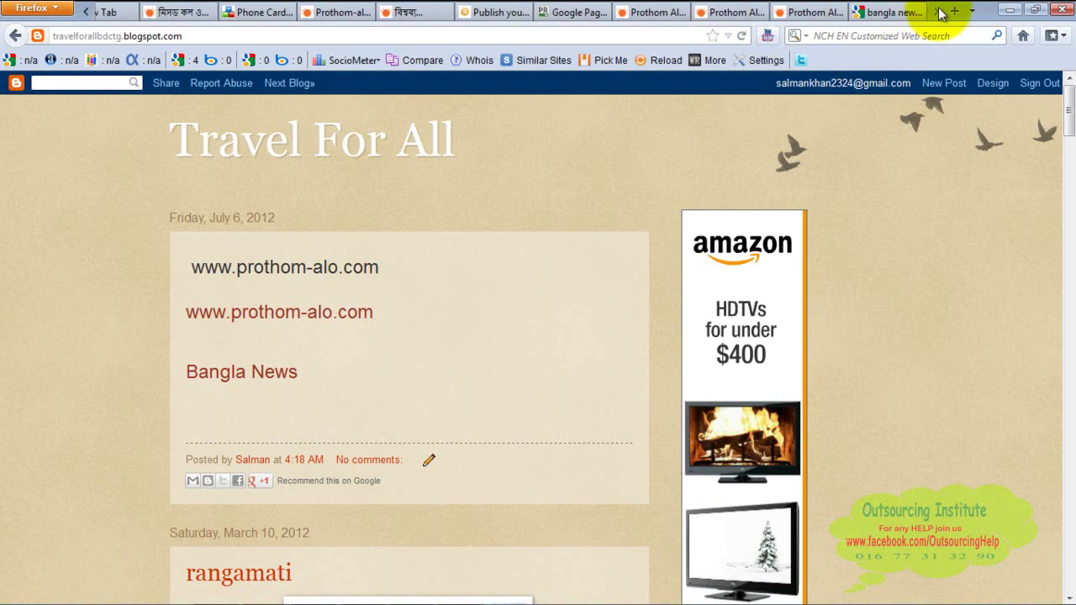
left_click(895, 13)
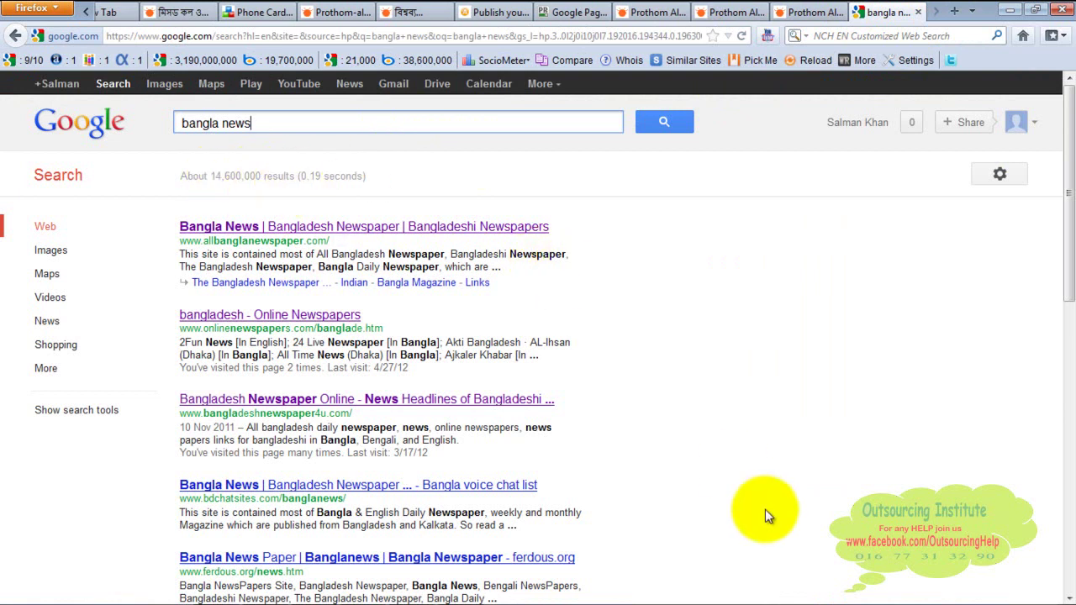
scroll(1059, 530, "down", 10)
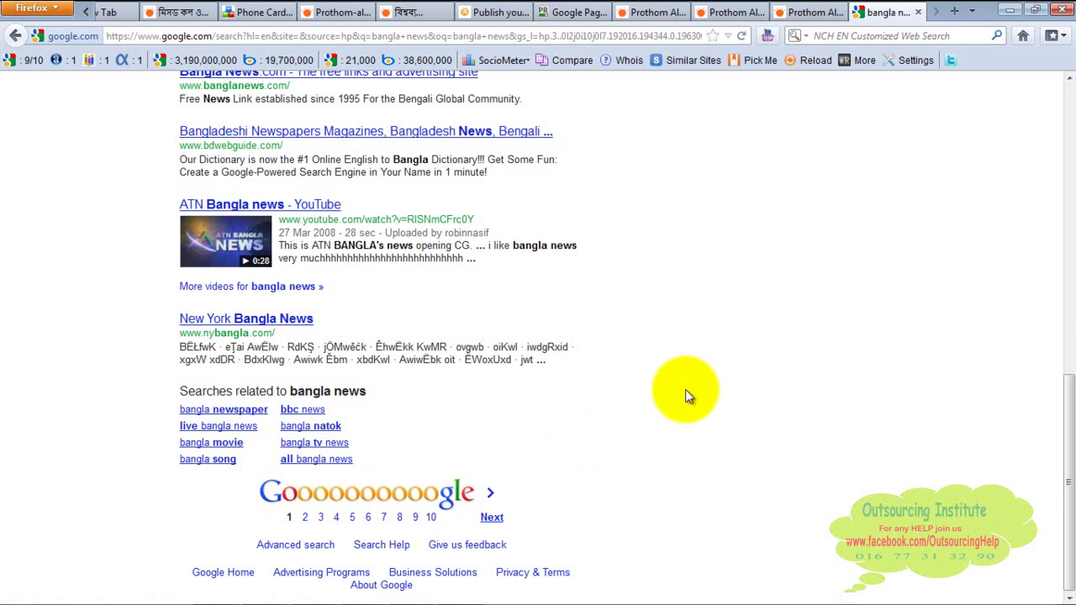
In the Paint list of SEO terms, redraw the final S of SERPS as a small s.
mouse_move(261, 598)
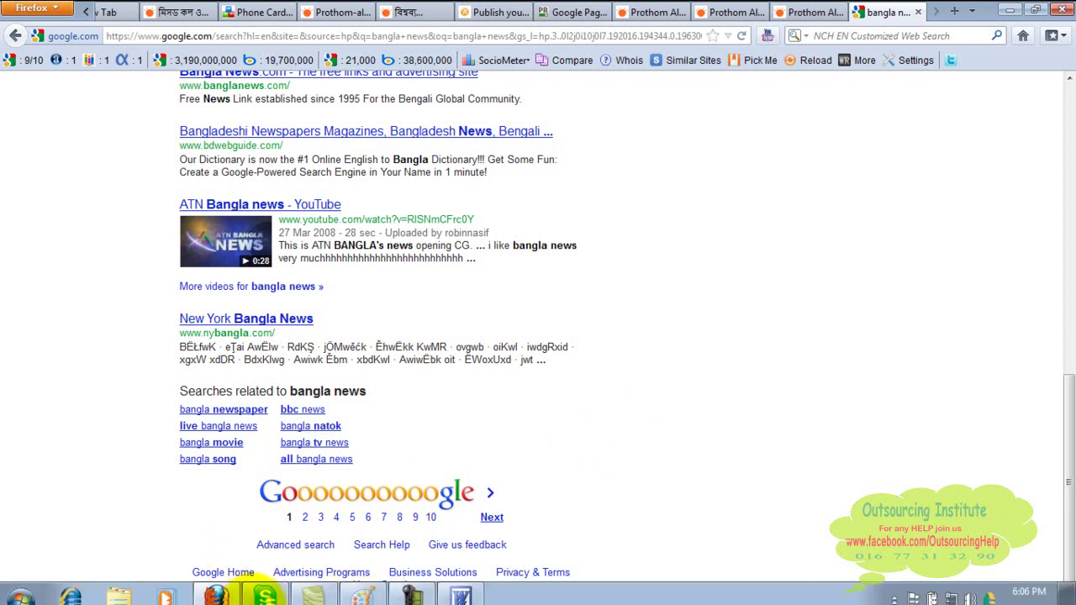
left_click(361, 591)
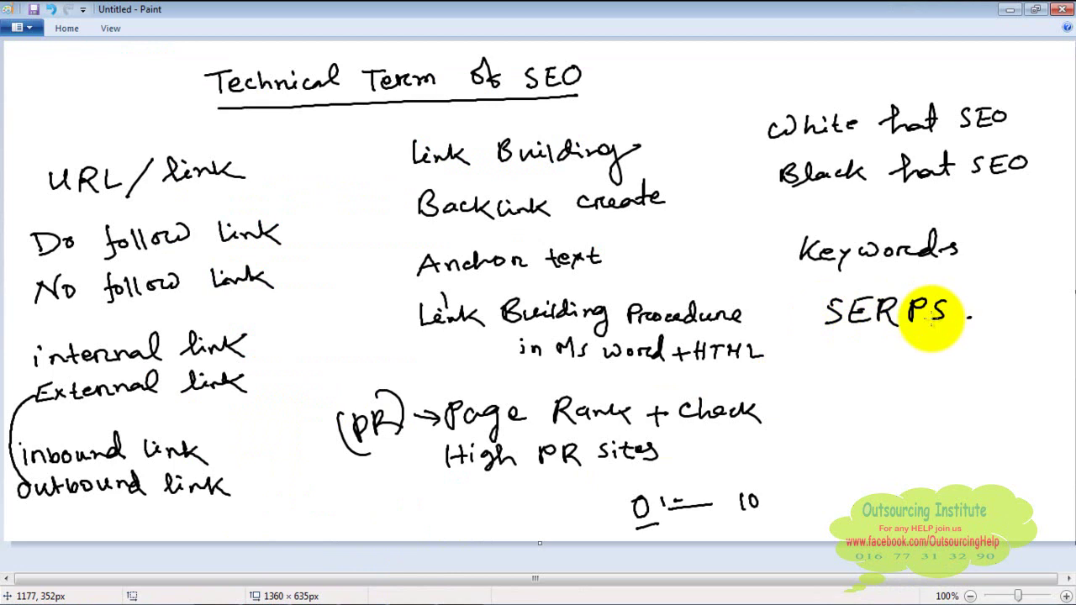
left_click(679, 217)
left_click_drag(936, 310, 920, 321)
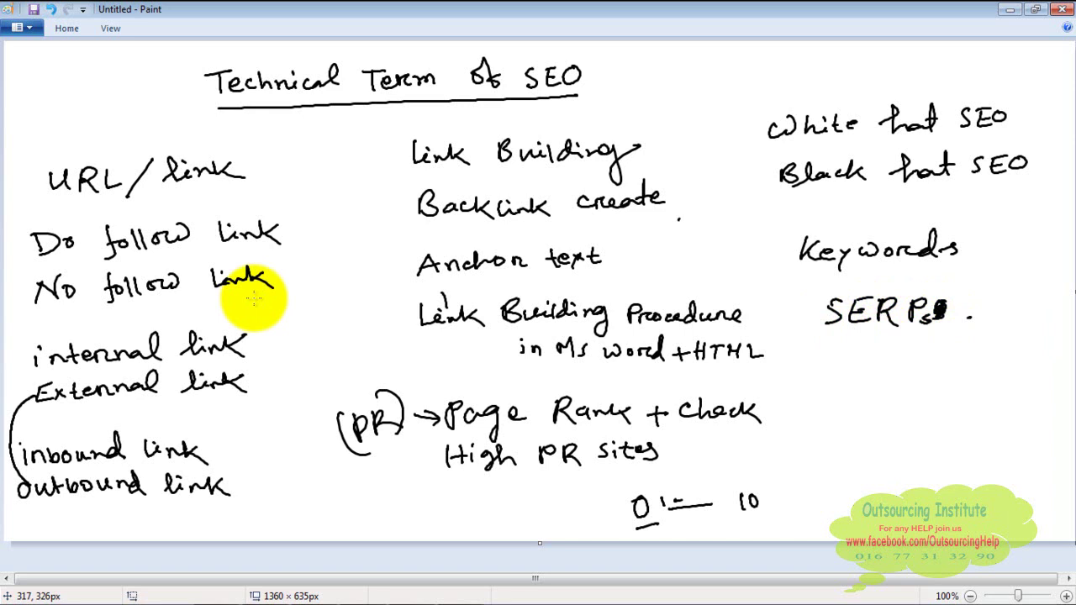
Switch from the Paint drawing to the ArticlesBase publishing form in Firefox and review the Car Fuel Saving Tips entry from its top.
mouse_move(81, 588)
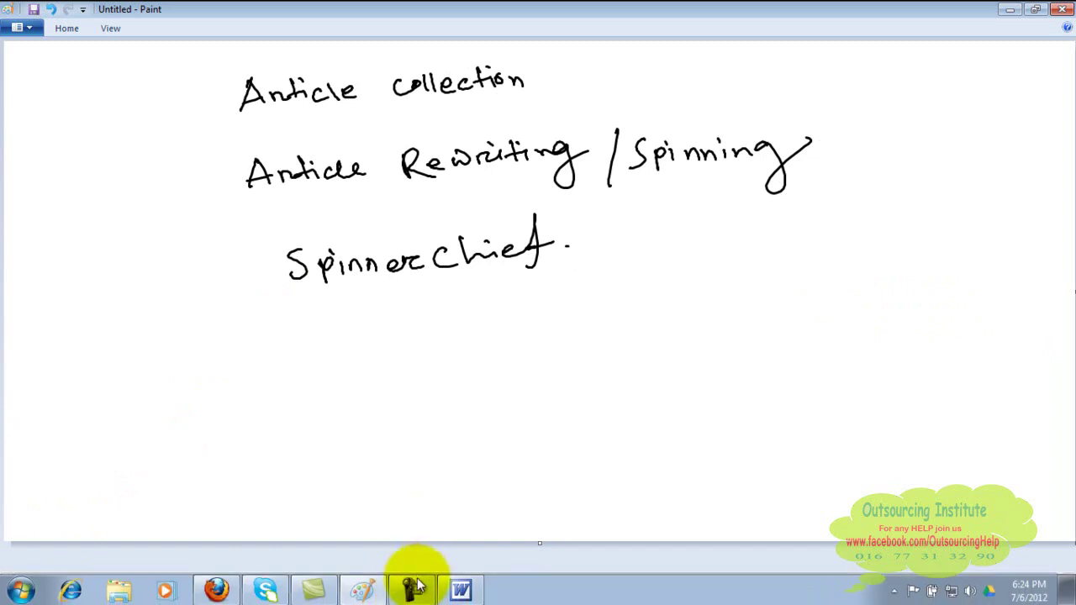
mouse_move(415, 591)
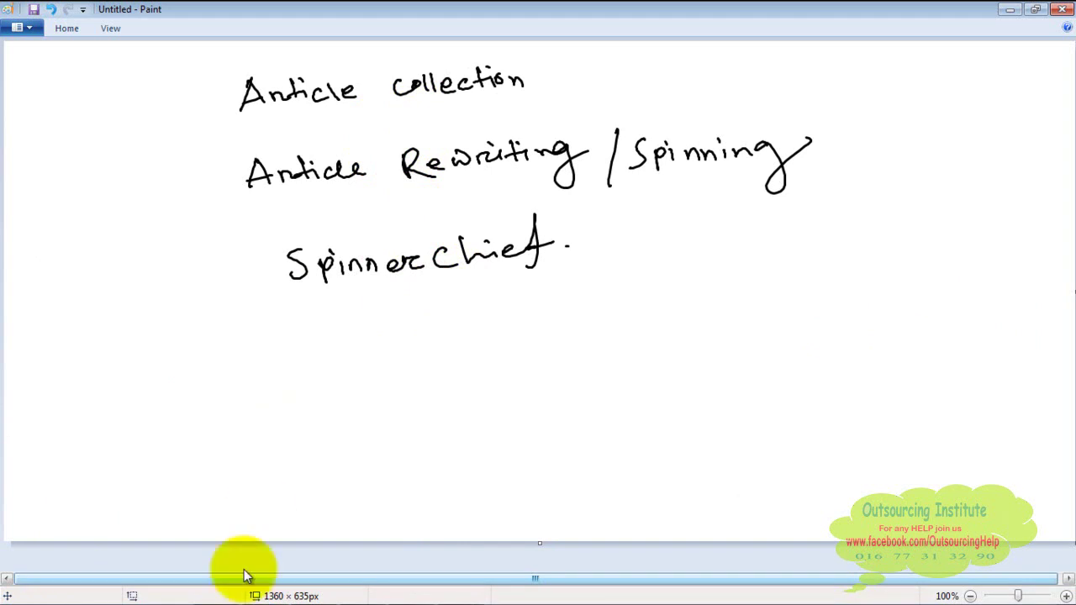
mouse_move(315, 592)
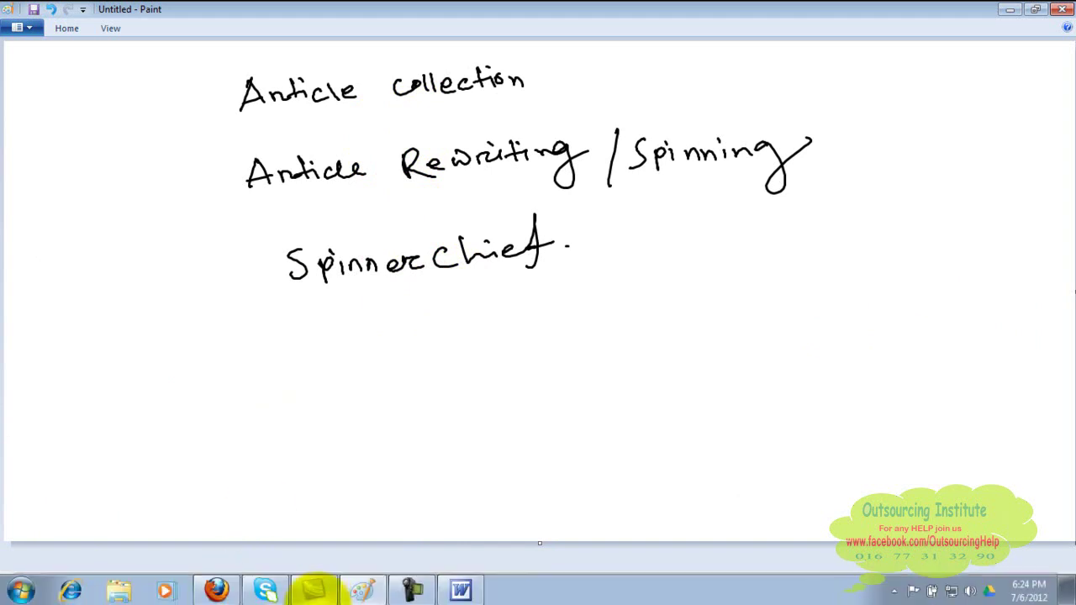
left_click(217, 591)
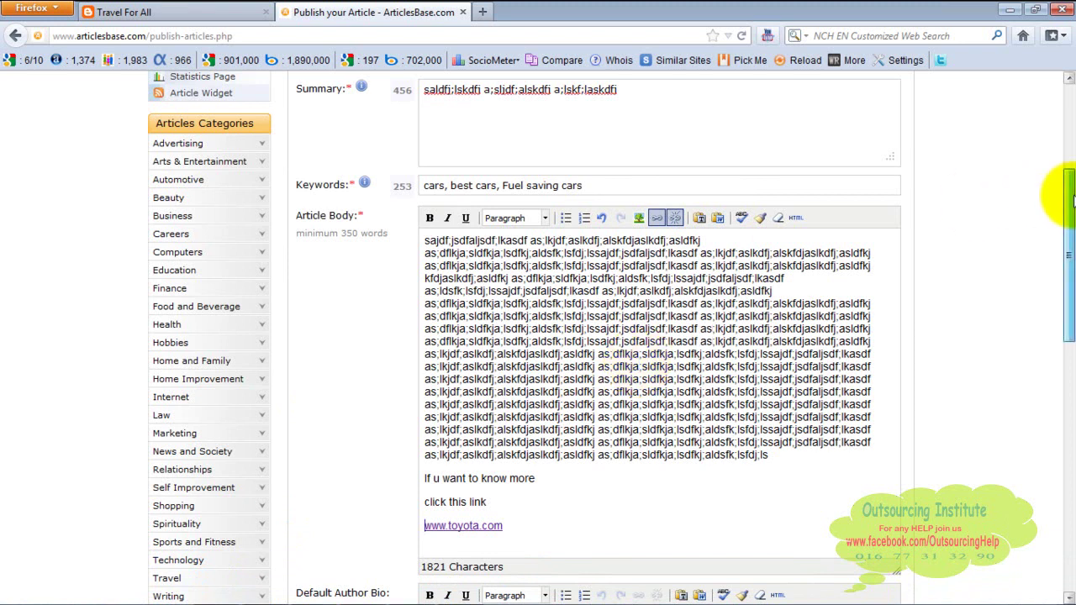
left_click_drag(1067, 204, 1067, 101)
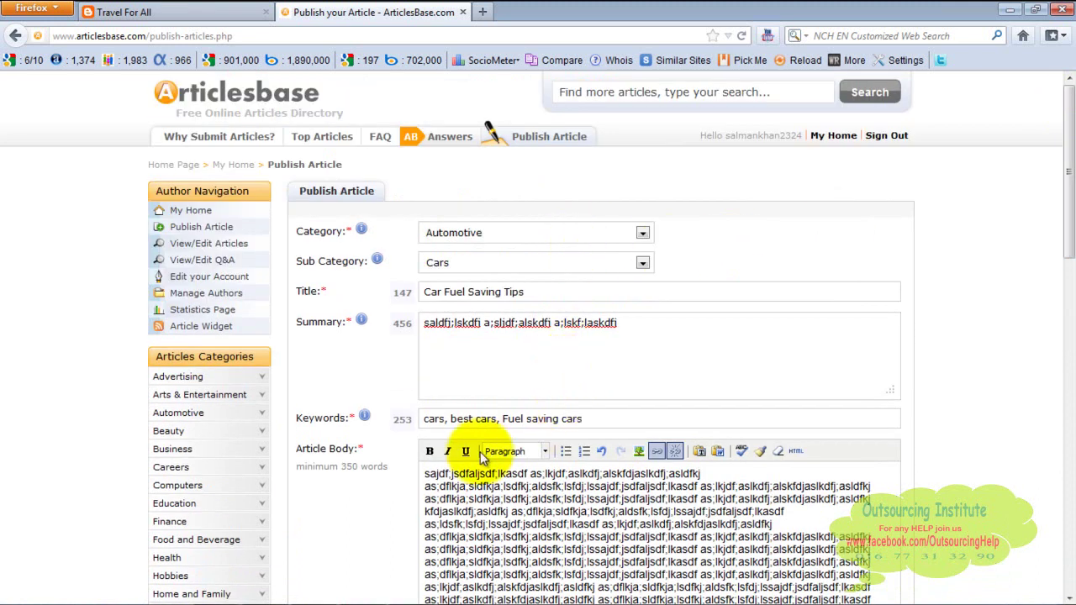
left_click(498, 510)
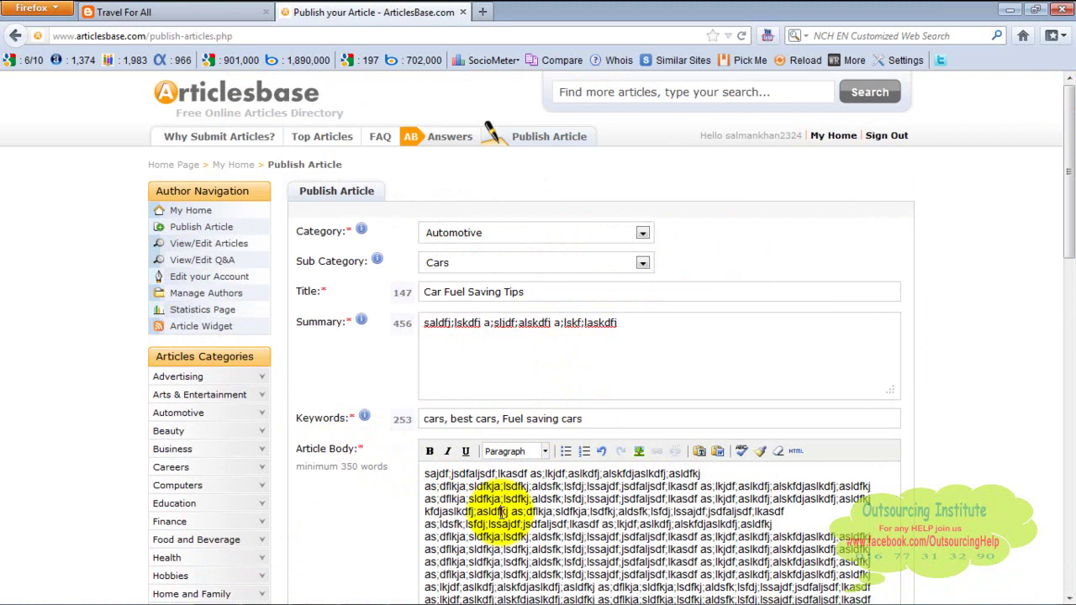
Highlight the article body text from its beginning through the line "If u want to know more".
left_click_drag(1070, 199, 1071, 287)
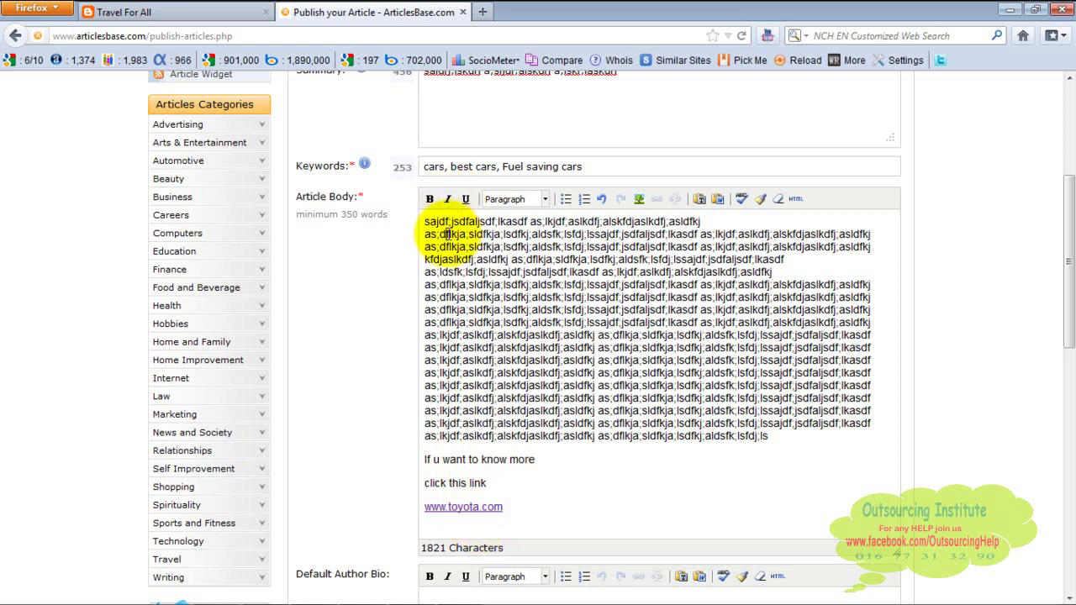
left_click_drag(440, 233, 600, 359)
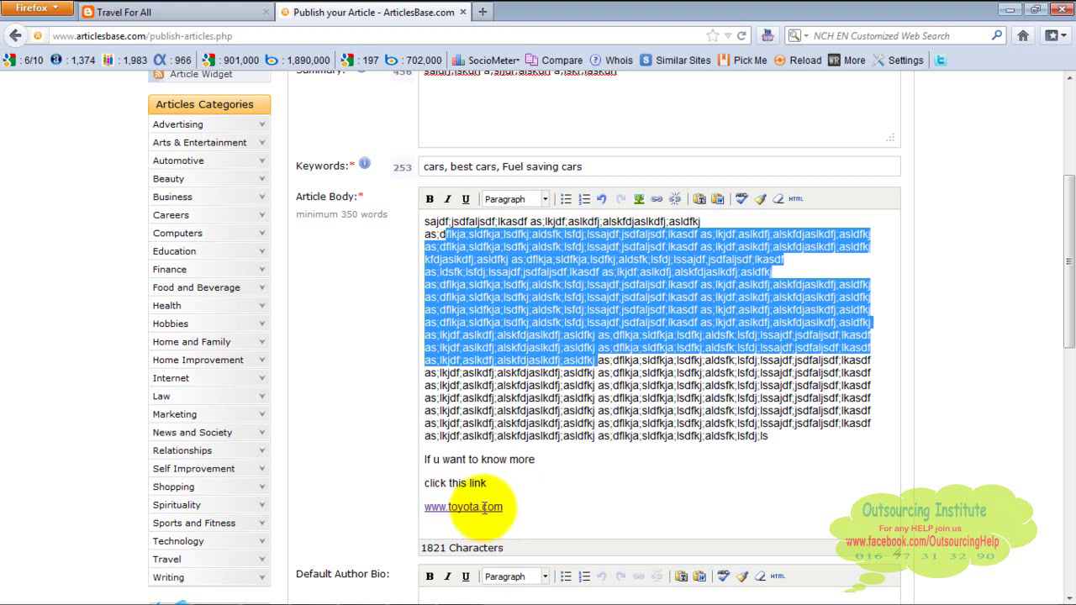
left_click(557, 468)
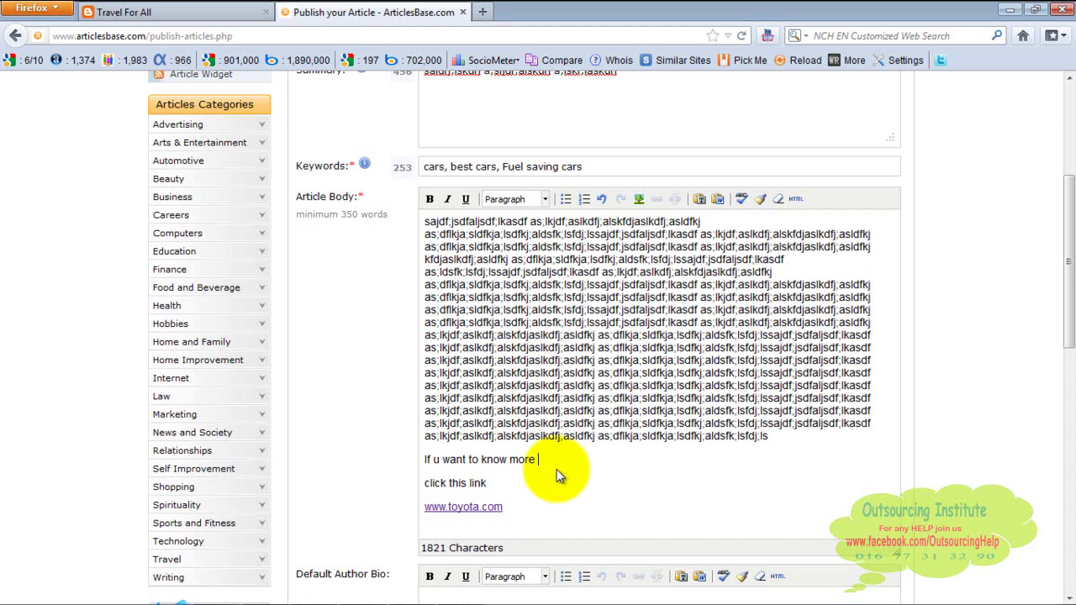
left_click_drag(424, 221, 718, 453)
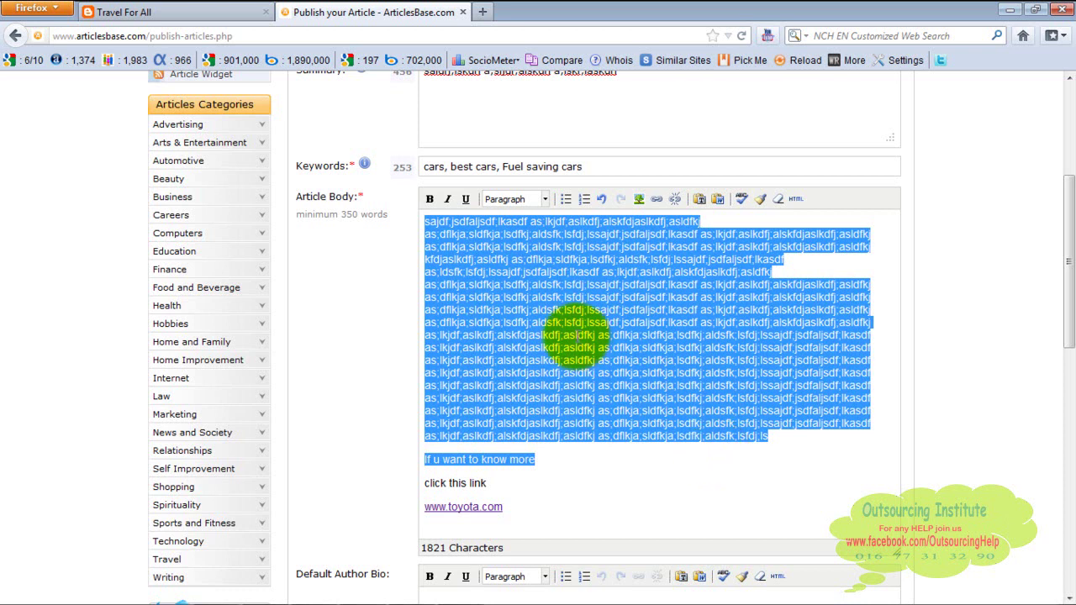
Open ezinearticles.com in a new browser tab.
left_click(483, 12)
type("www")
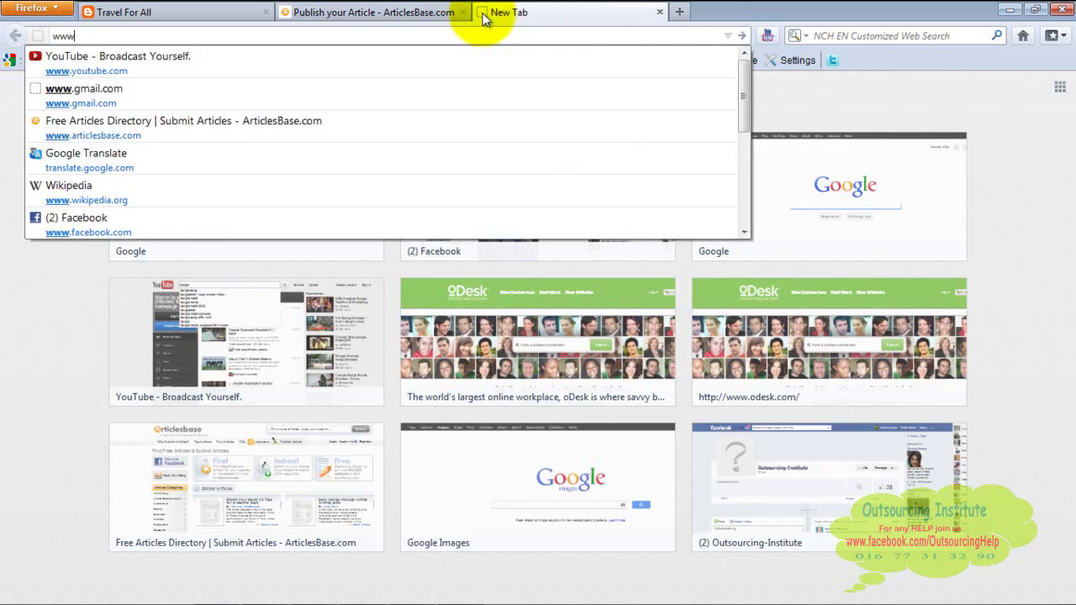
type(".e")
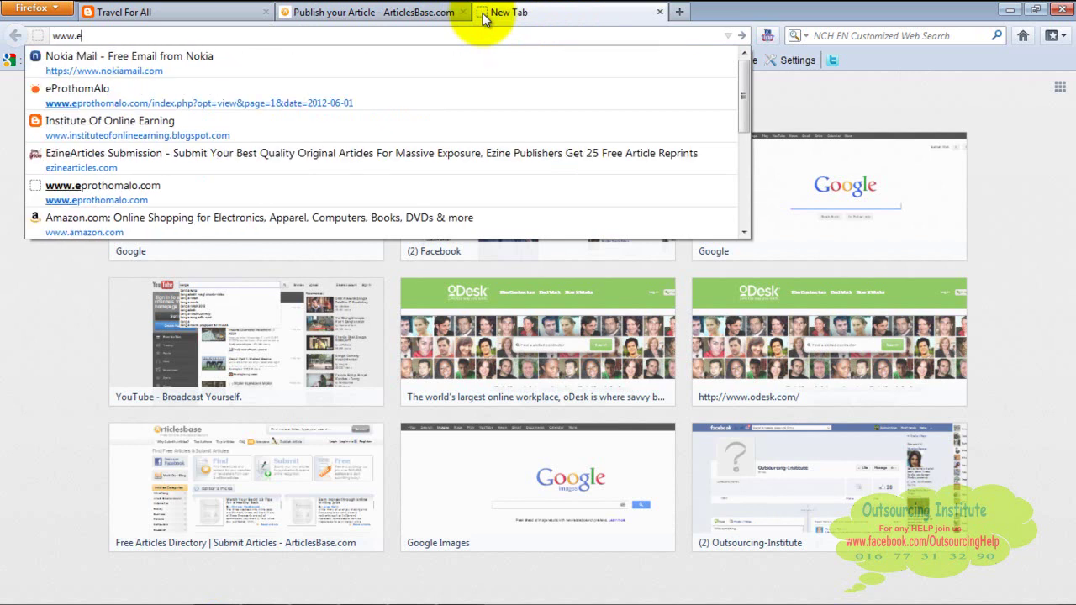
type("zinearticles.com")
key("Return")
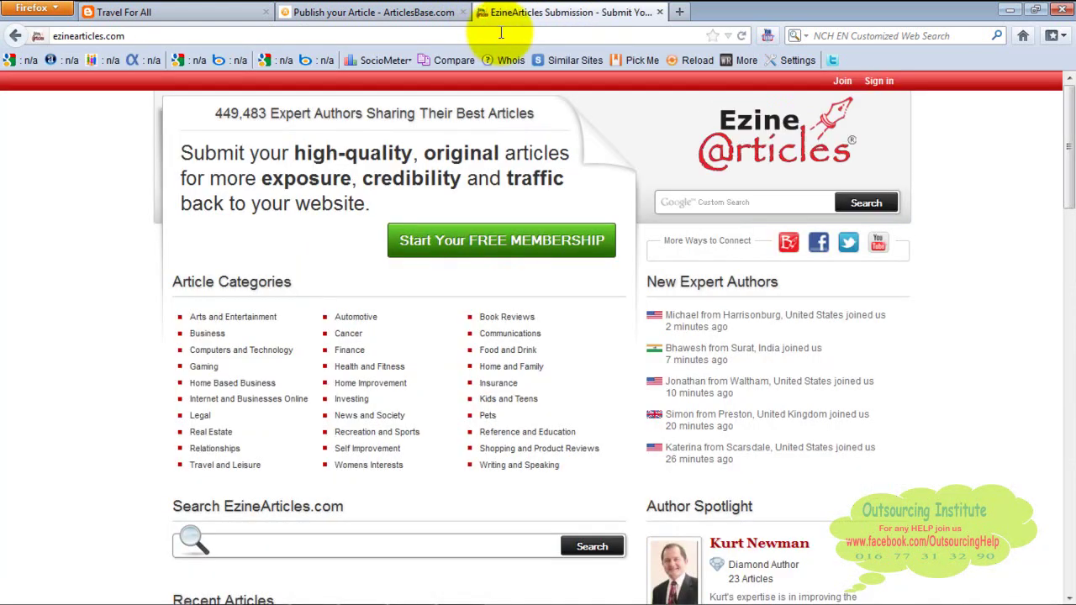
Search EzineArticles for "trafic rules" and open the article "Traffic Rules and Seatbelt Fines".
left_click(714, 207)
type("trafic rules")
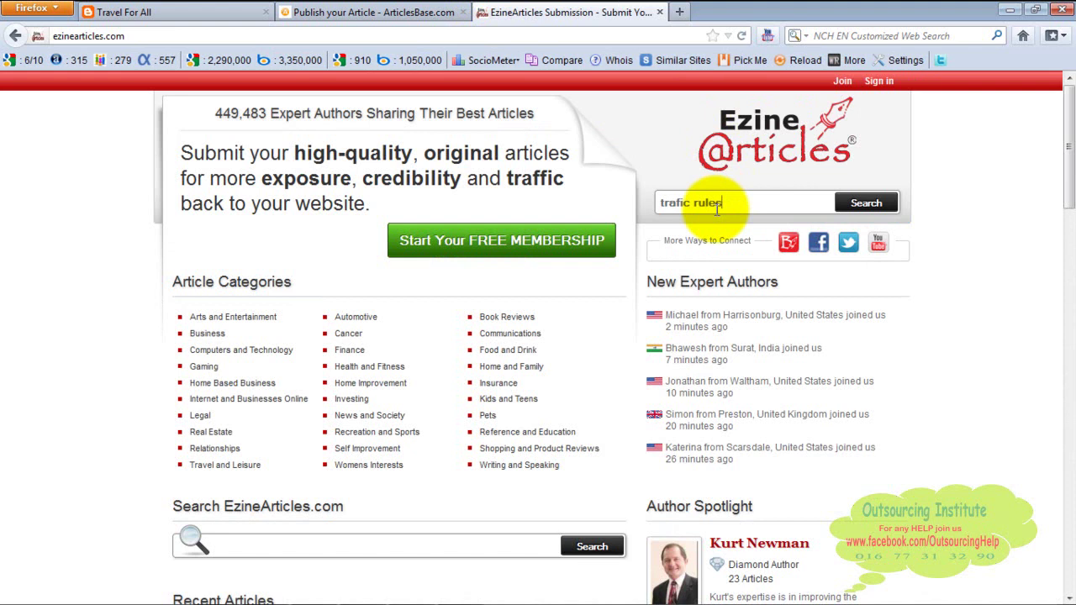
key("Return")
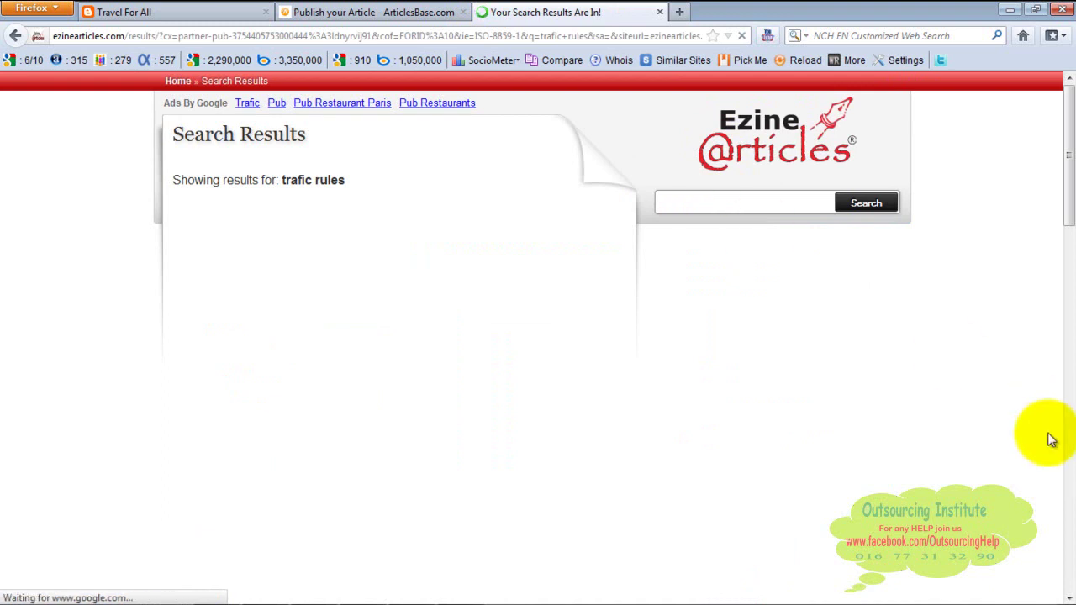
scroll(1061, 361, "down", 10)
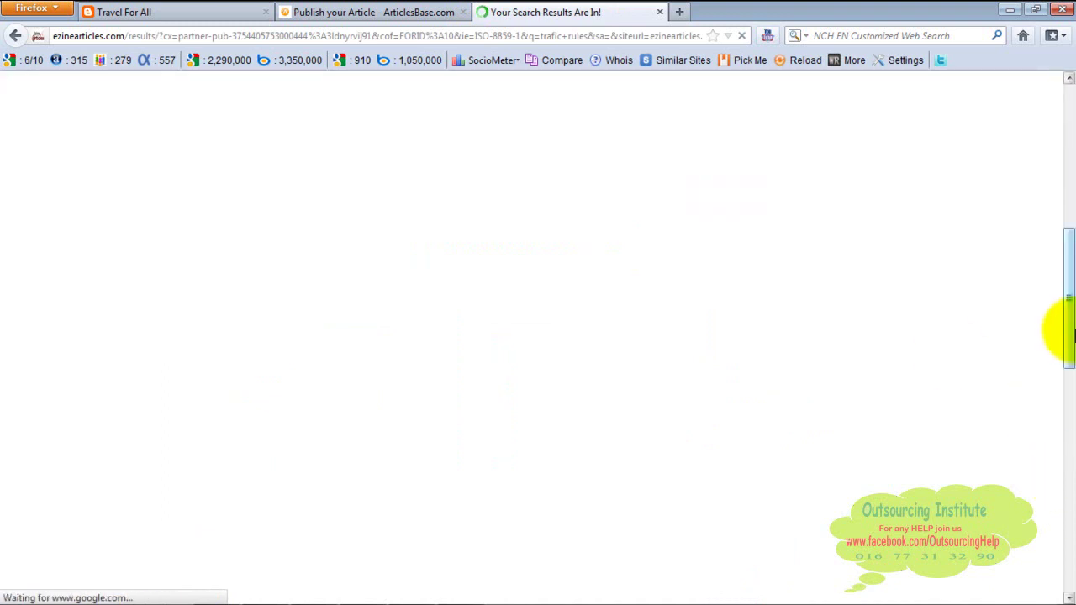
mouse_move(1061, 294)
left_mouse_down()
mouse_move(1069, 225)
mouse_move(1069, 286)
left_mouse_up()
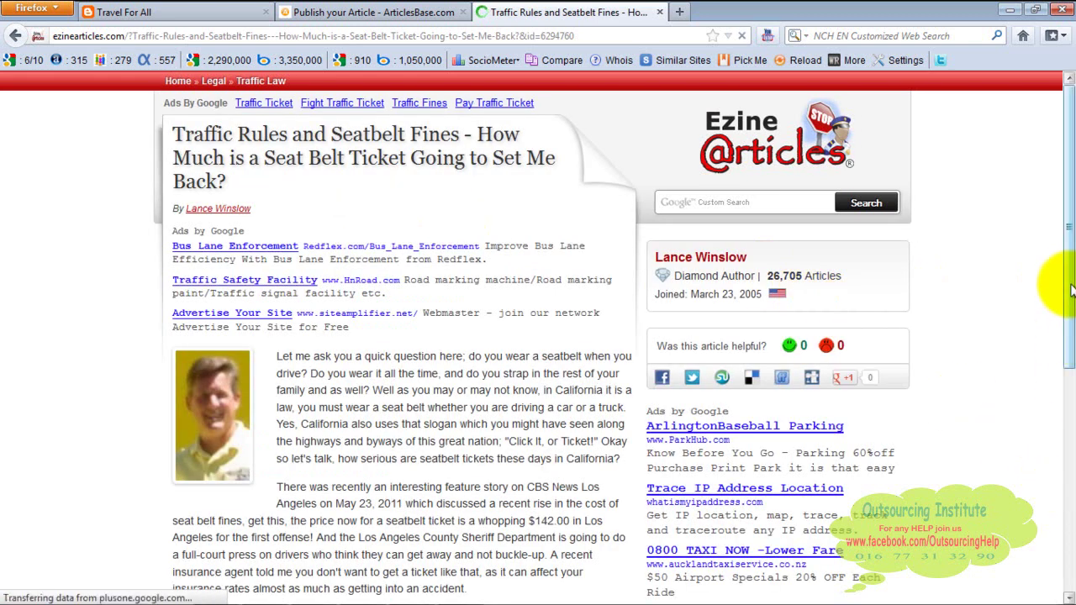
Select the traffic rules article's text from "Let me ask you" into the paragraph beginning "CBS news also reported" and copy it.
left_click_drag(1071, 290, 1070, 360)
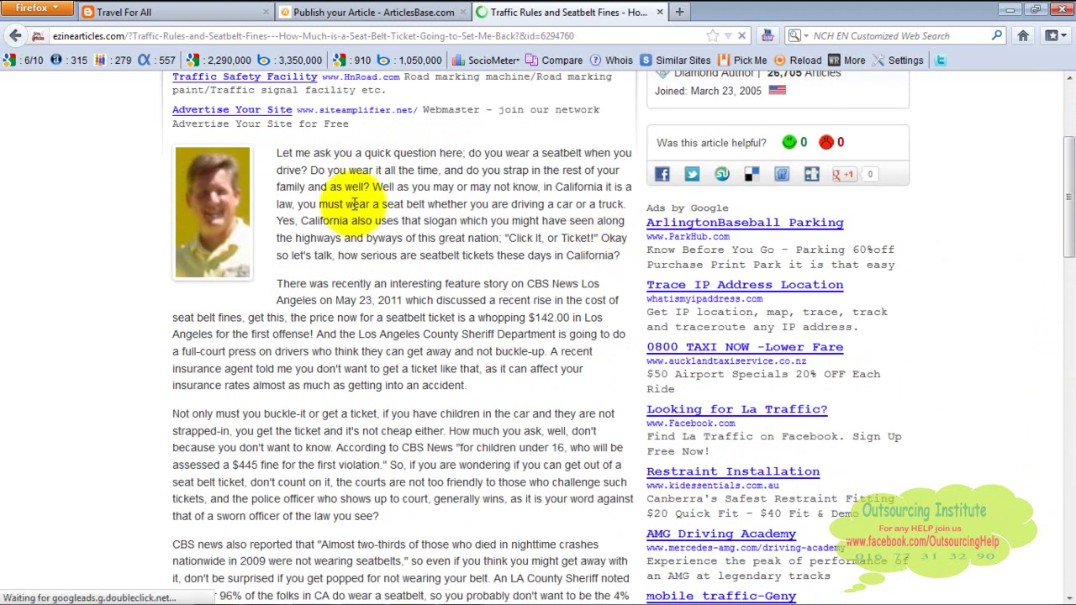
left_click_drag(275, 151, 487, 418)
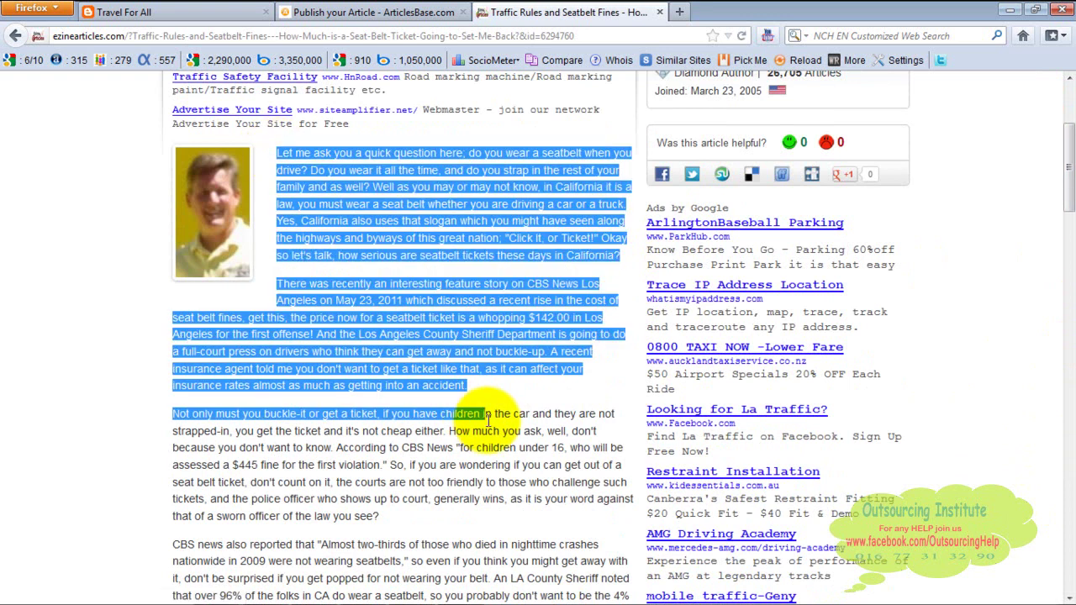
left_click(304, 148)
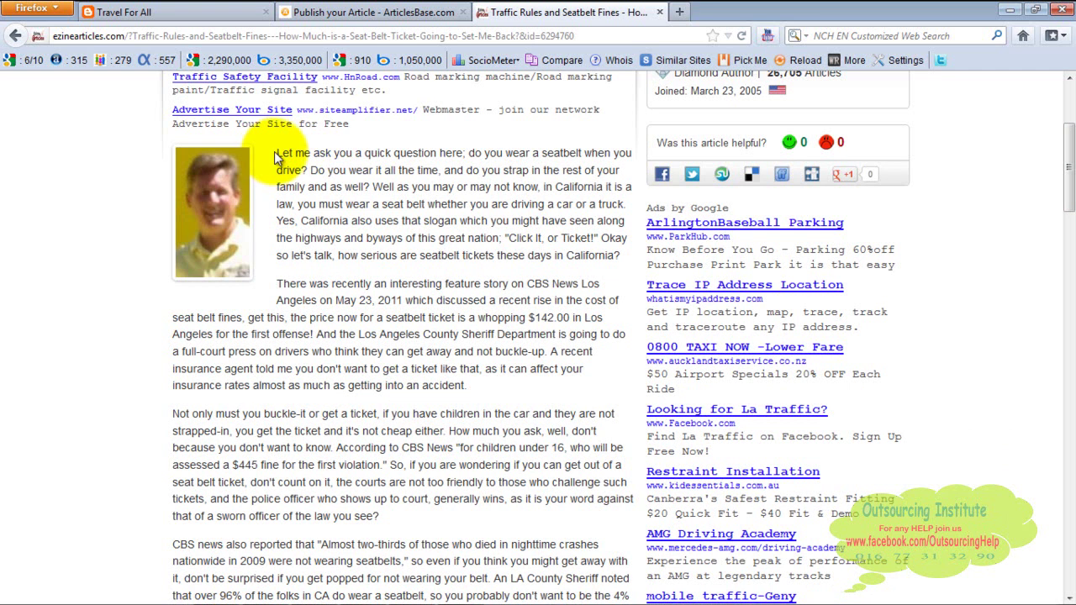
left_click_drag(278, 152, 585, 560)
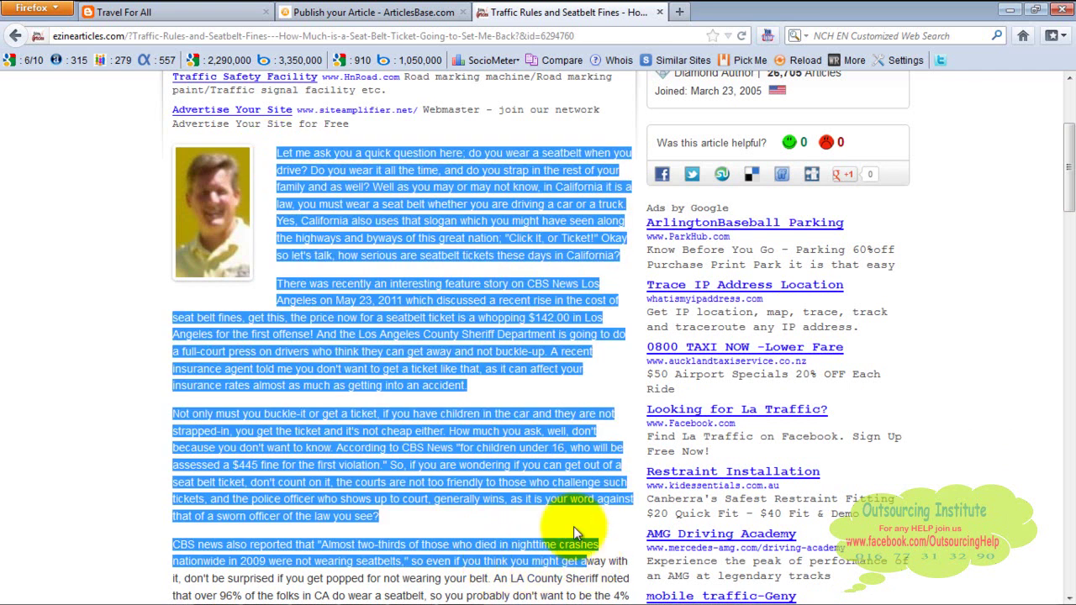
right_click(442, 341)
left_click(467, 351)
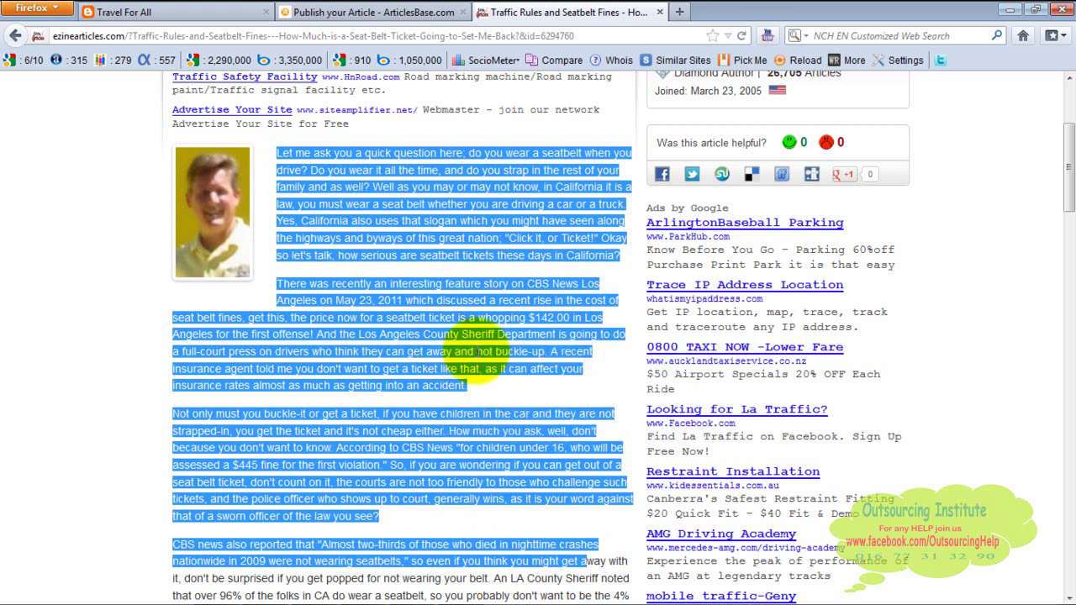
Review the article body in the ArticlesBase publishing form and return to the EzineArticles page.
left_click(363, 11)
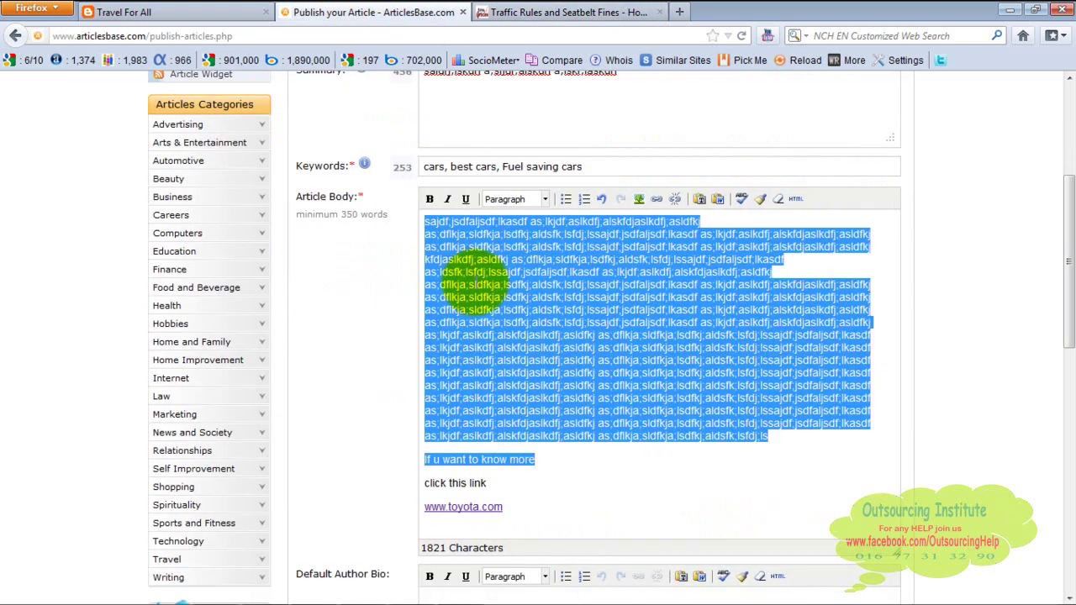
left_click(526, 33)
key("ctrl+a")
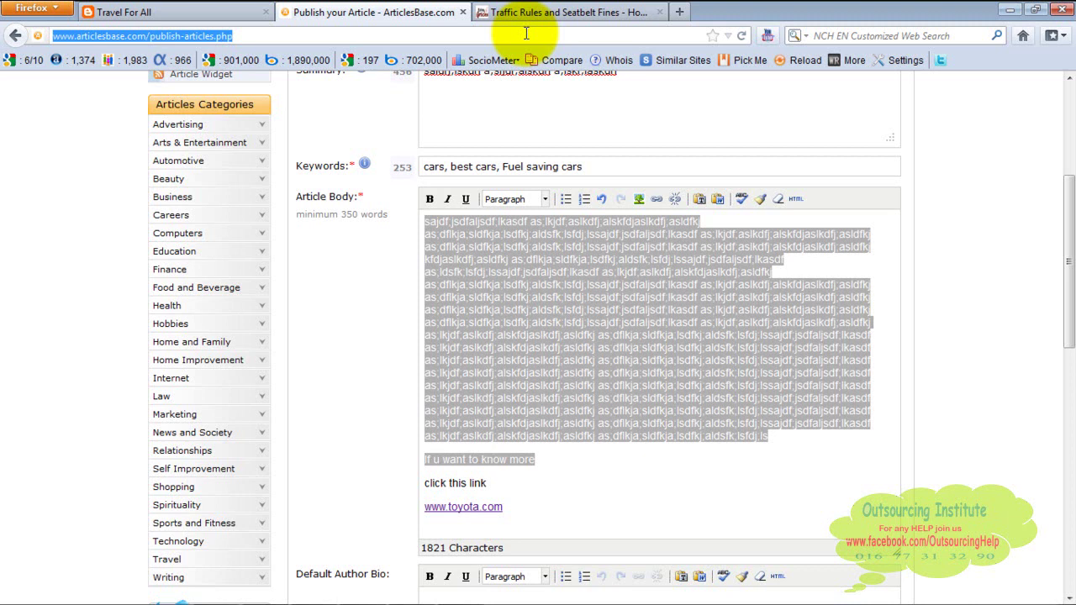
left_click(547, 11)
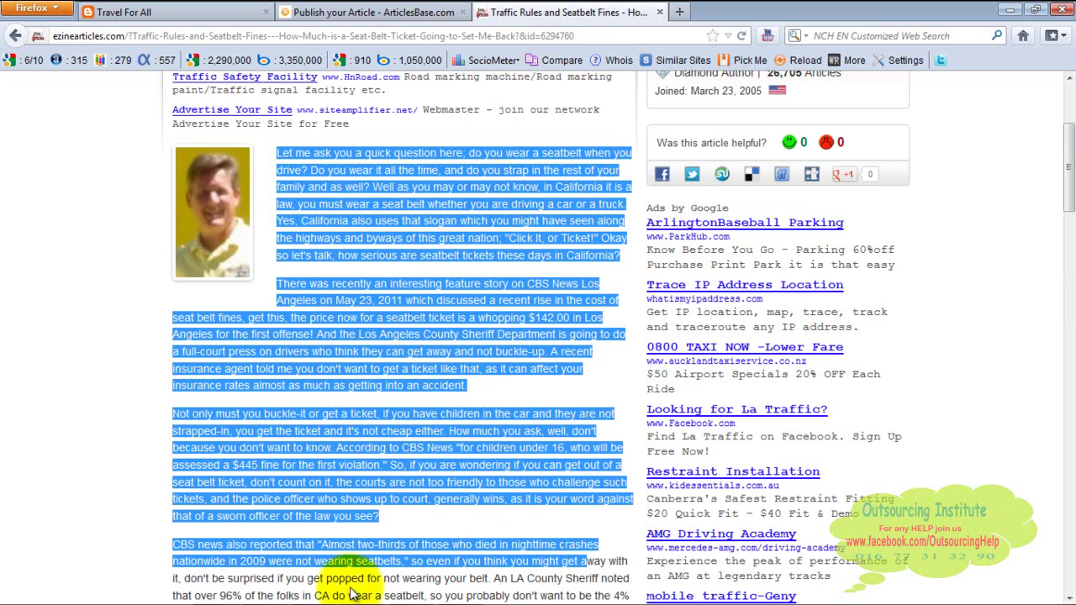
Check the article collection and rewriting notes in Paint, and compare the ArticlesBase form with the EzineArticles article in Firefox.
mouse_move(298, 569)
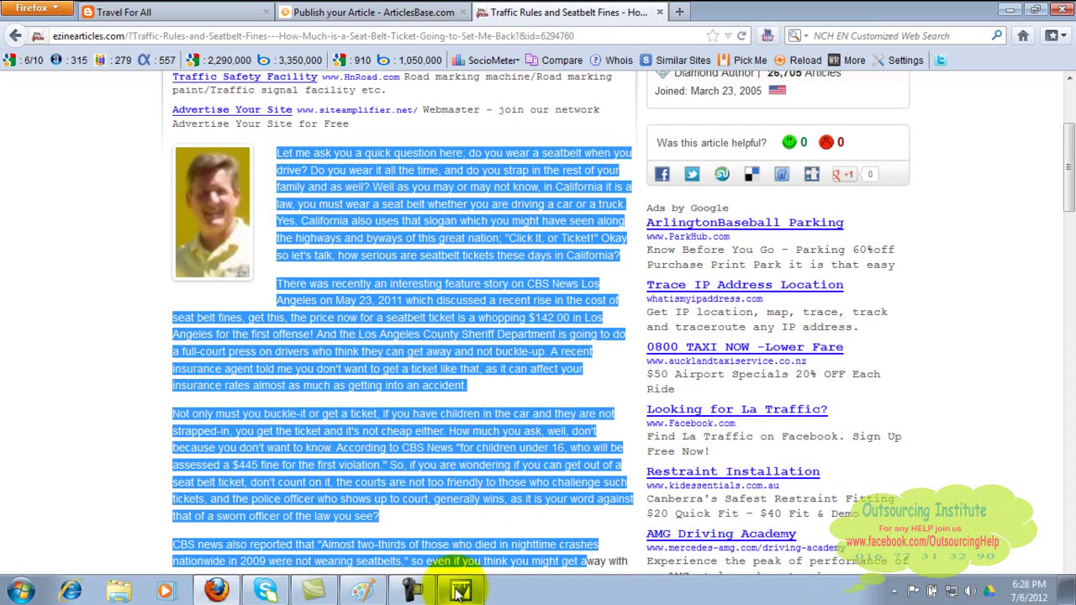
left_click(363, 590)
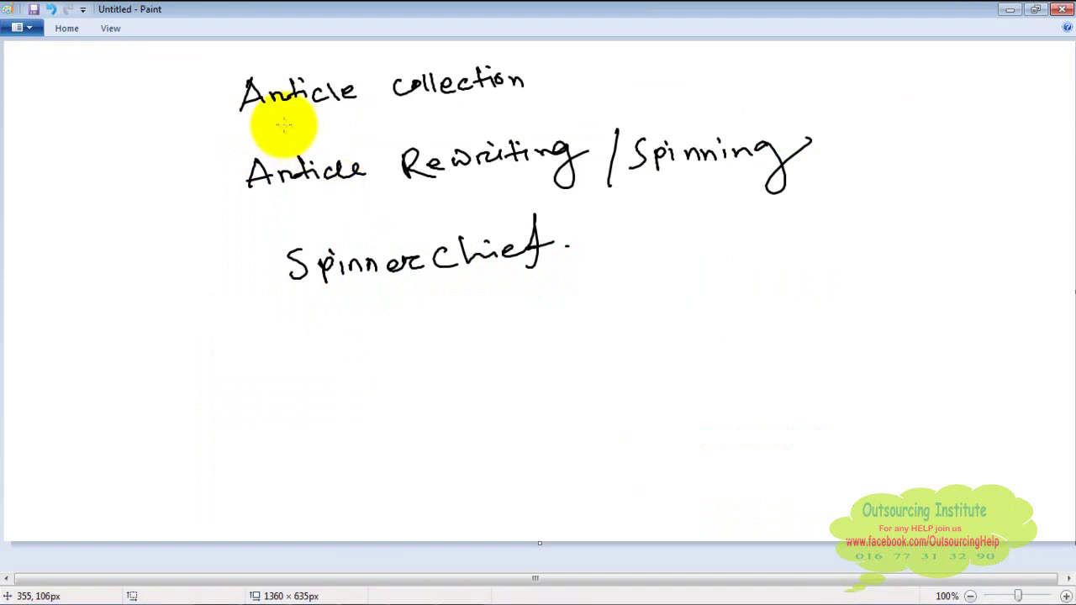
mouse_move(319, 589)
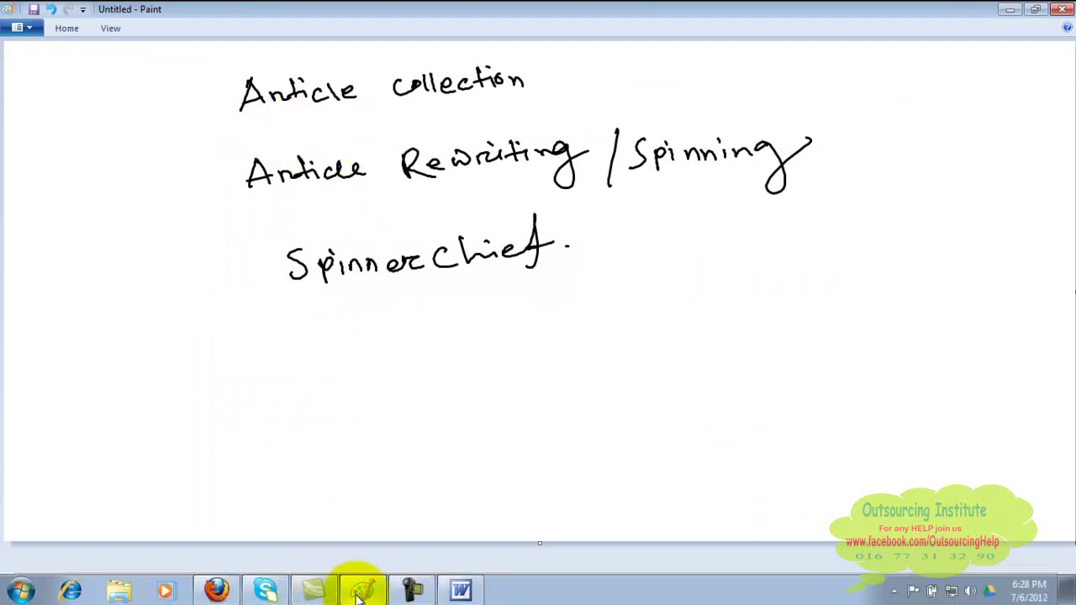
left_click(214, 590)
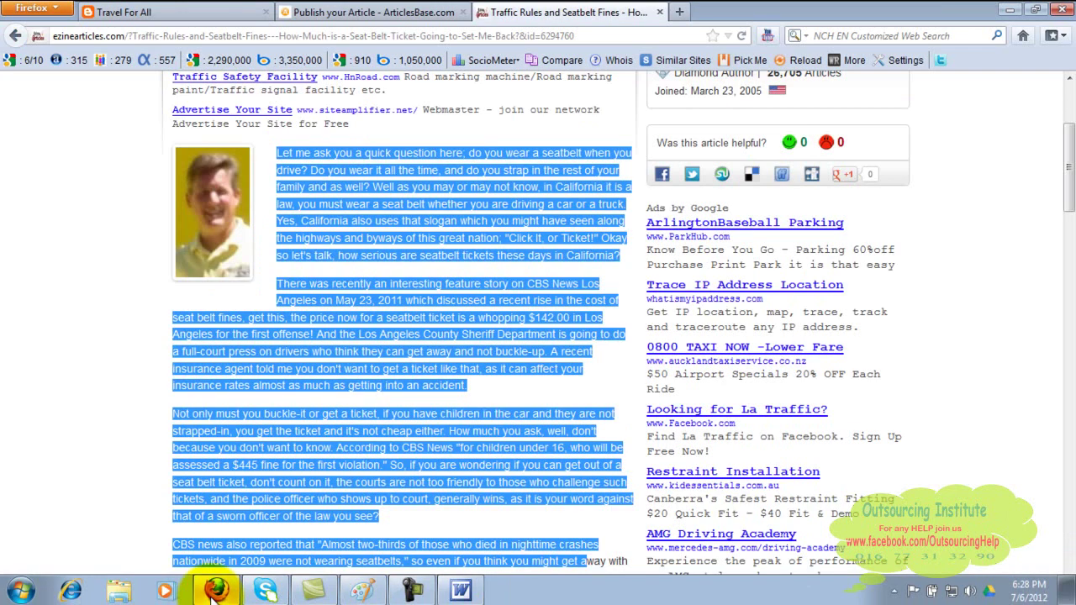
left_click(367, 10)
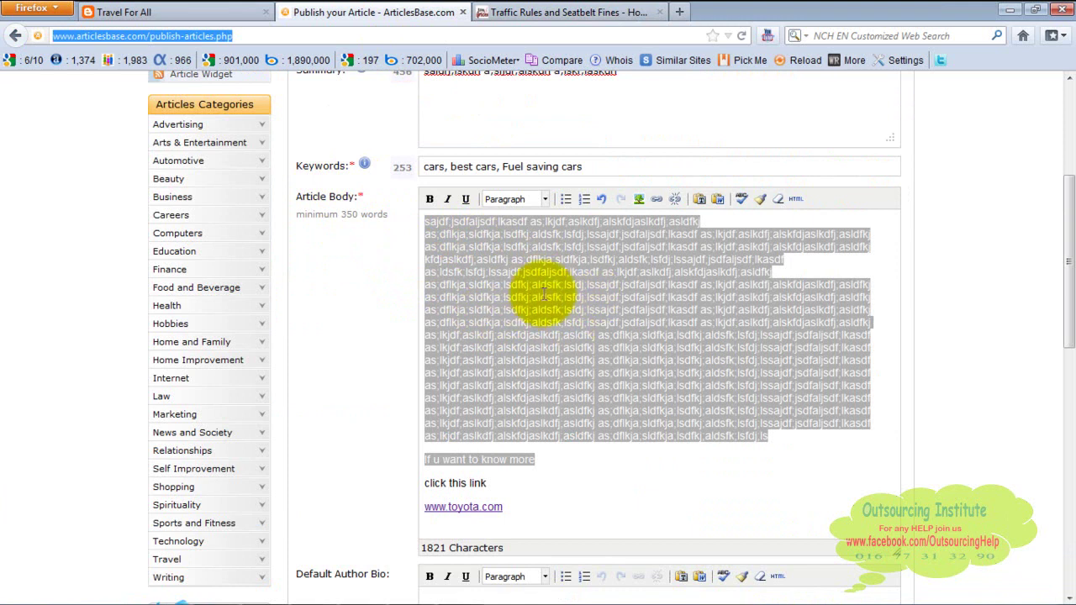
left_click(508, 10)
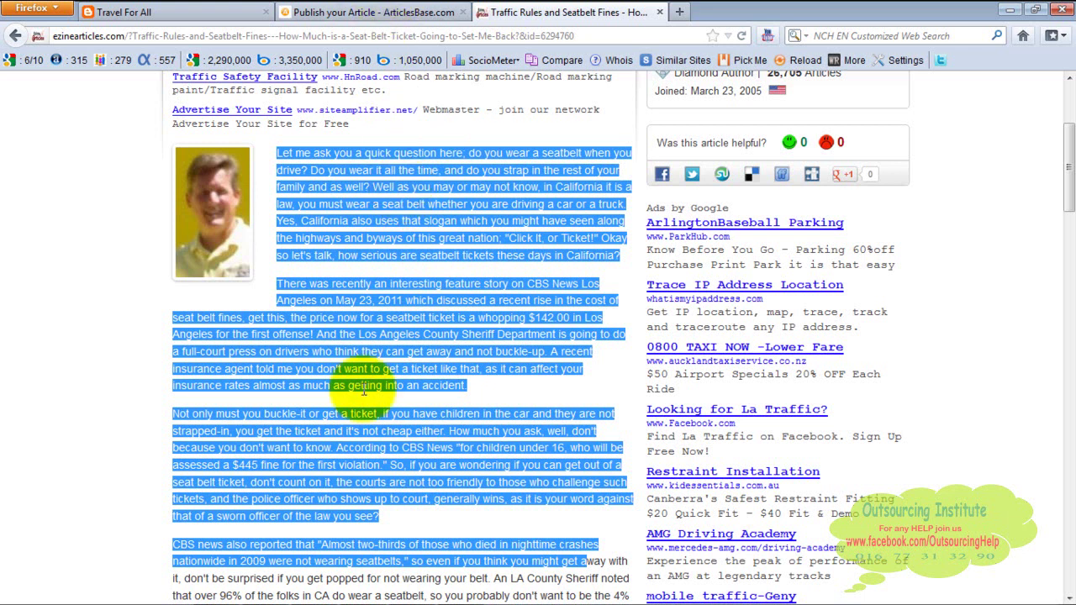
Switch between the SpinnerChief note in Paint and the source article in Firefox to review the rewriting stage.
mouse_move(363, 591)
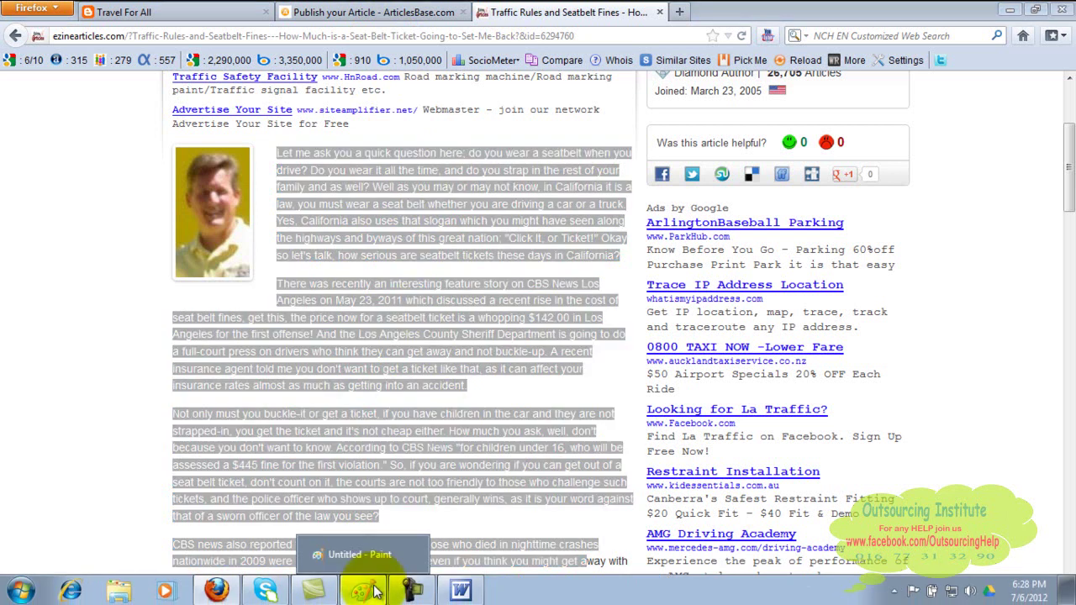
left_click(374, 591)
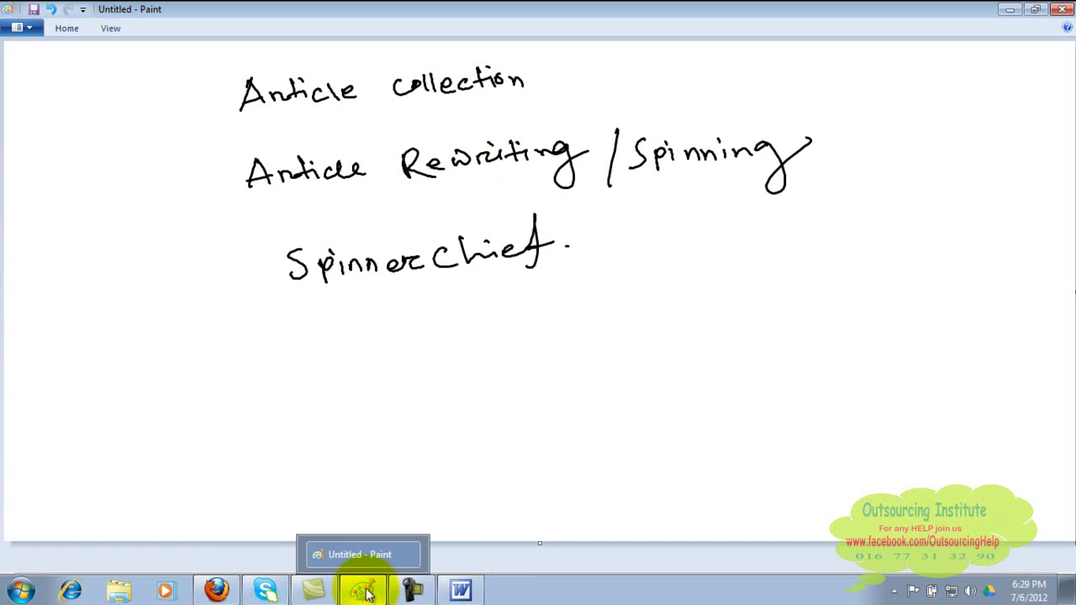
left_click(222, 594)
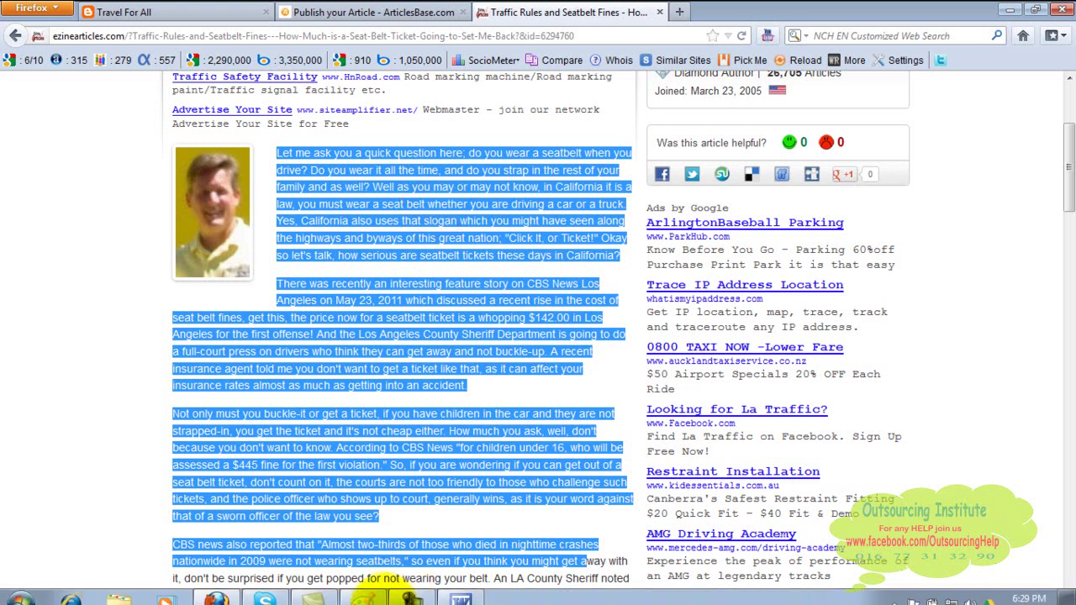
left_click(359, 591)
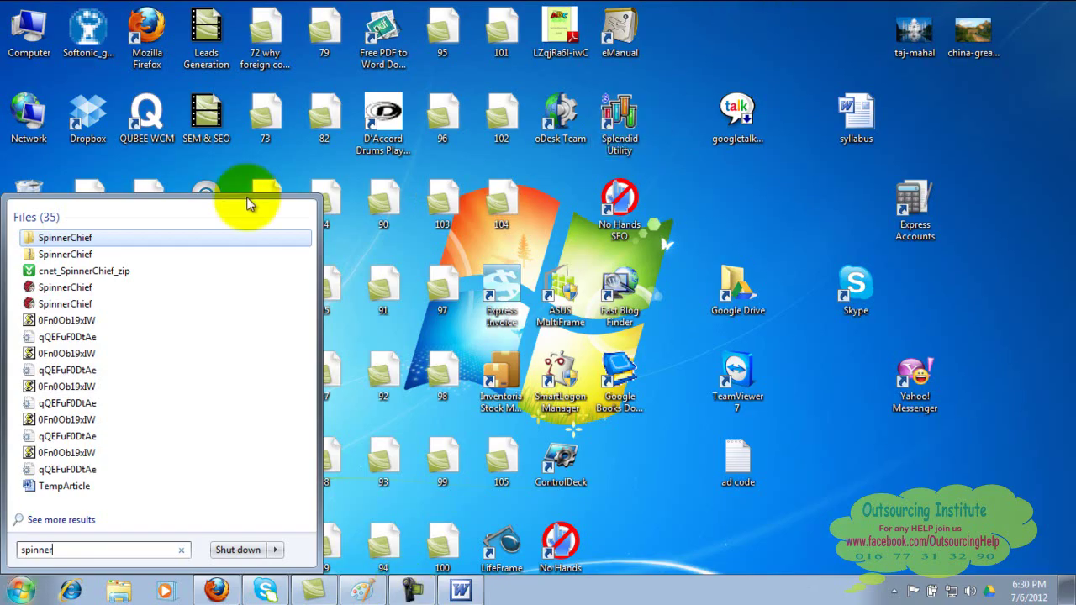
Open the SpinnerChief folder from the "spinner" file search and launch the SpinnerChief application.
left_click(81, 241)
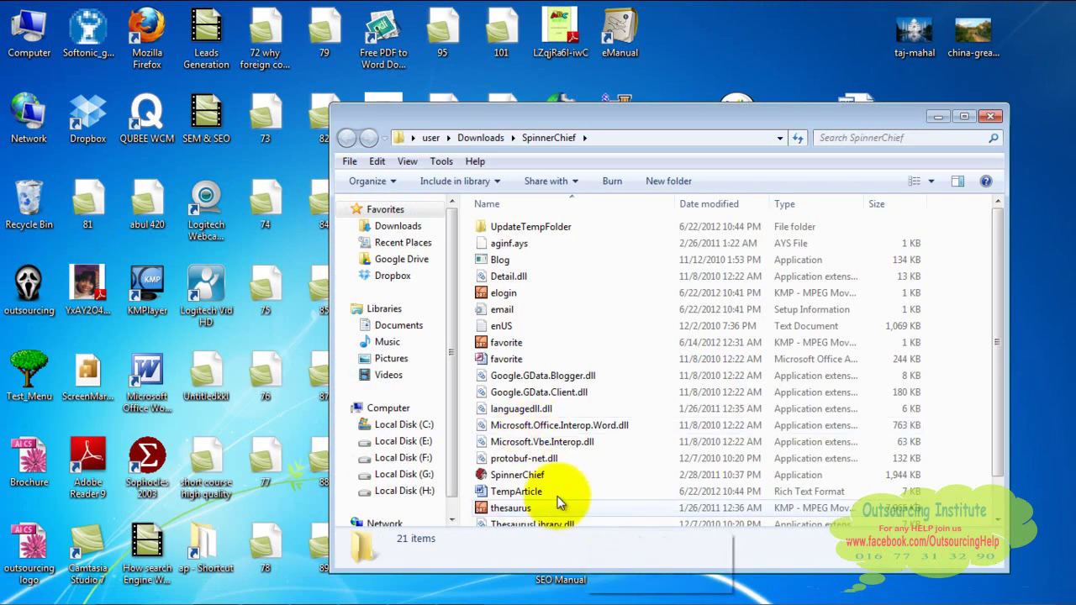
left_click(518, 478)
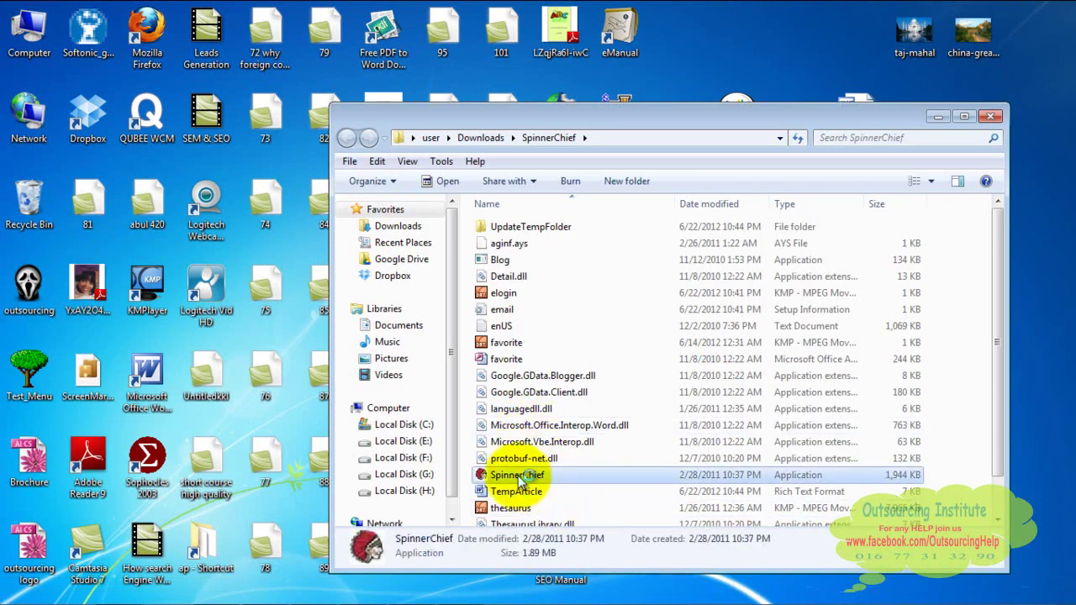
double_click(519, 478)
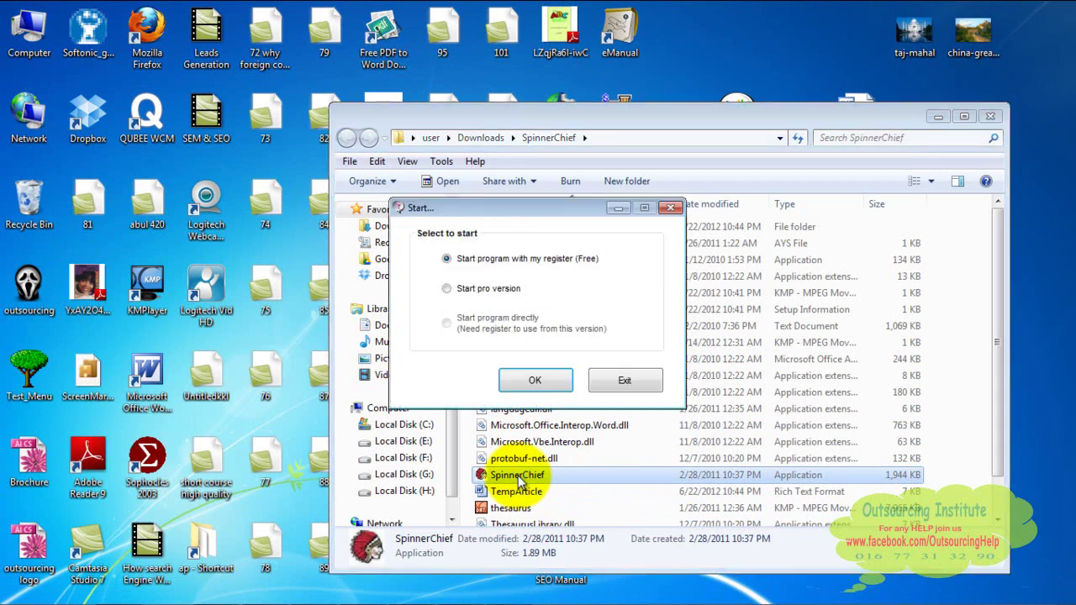
Start the free registered version, log in through the license server with the saved account, and run the program directly.
left_click(517, 382)
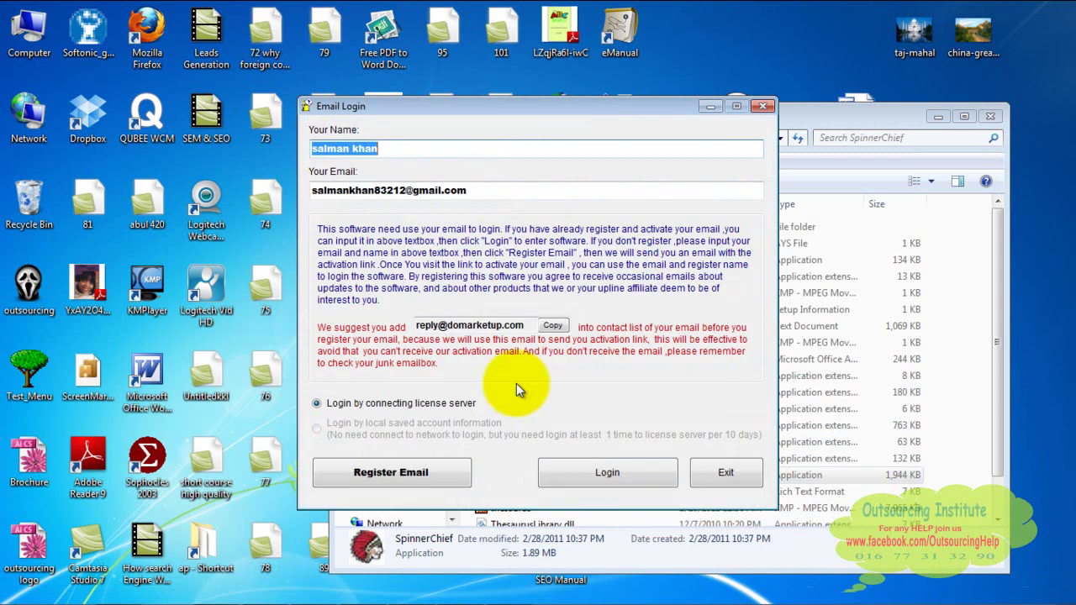
left_click(586, 472)
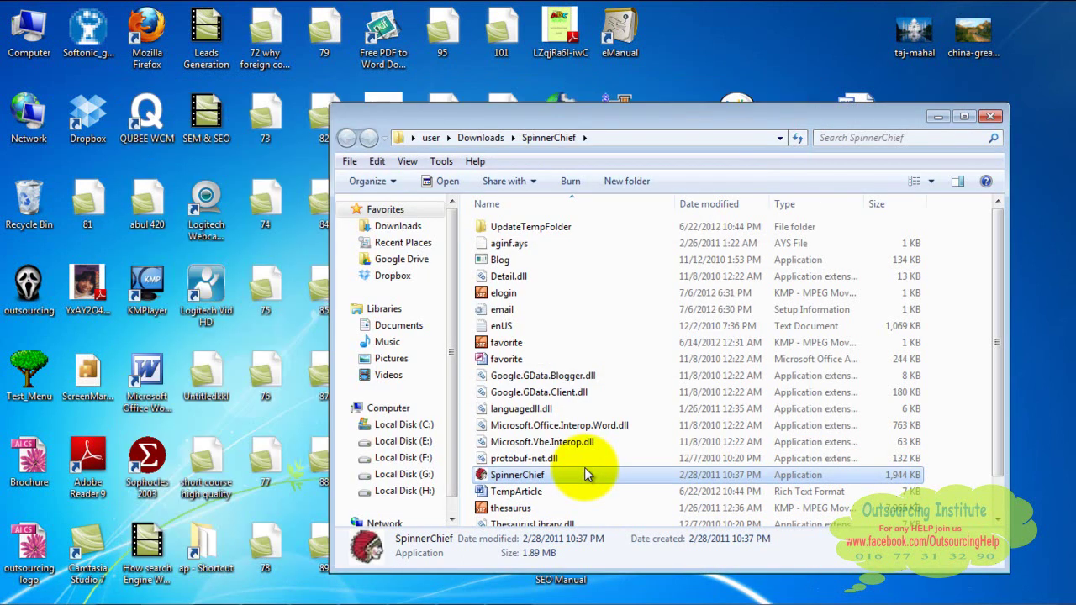
double_click(586, 474)
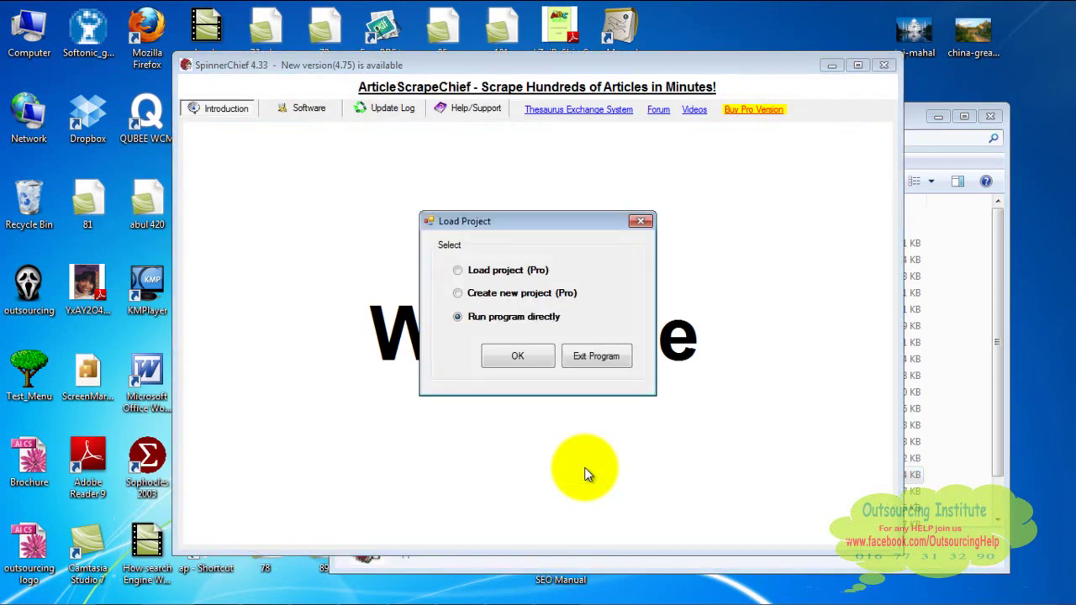
left_click(537, 359)
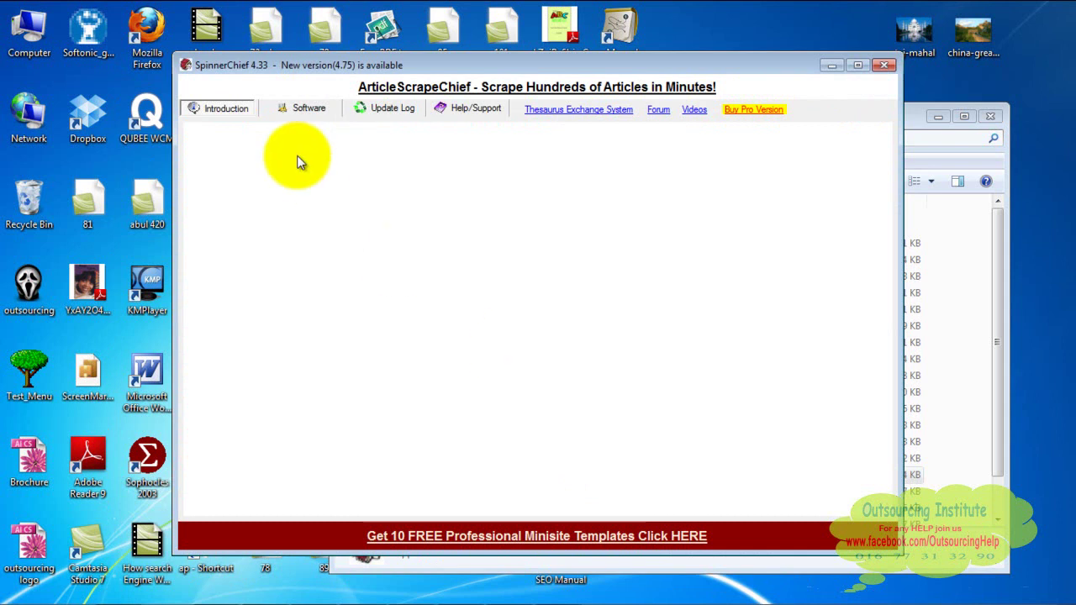
Open the article-writing workspace with the default thesaurus file and allow scripts to continue running.
left_click(299, 110)
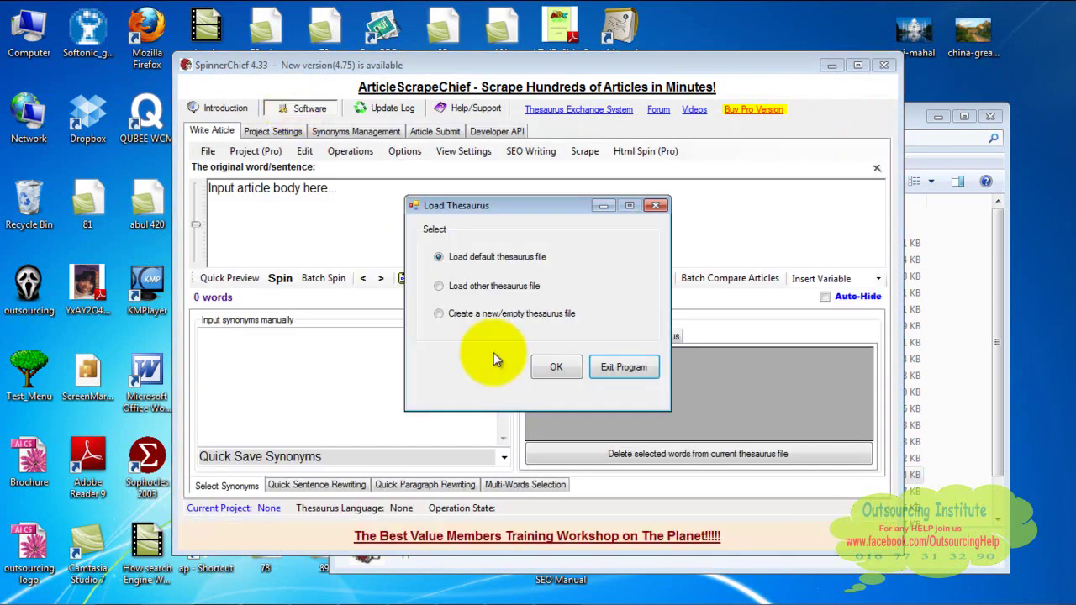
left_click(555, 370)
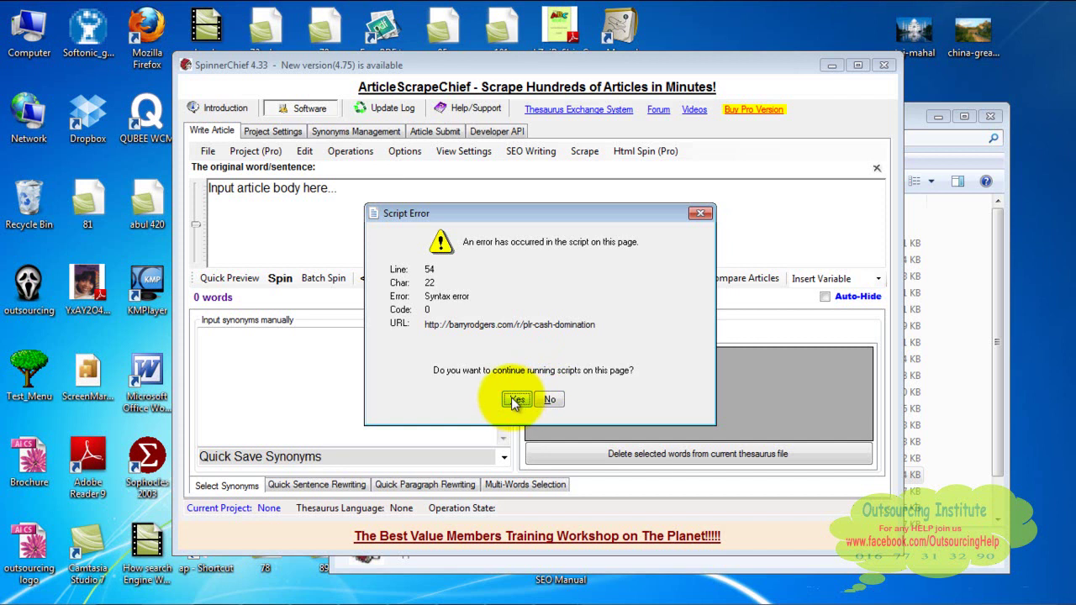
left_click(514, 399)
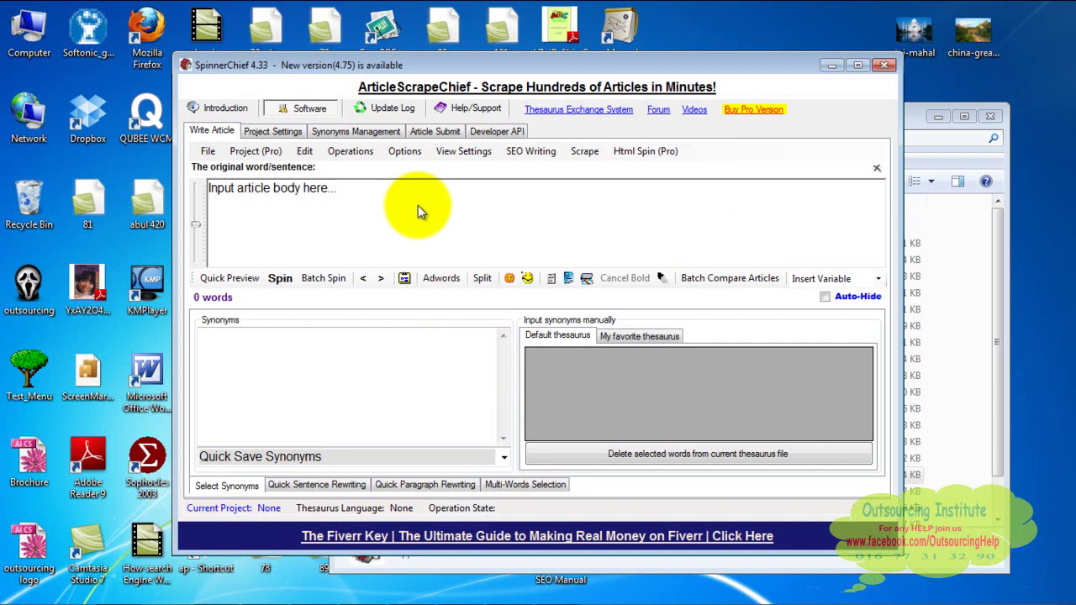
Clear the placeholder text "Input article body here..." from the original article field.
key("BackSpace")
key("BackSpace")
key("BackSpace")
key("BackSpace")
key("BackSpace")
key("BackSpace")
key("BackSpace")
key("BackSpace")
key("BackSpace")
key("BackSpace")
key("BackSpace")
key("BackSpace")
key("BackSpace")
key("BackSpace")
key("BackSpace")
key("BackSpace")
key("BackSpace")
key("BackSpace")
key("BackSpace")
key("BackSpace")
key("BackSpace")
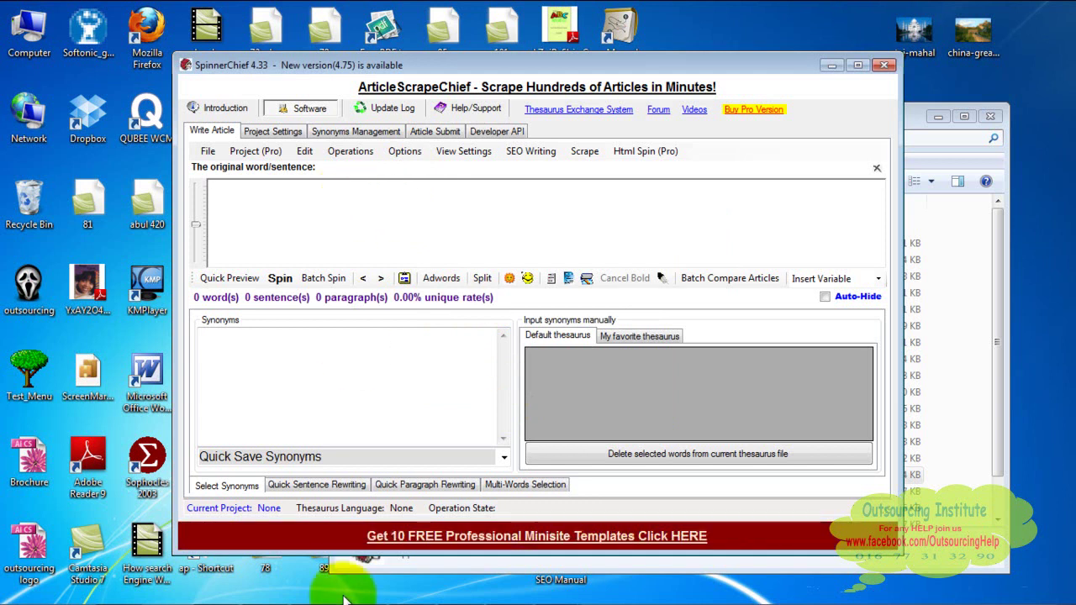
Copy the selected EzineArticles text in Firefox and switch back to the SpinnerChief article window.
mouse_move(272, 590)
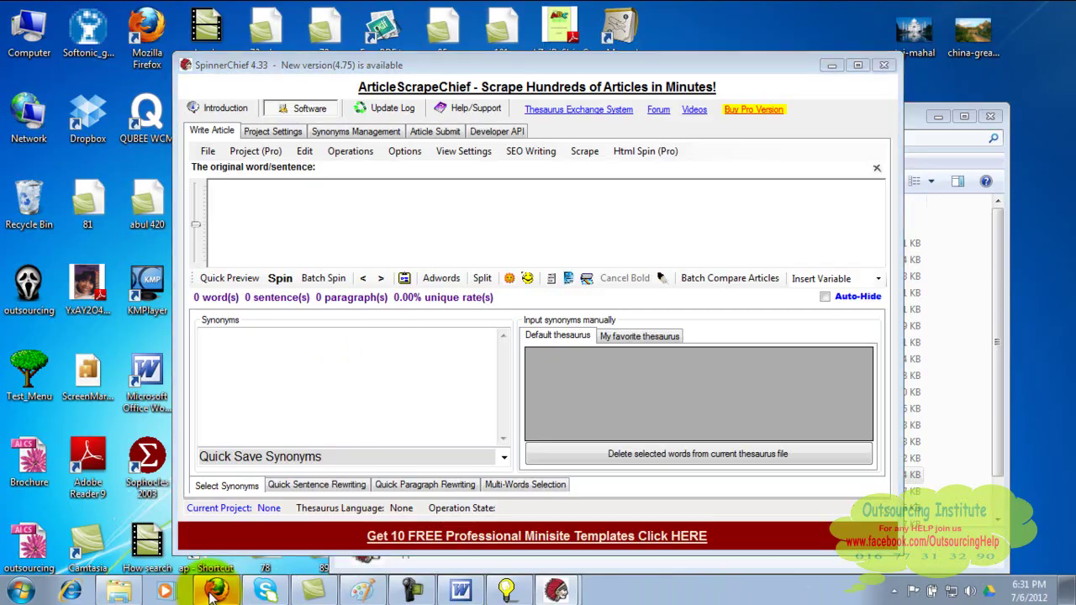
left_click(215, 591)
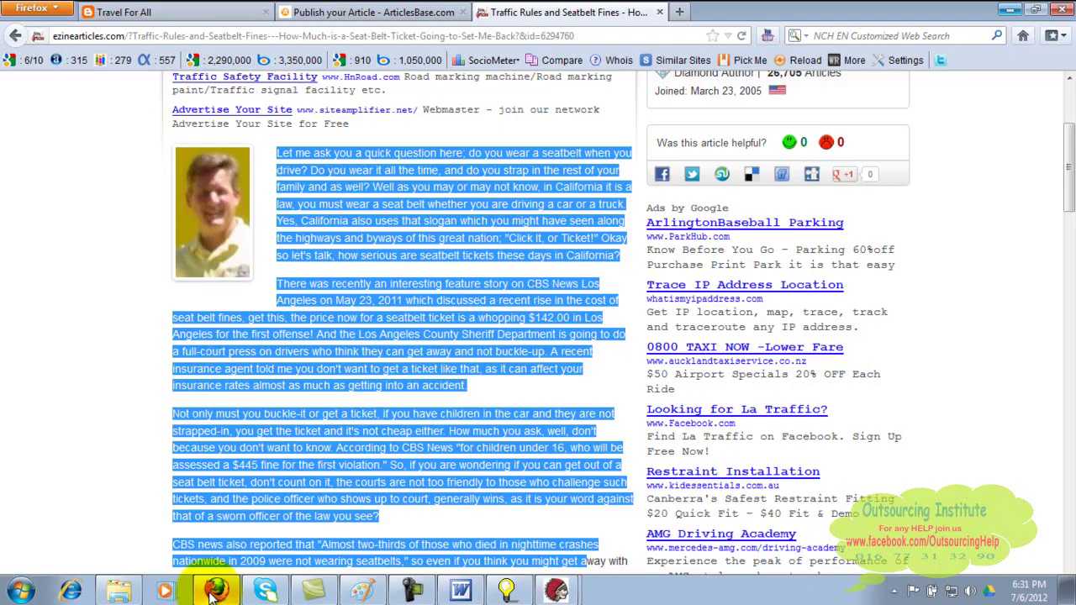
right_click(347, 220)
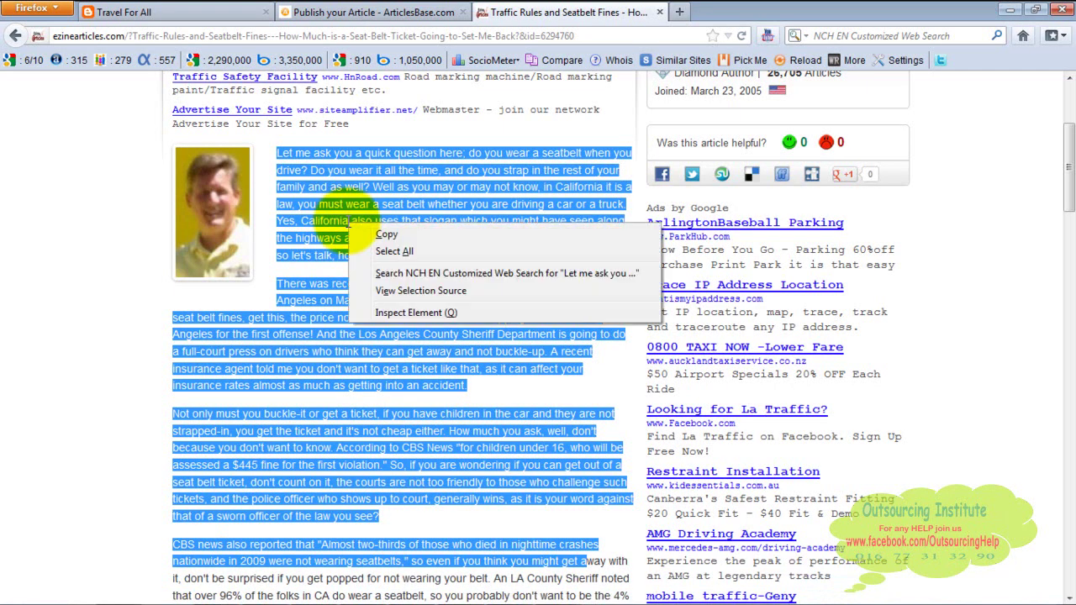
left_click(373, 235)
mouse_move(221, 598)
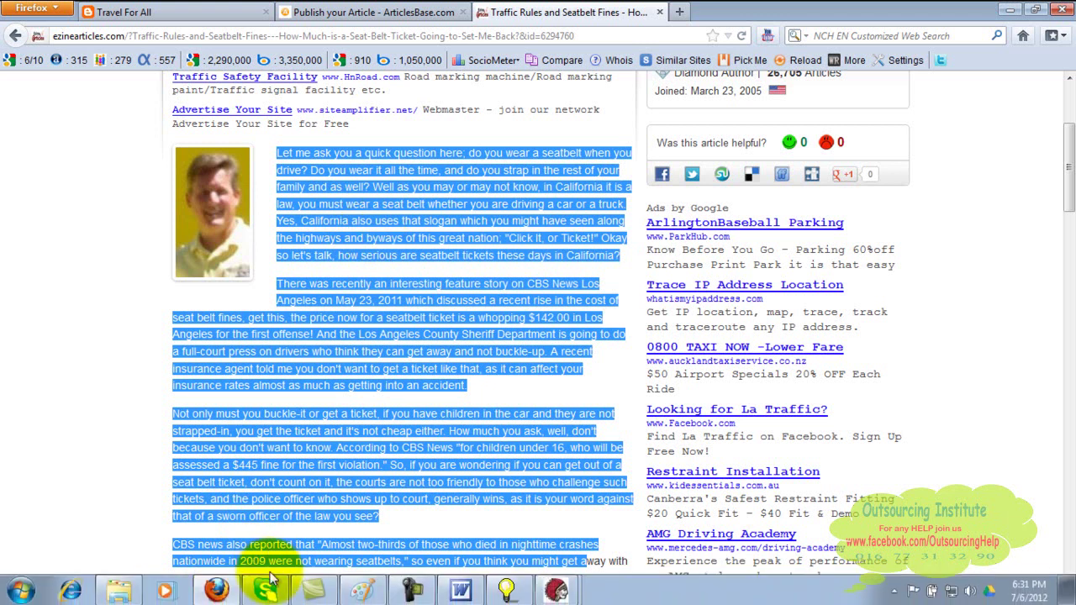
left_click(557, 591)
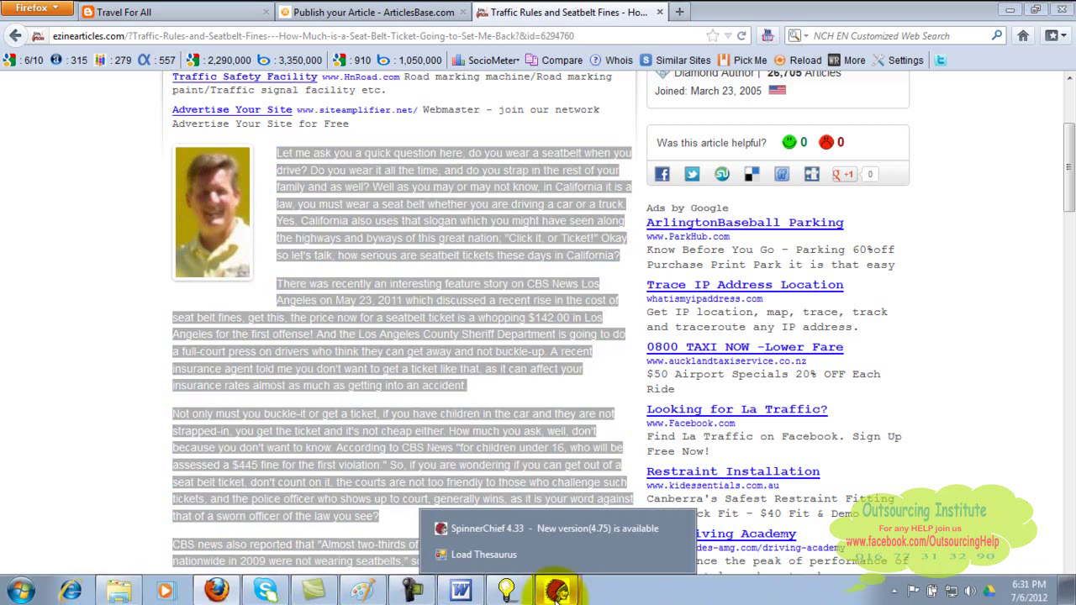
left_click(573, 527)
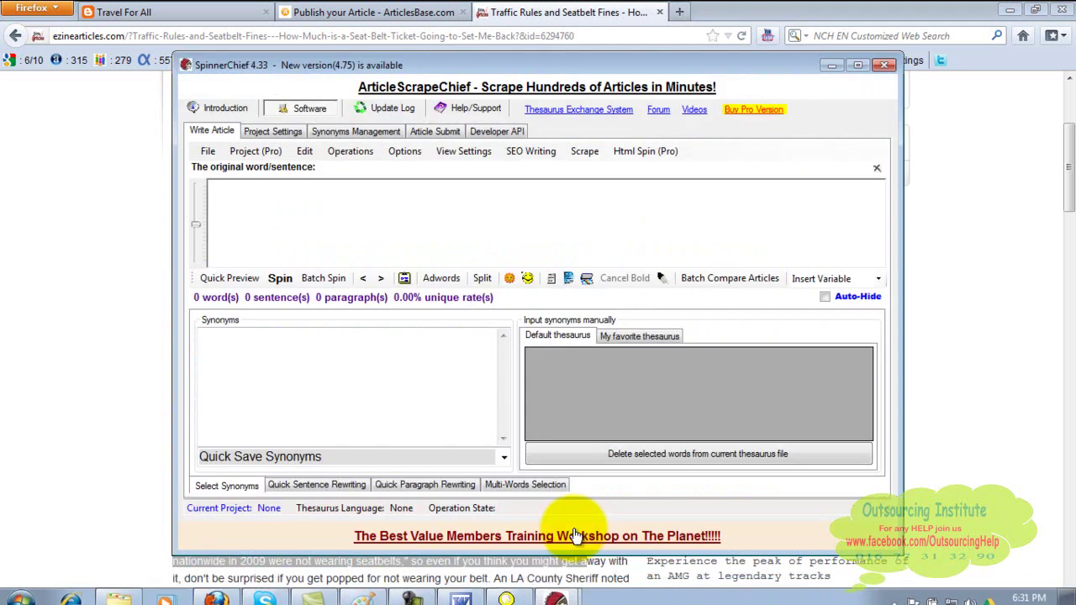
Bring SpinnerChief forward and accept the offered program update download.
left_click(518, 594)
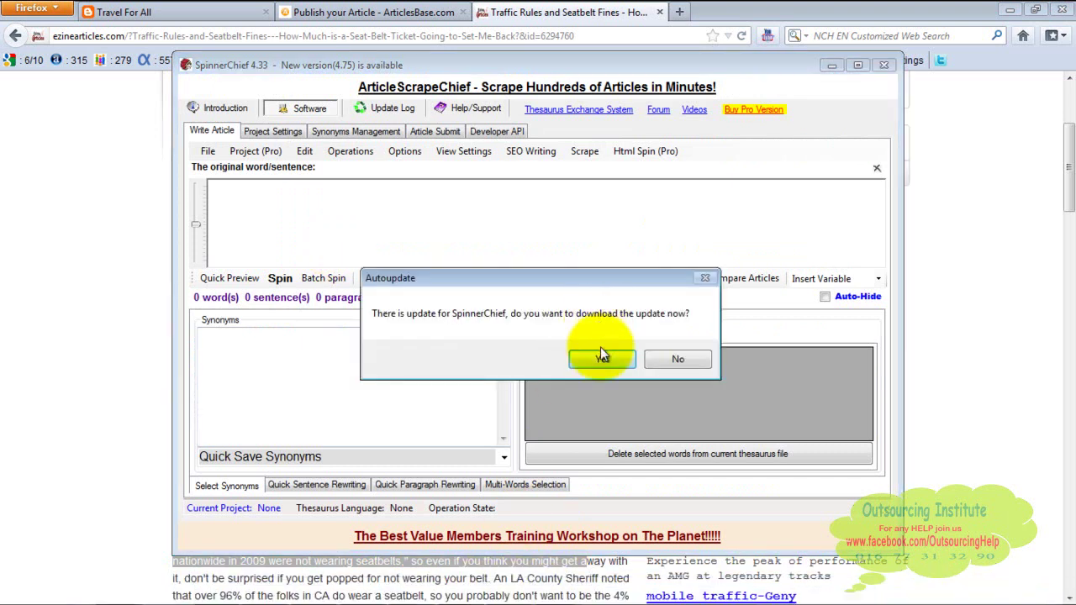
left_click(600, 359)
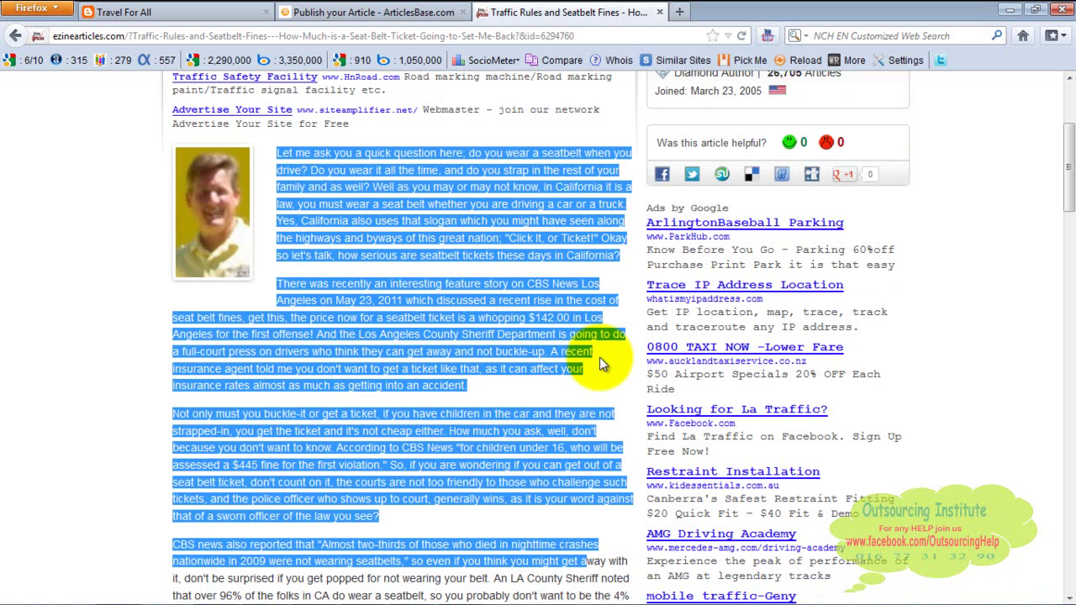
Paste the copied EzineArticles text into SpinnerChief's empty original article field.
mouse_move(409, 591)
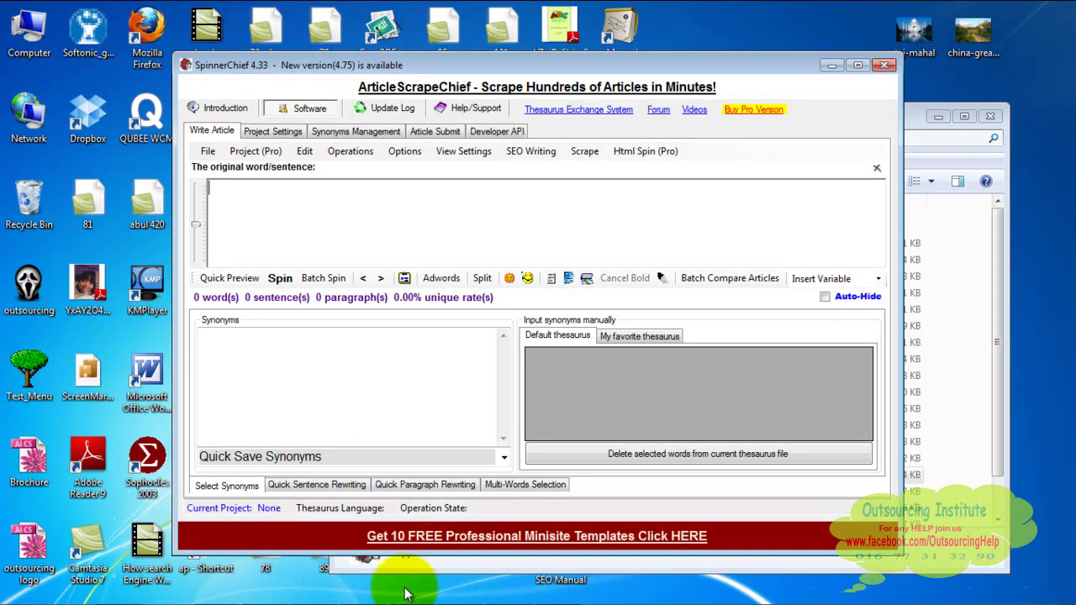
mouse_move(311, 593)
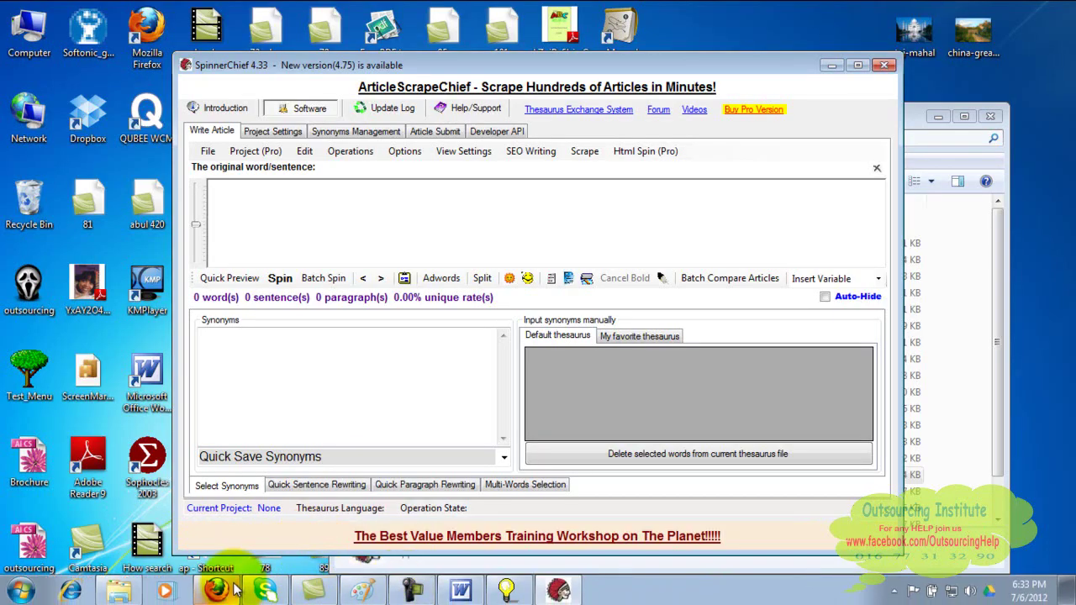
left_click(224, 195)
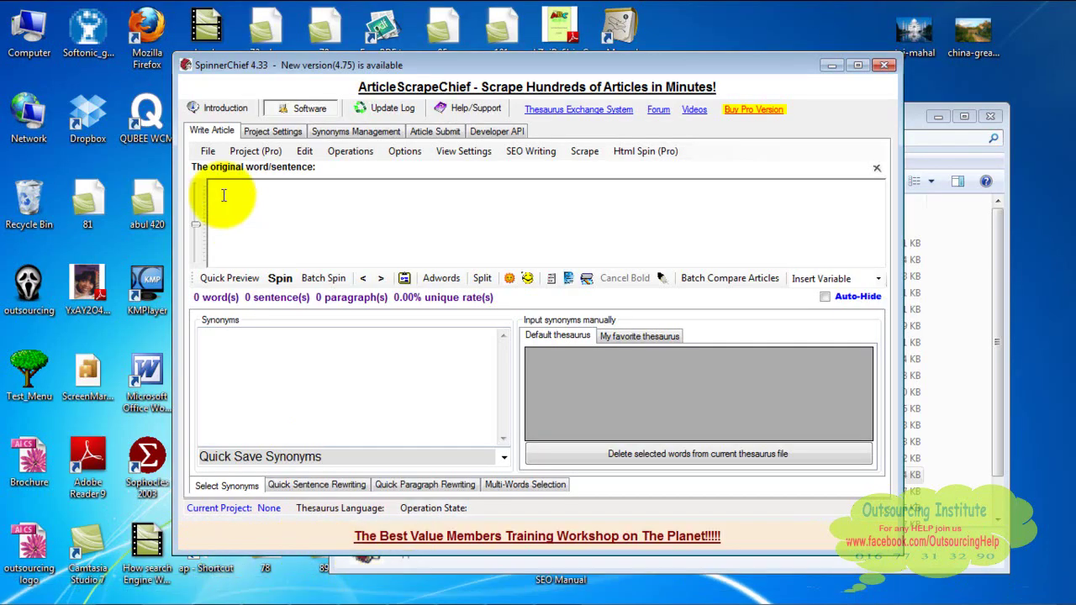
right_click(224, 195)
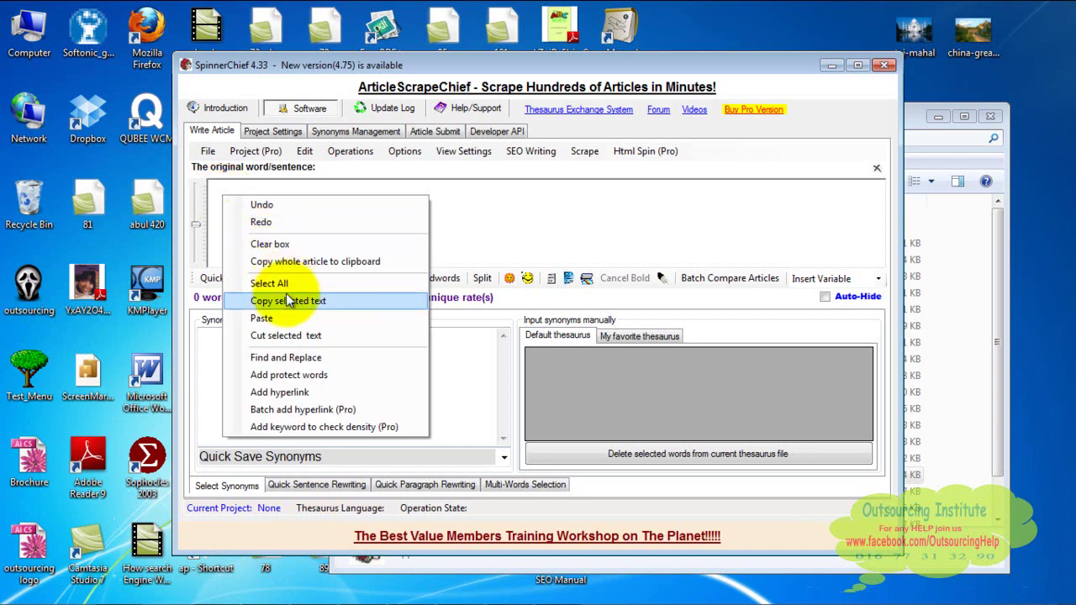
left_click(288, 320)
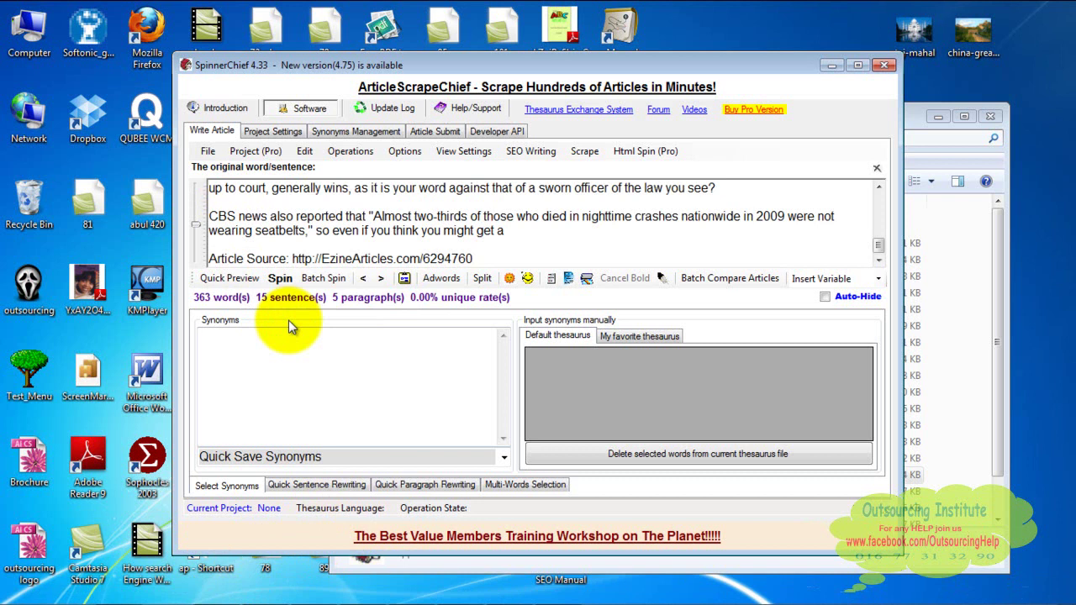
View the source article in Firefox and return to the SpinnerChief article window.
mouse_move(299, 598)
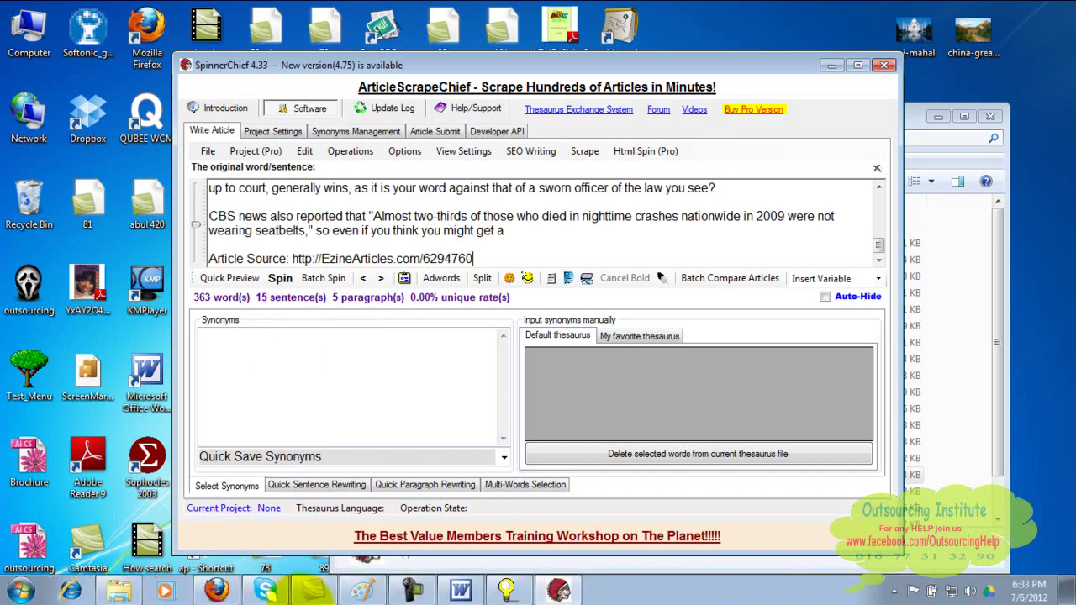
left_click(217, 591)
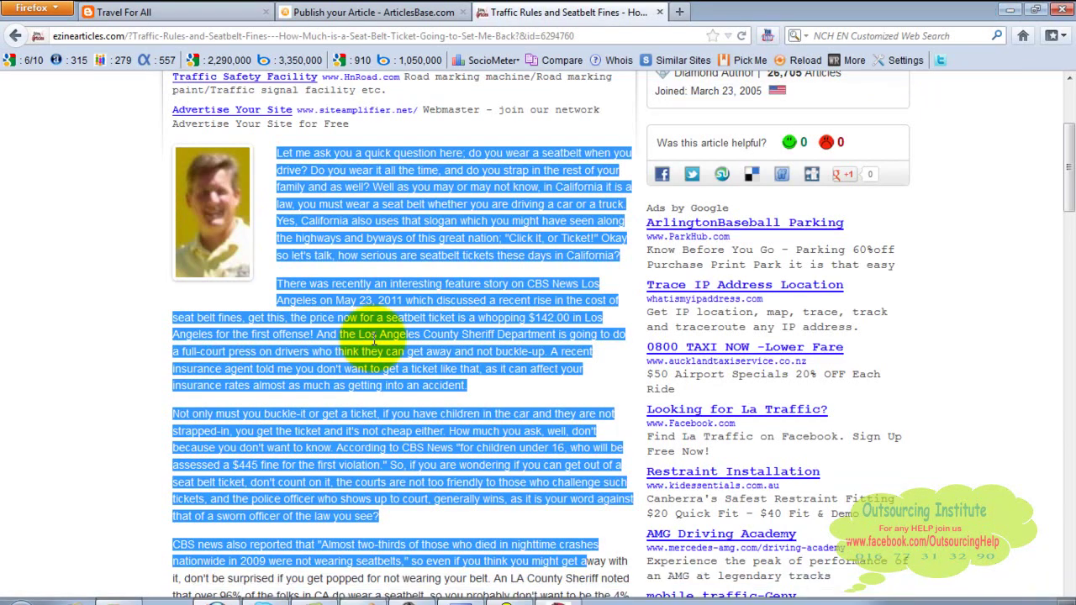
mouse_move(361, 593)
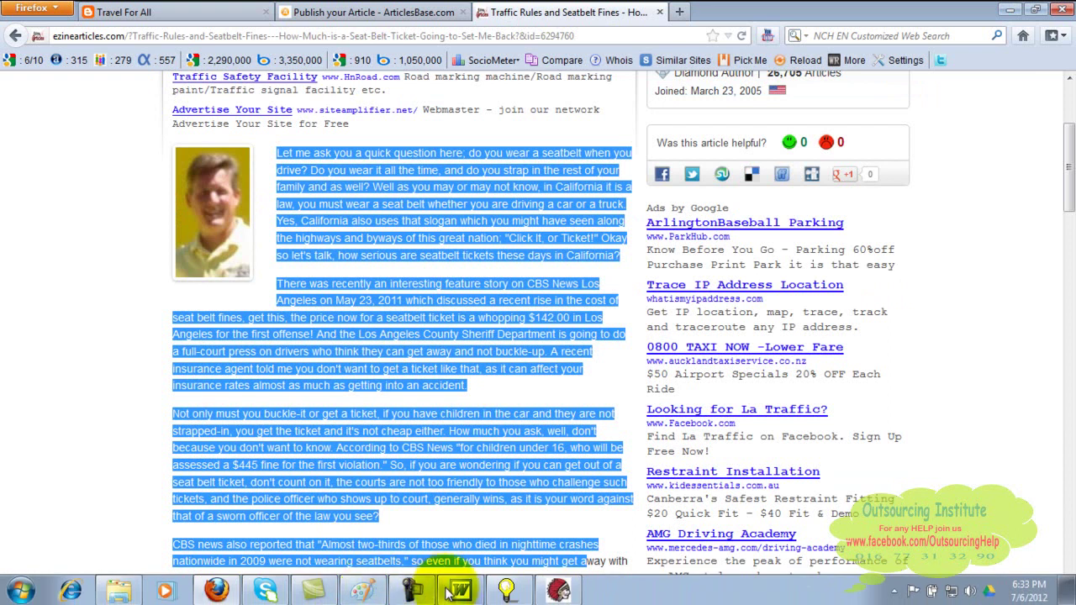
left_click(558, 589)
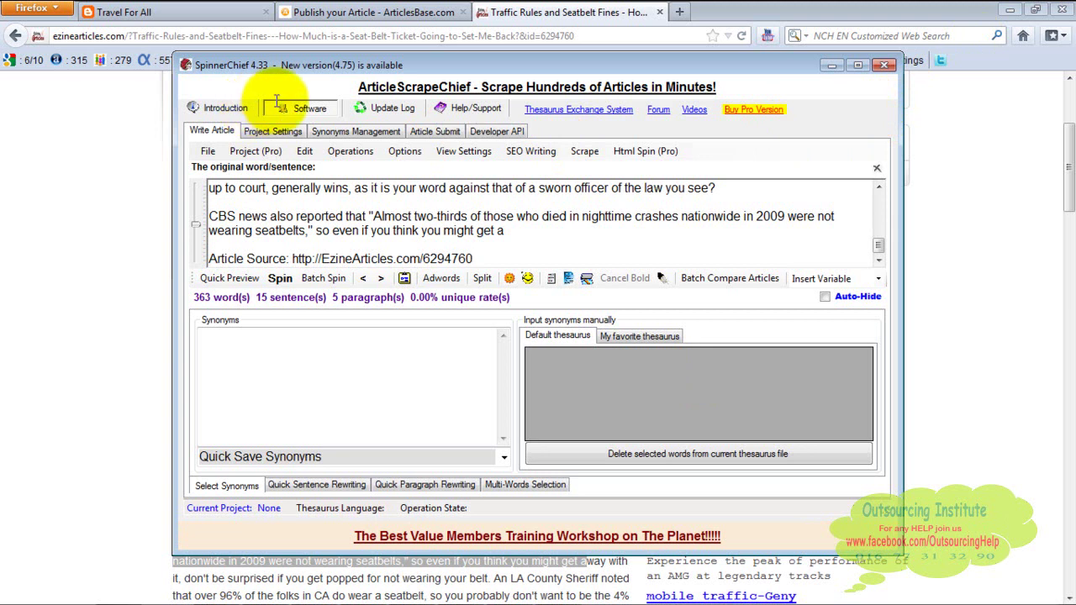
Review the spun versions of "Every mother loves her child." in Articles 1 to 5, 7 and 14.
left_click(217, 106)
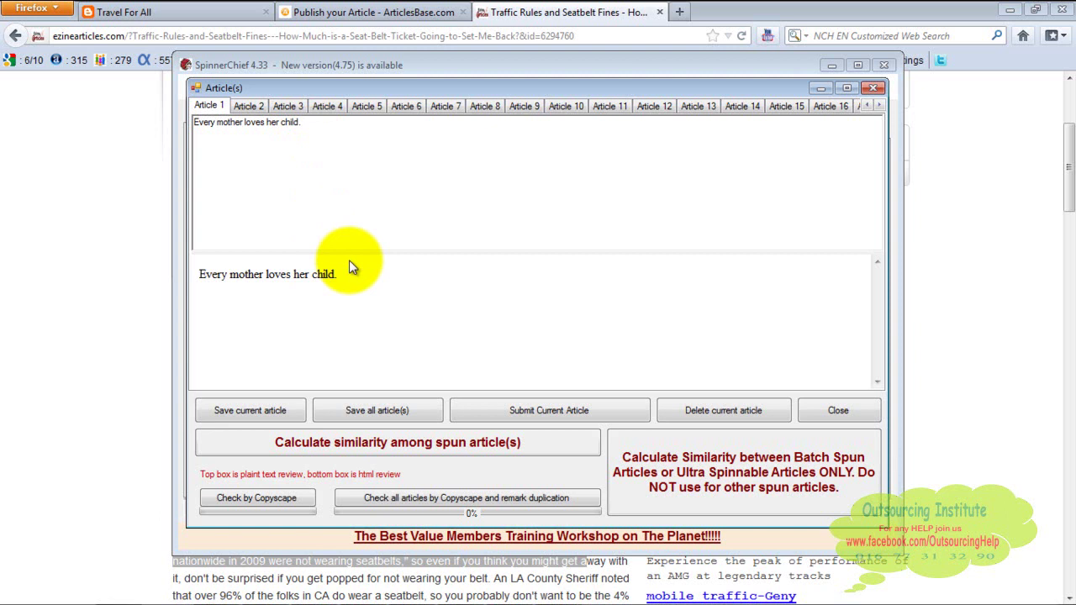
left_click(249, 105)
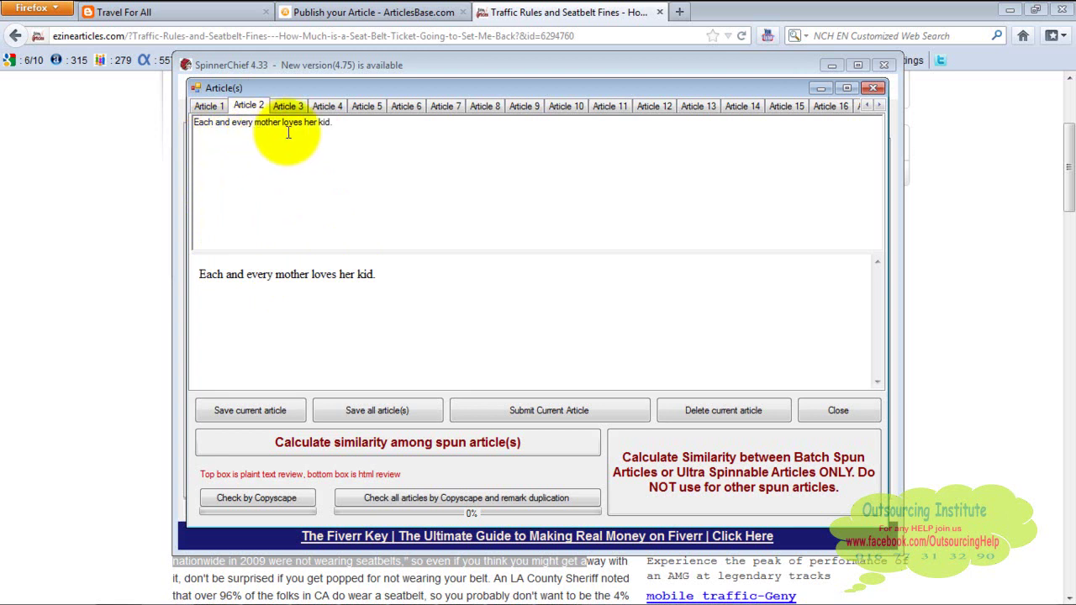
left_click(282, 106)
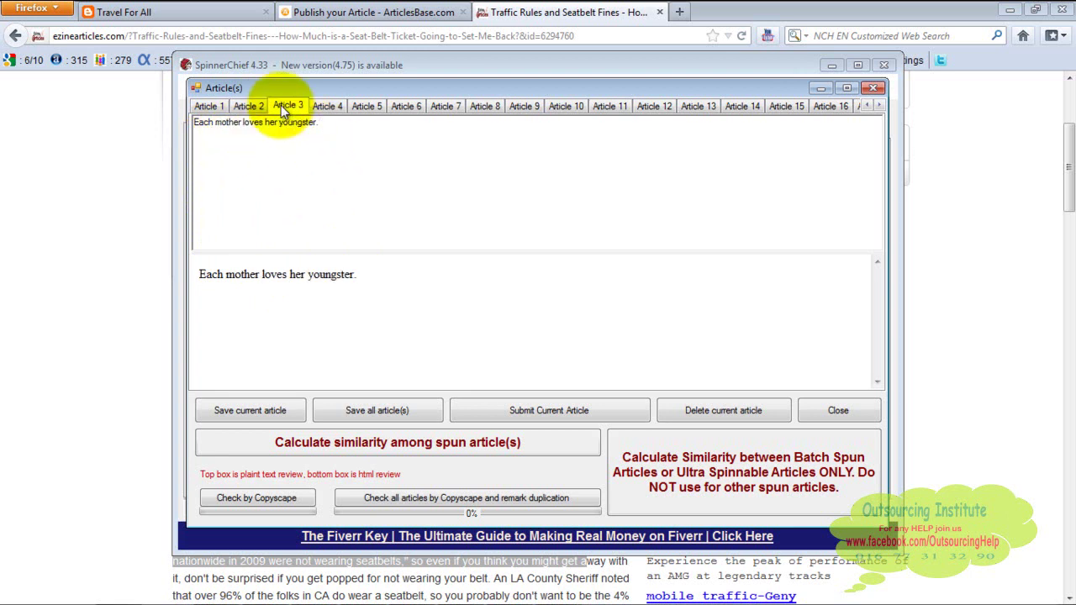
left_click(329, 106)
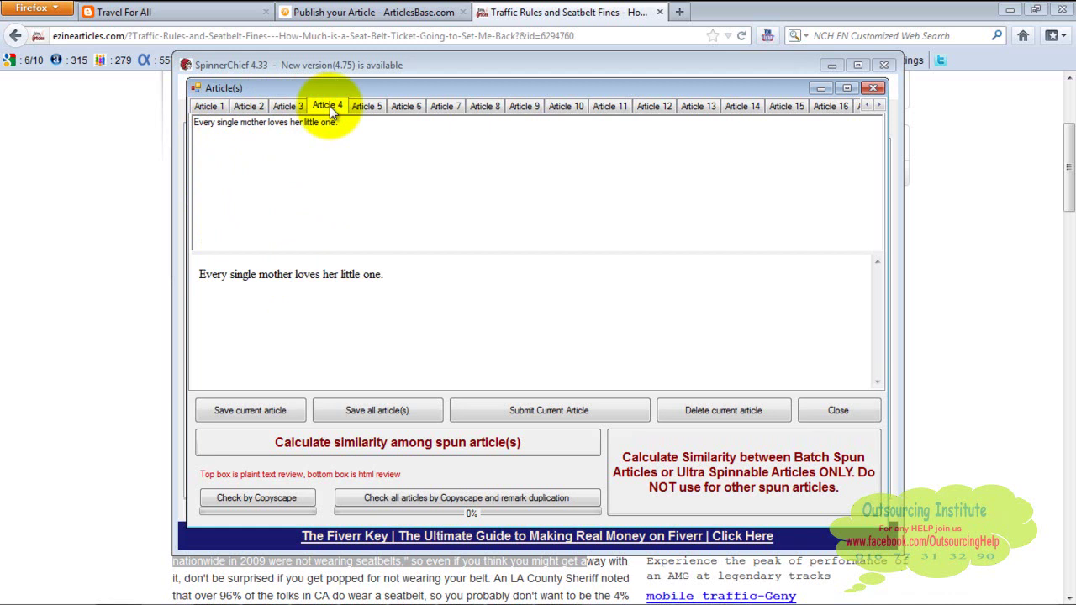
left_click(367, 107)
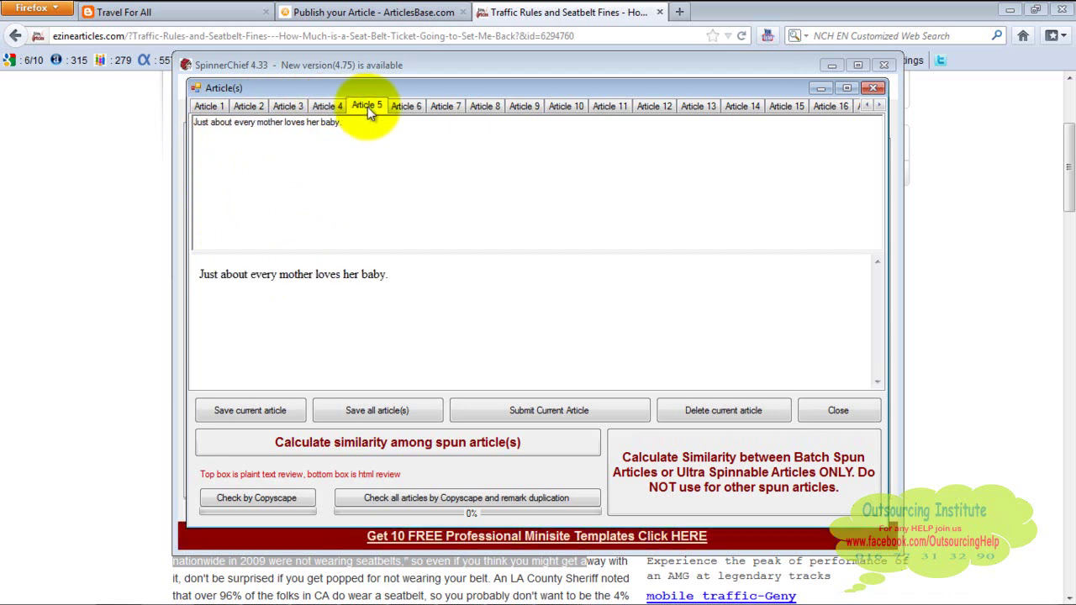
left_click(457, 101)
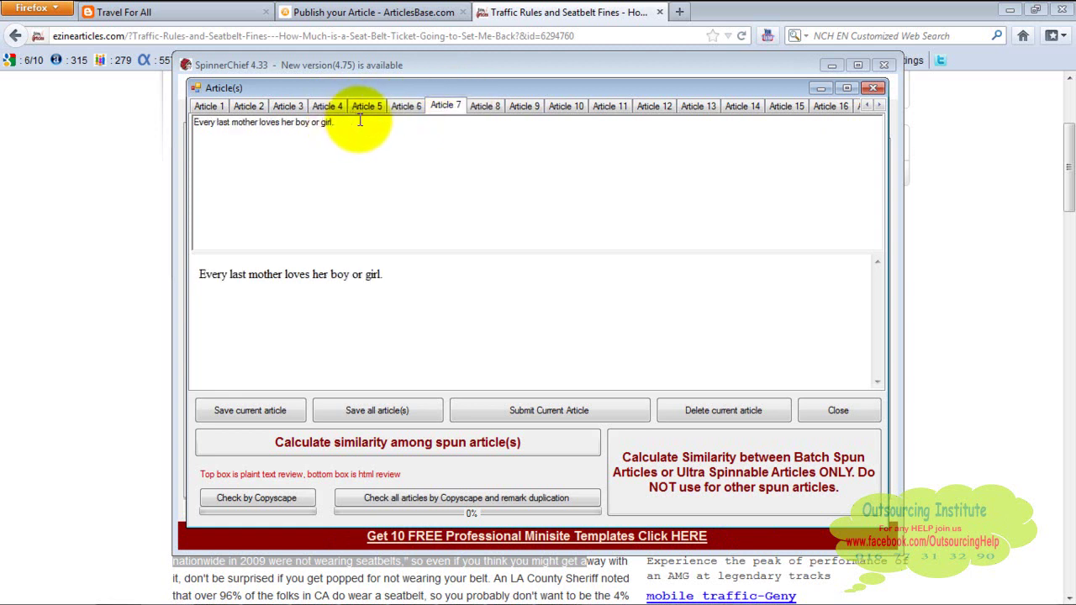
left_click(738, 108)
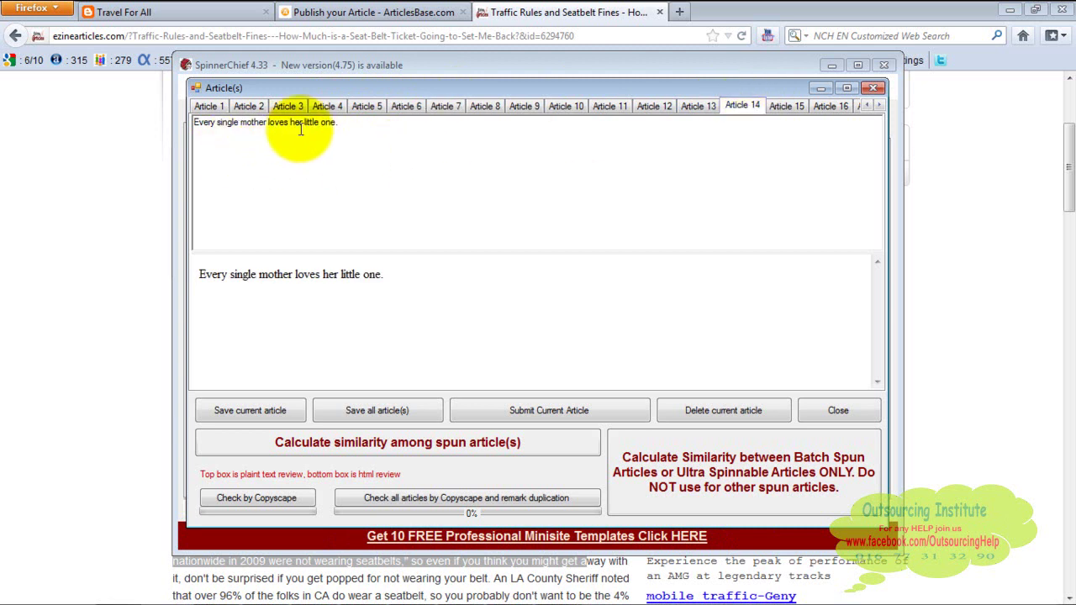
Examine the spun sentences further along the batch in Article 73 and Article 100.
left_click(878, 106)
left_click(878, 107)
left_click(878, 107)
left_click(878, 106)
left_click(878, 106)
left_click(878, 106)
left_click(878, 107)
left_click(878, 107)
left_click(878, 106)
left_click(879, 107)
left_click(878, 107)
left_click(878, 106)
left_click(878, 107)
left_click(878, 107)
left_click(878, 106)
left_click(879, 107)
left_click(879, 107)
left_click(878, 107)
left_click(878, 107)
left_click(878, 107)
left_click(878, 106)
left_click(878, 107)
left_click(878, 107)
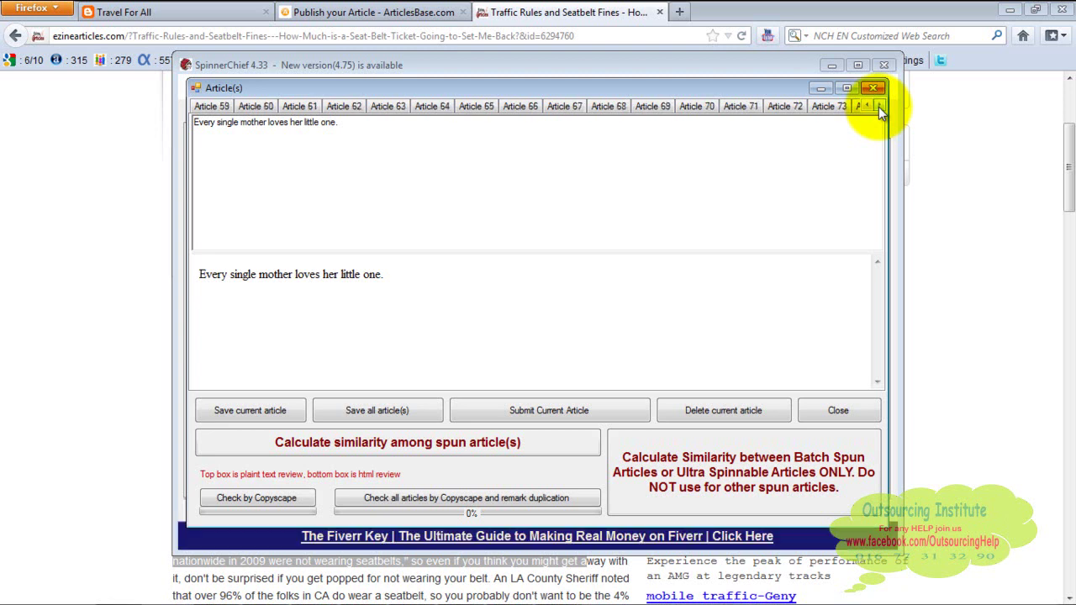
left_click(832, 107)
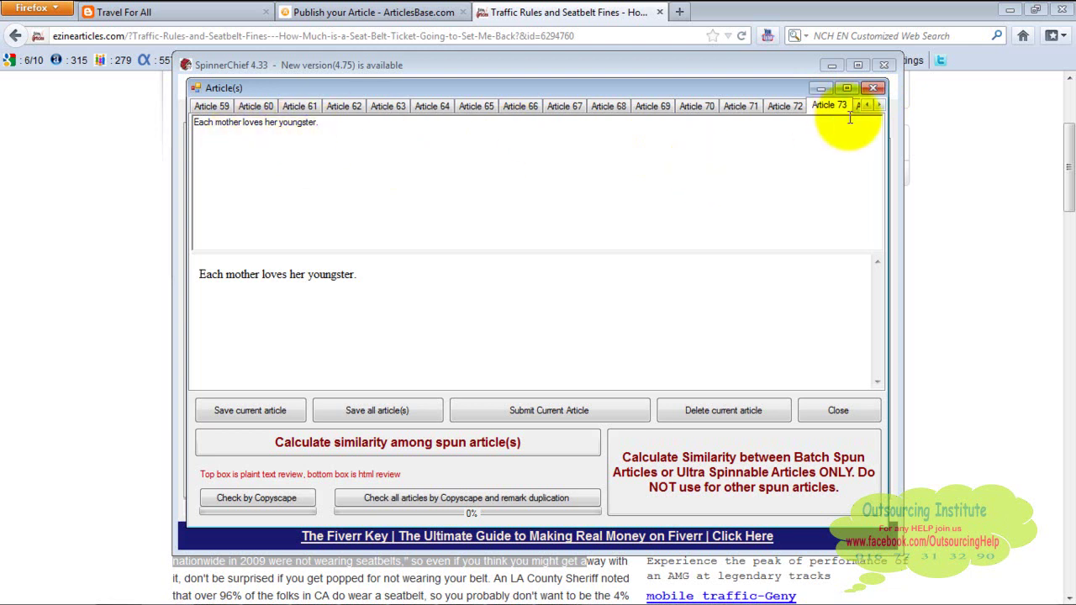
left_click(879, 106)
left_click_drag(878, 107, 879, 106)
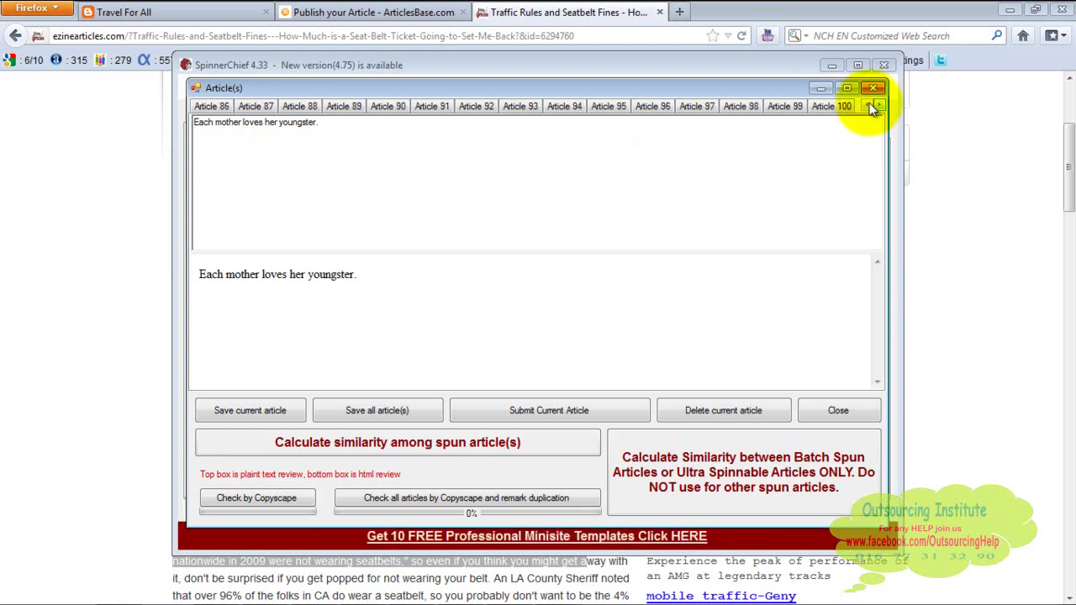
left_click(844, 106)
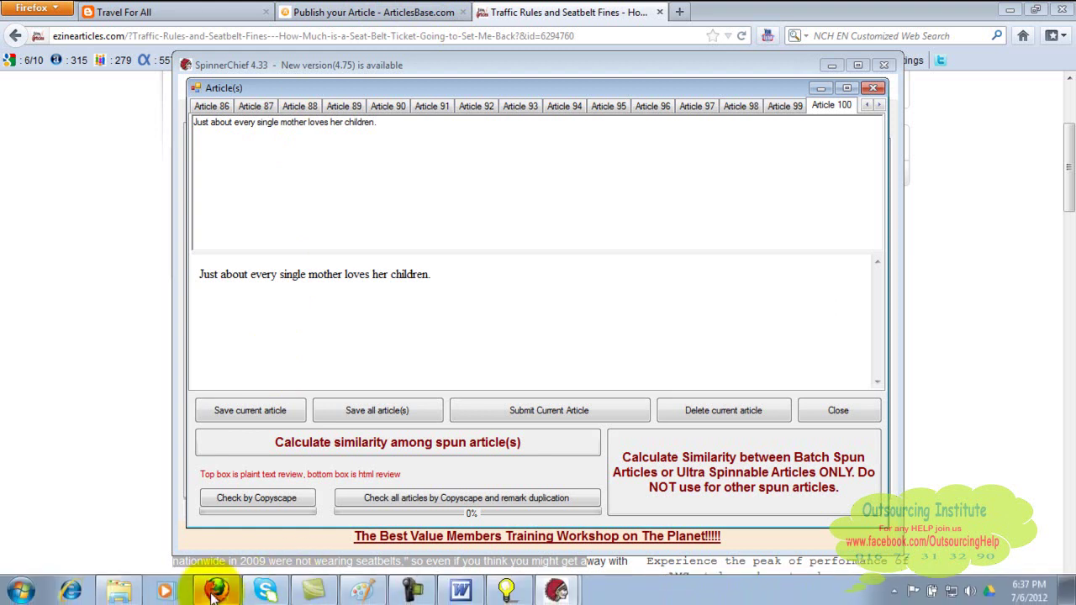
Switch from SpinnerChief to the handwritten article collection and rewriting notes in Paint.
left_click(216, 590)
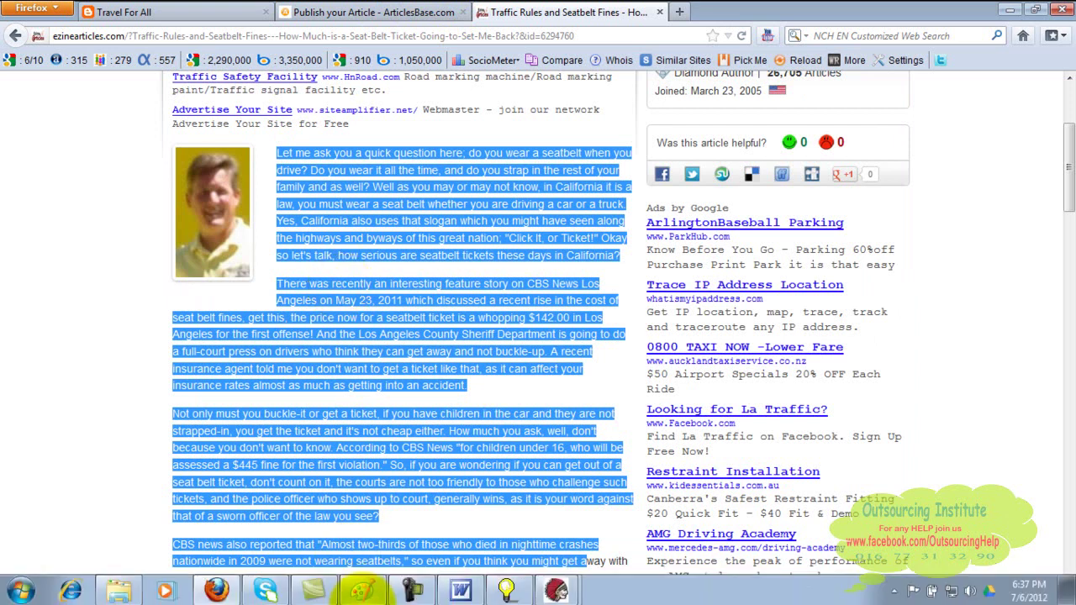
mouse_move(363, 591)
mouse_move(410, 593)
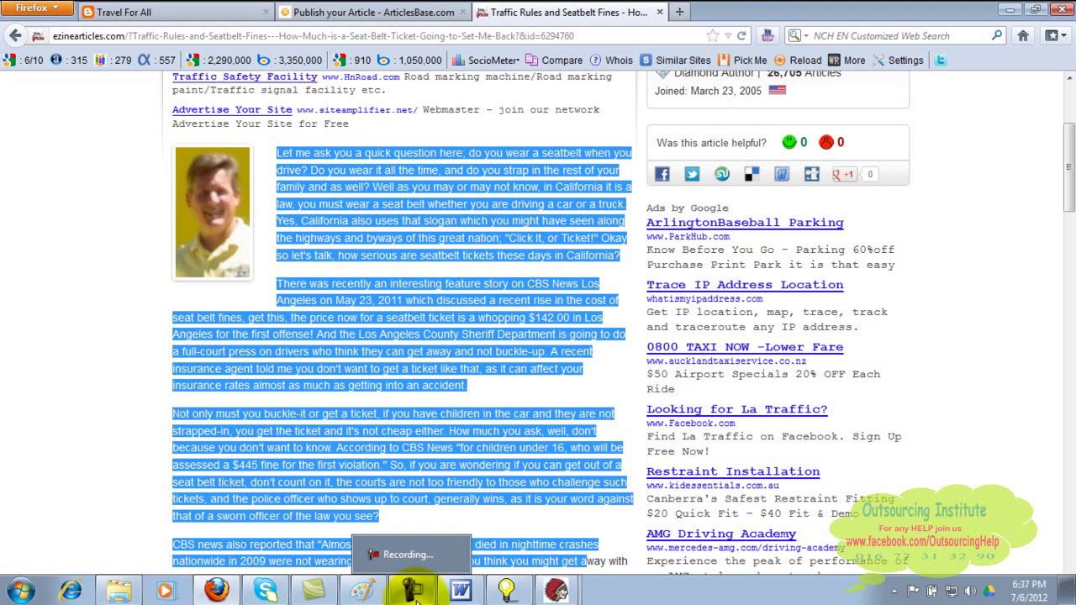
left_click(362, 588)
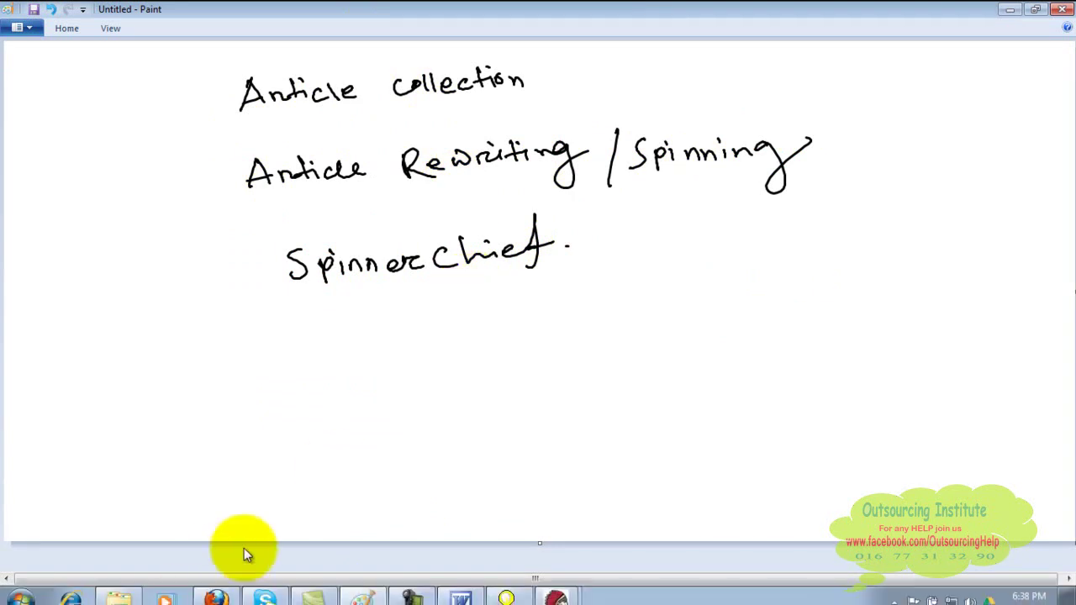
Handwrite the numbers 1 to 4 beside Article collection + Spinning, URL Collection, Posting and Proof Submission in the off-page SEO notes.
mouse_move(267, 590)
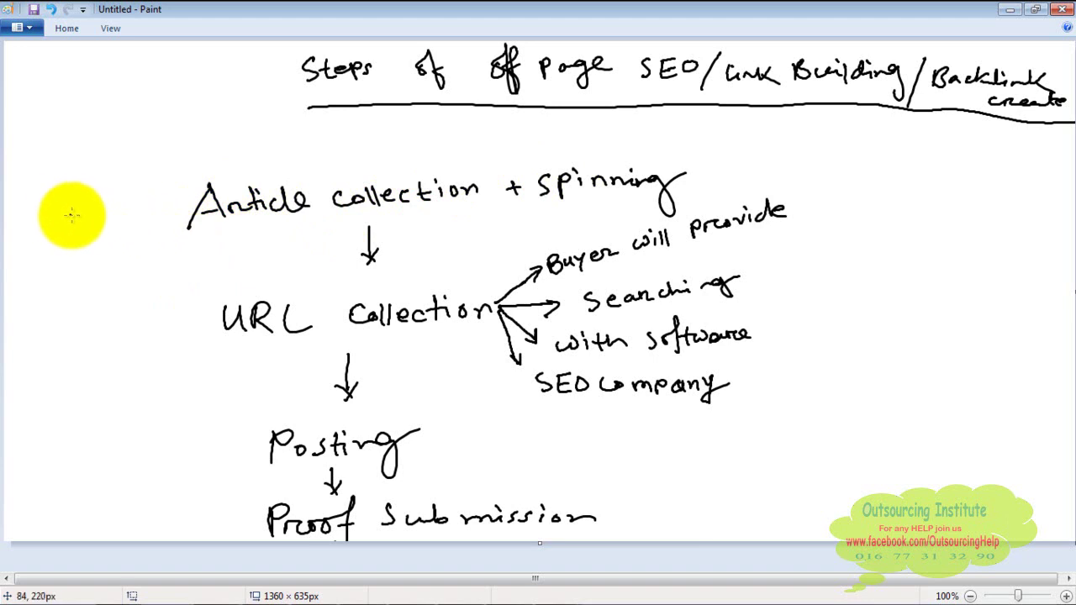
left_click_drag(78, 215, 90, 222)
left_click(104, 222)
left_click_drag(106, 319, 121, 332)
left_click(136, 324)
left_click_drag(140, 430, 150, 457)
left_click(173, 446)
mouse_move(160, 499)
left_mouse_down()
mouse_move(151, 514)
mouse_move(168, 514)
left_mouse_up()
left_click_drag(164, 501, 165, 526)
left_click(181, 514)
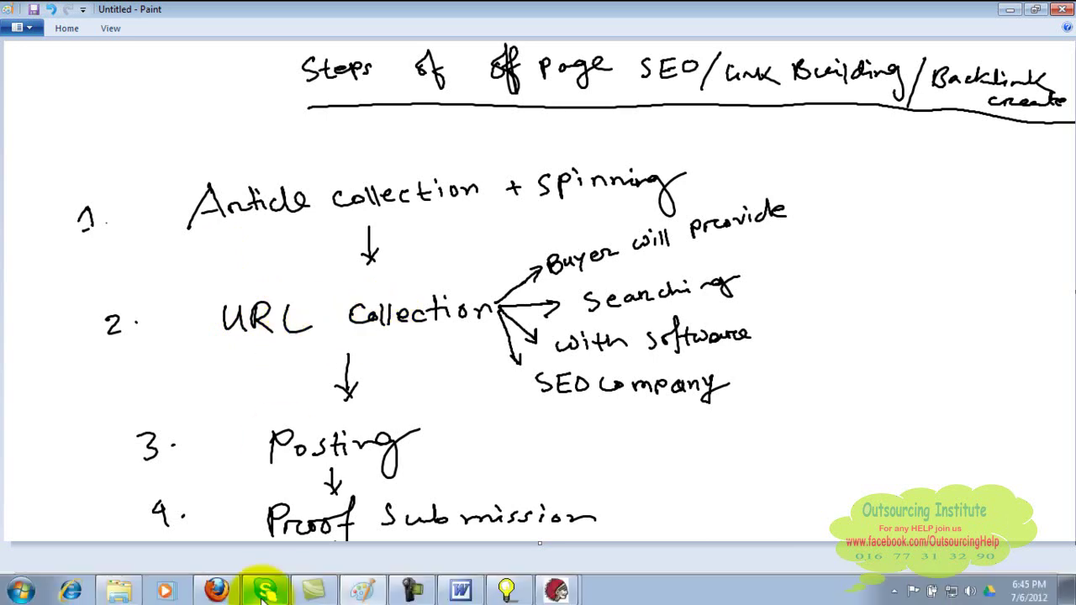
Switch to Firefox and view the ArticlesBase article publishing form from its beginning.
left_click(221, 591)
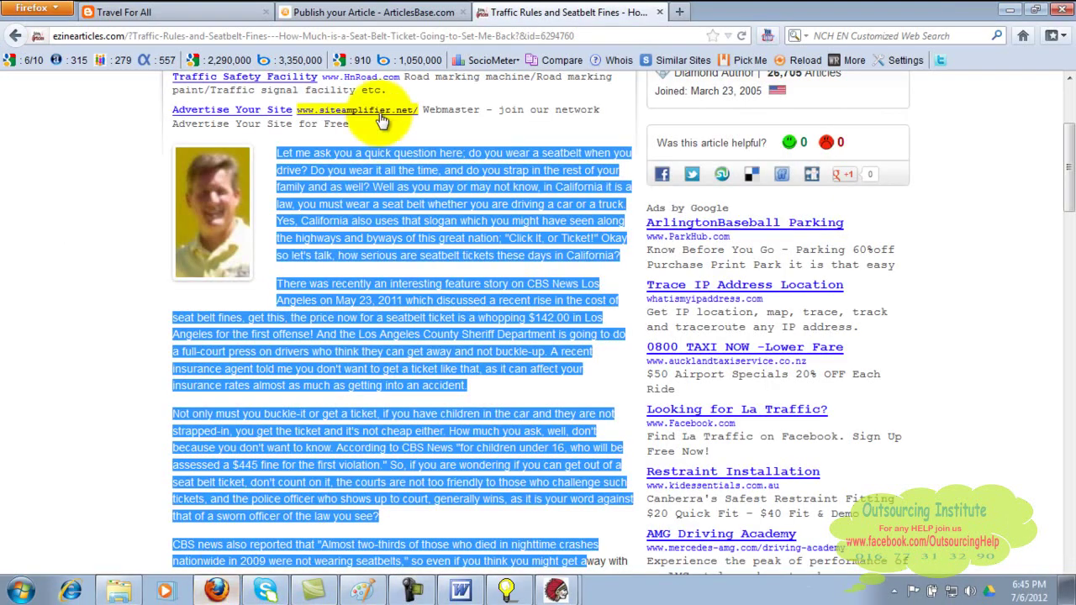
left_click(395, 10)
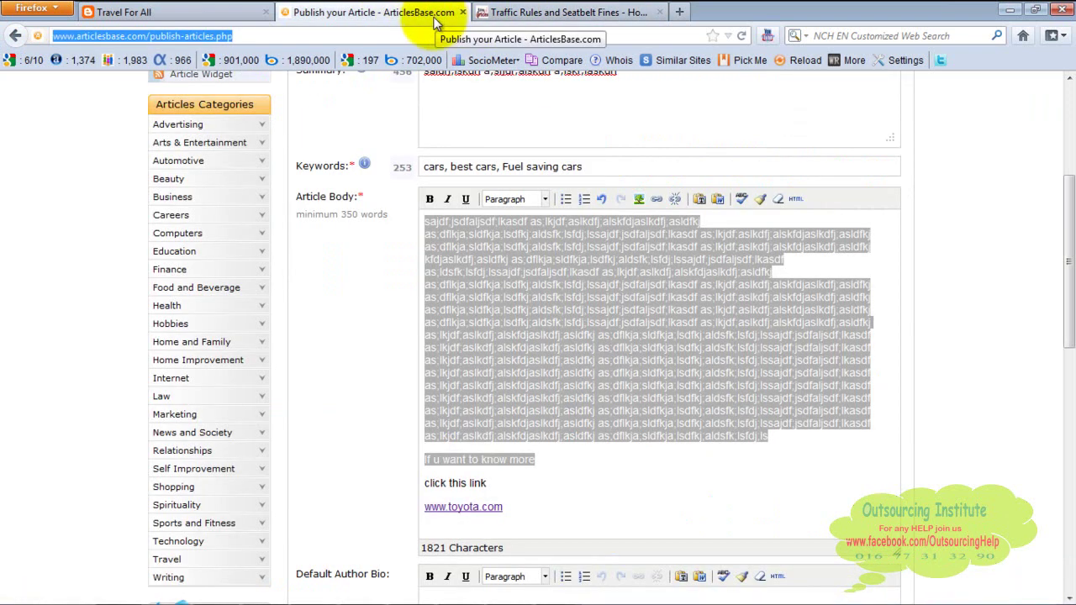
left_click(1071, 108)
left_click(679, 12)
type("www.soem")
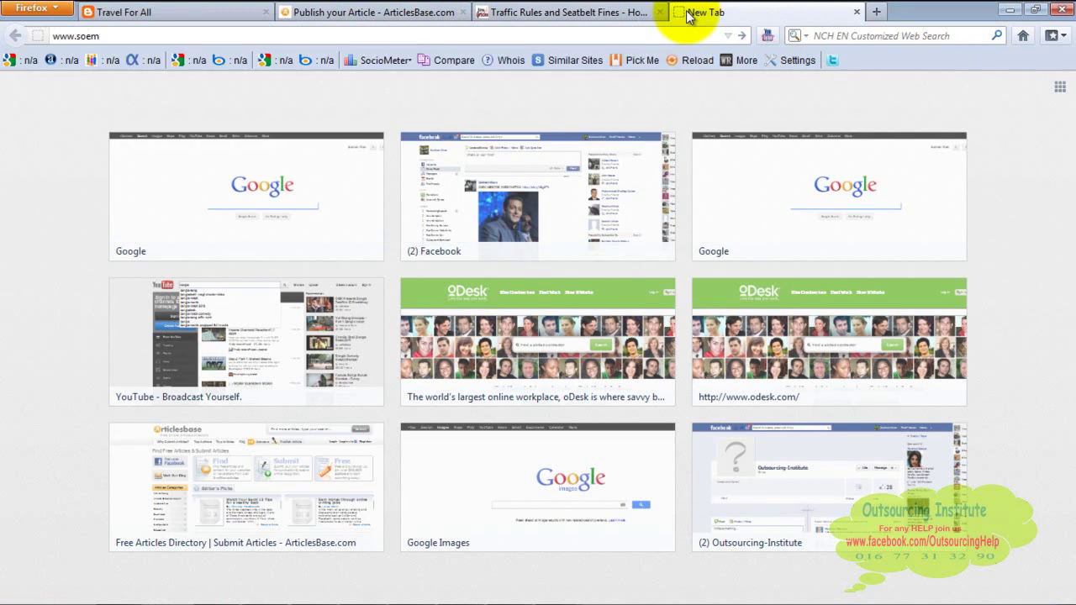
key("BackSpace")
key("BackSpace")
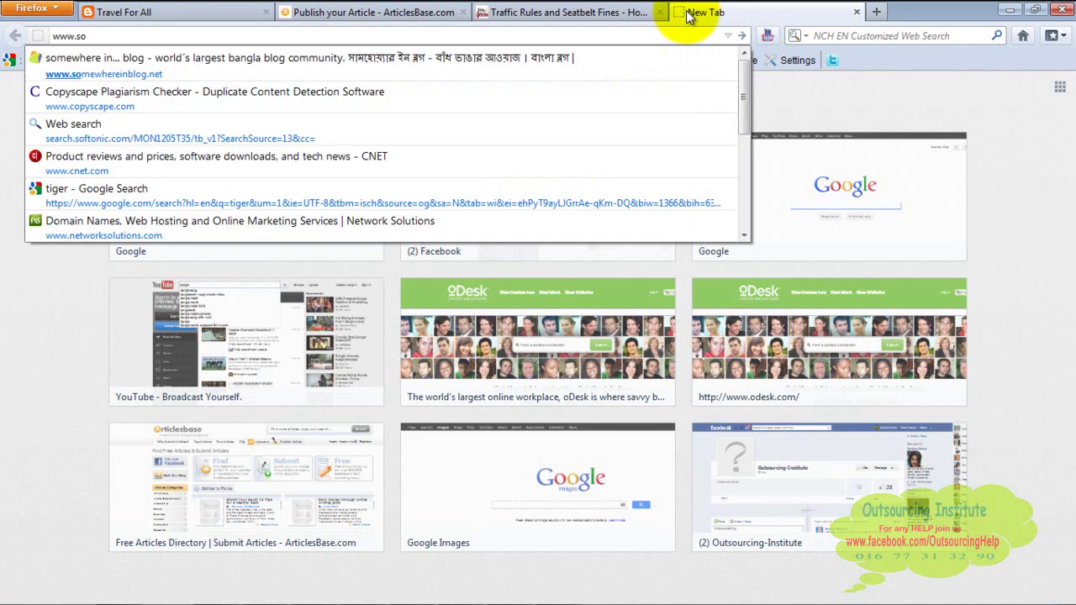
left_click(579, 52)
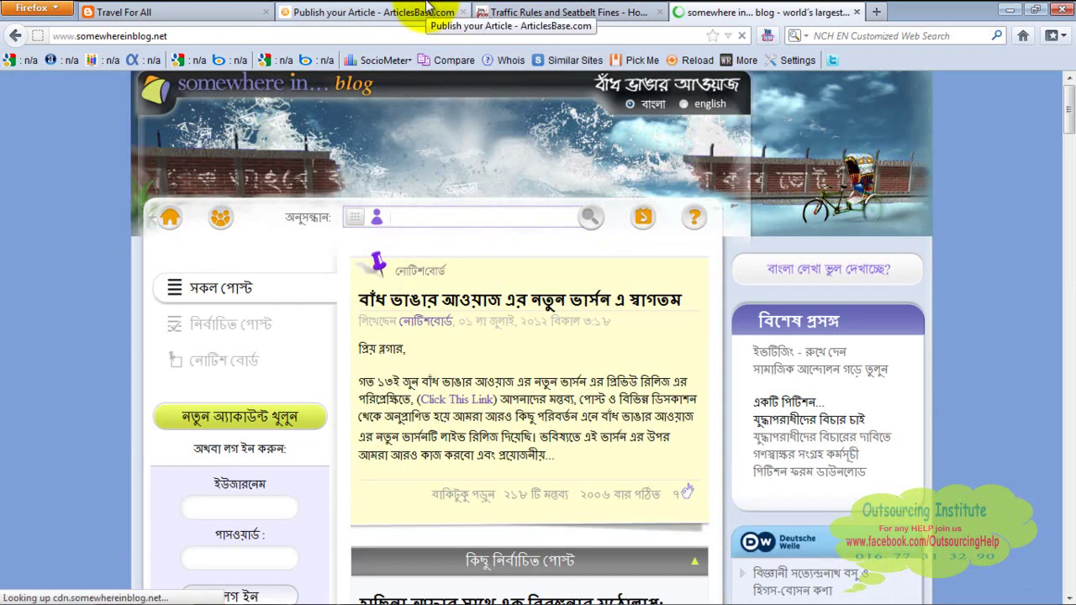
Compare the ArticlesBase publishing page with the somewhere in blog site and select the blog's web address.
left_click(426, 10)
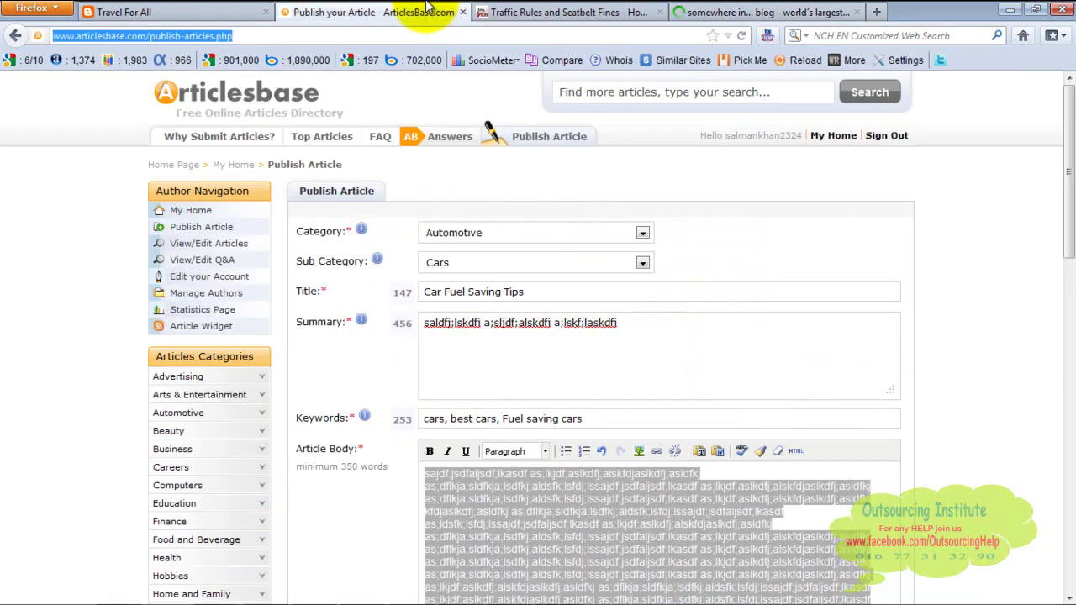
left_click(742, 11)
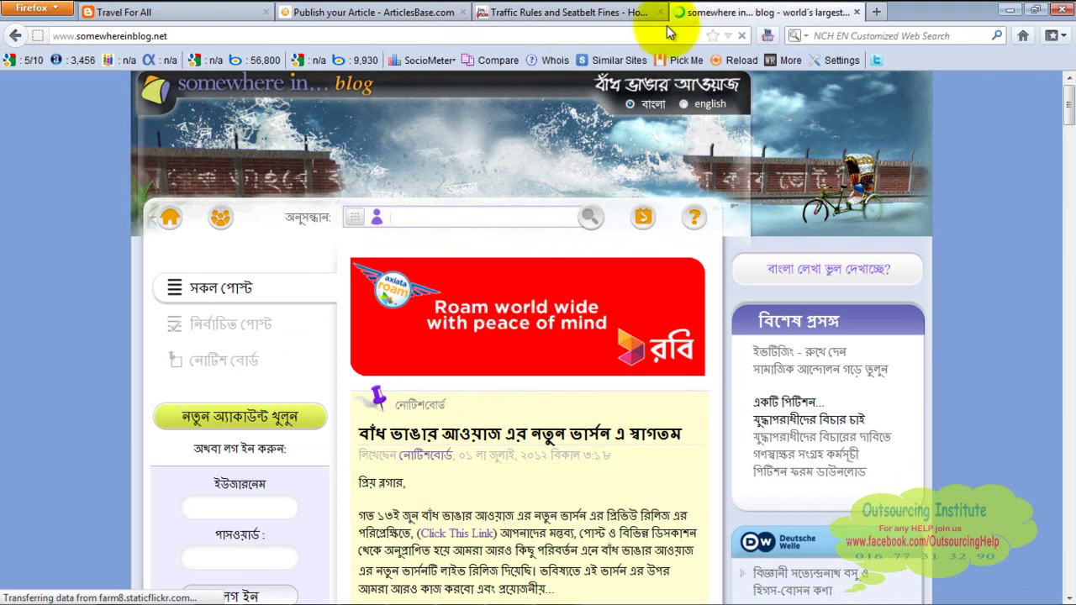
left_click(154, 36)
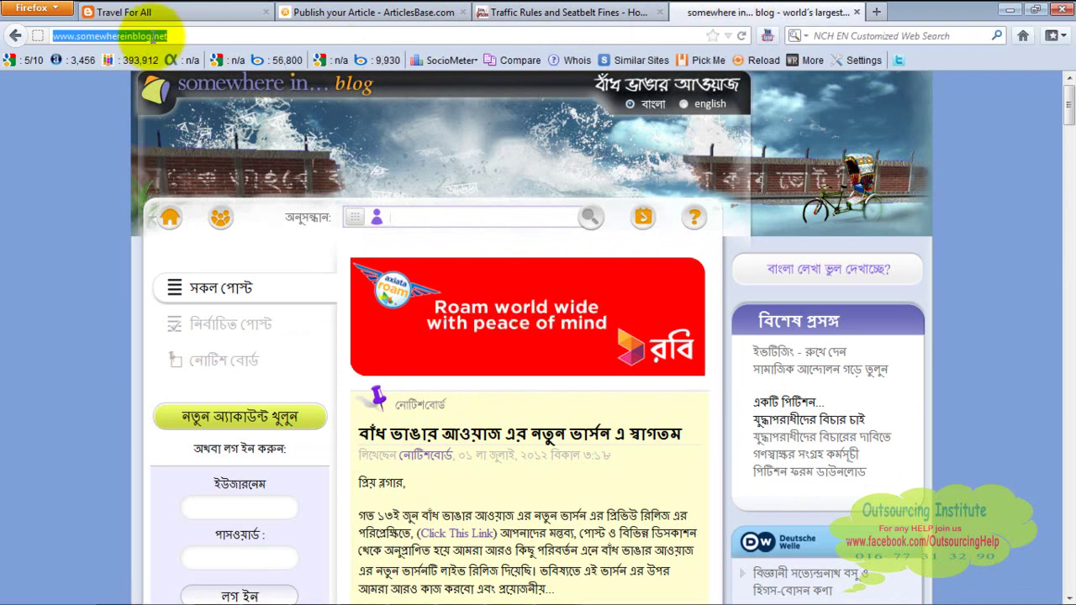
Return to the ArticlesBase article publishing page and select its web address.
left_click(347, 15)
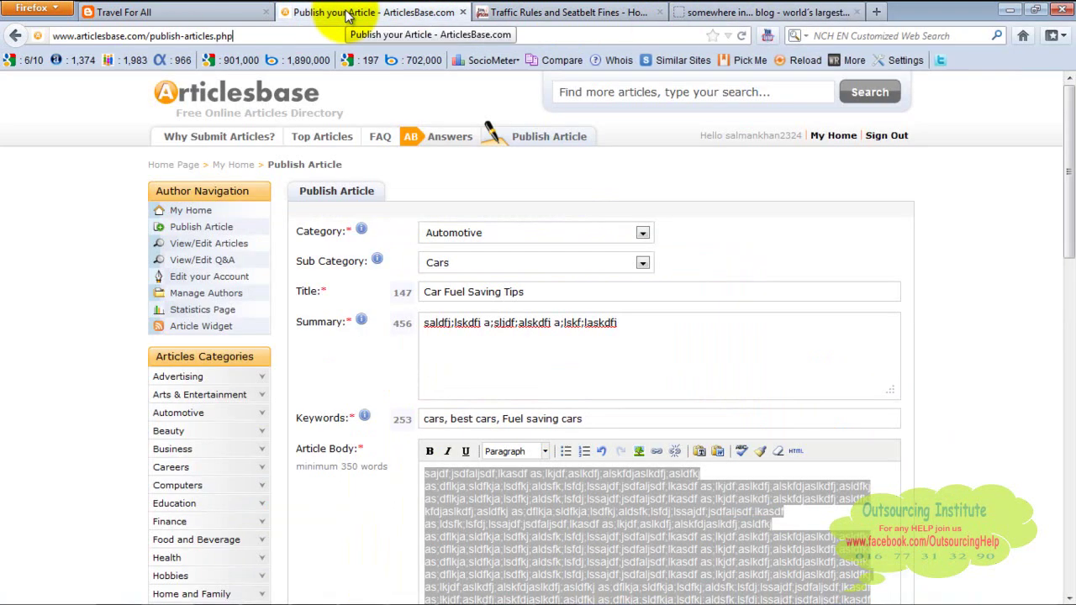
left_click(191, 33)
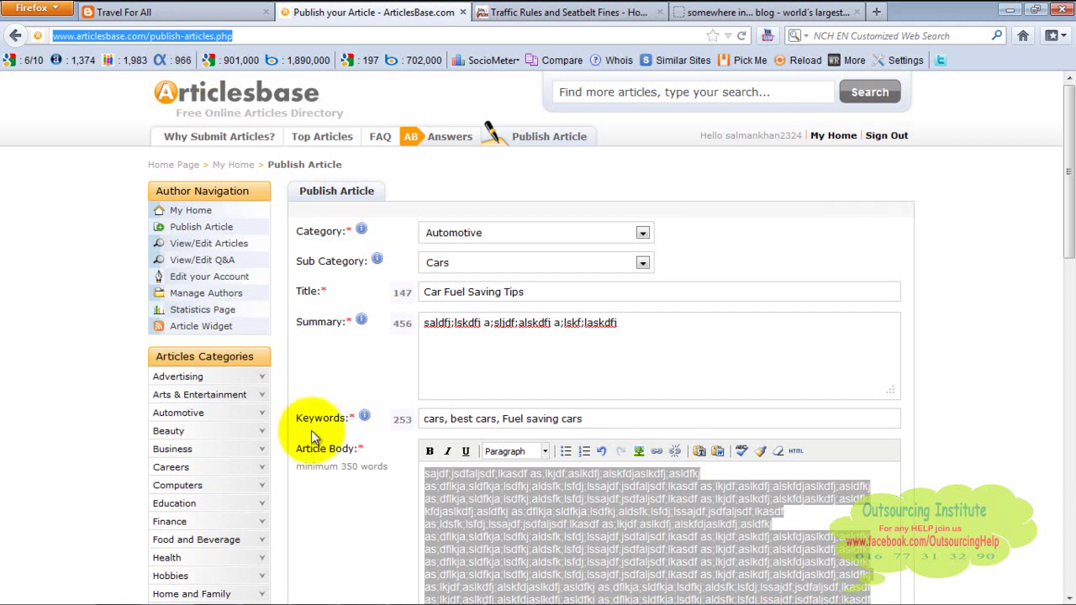
Open the Forum List workbook from the Google Drive folder and browse the forum URLs on its Forum List sheet.
mouse_move(313, 591)
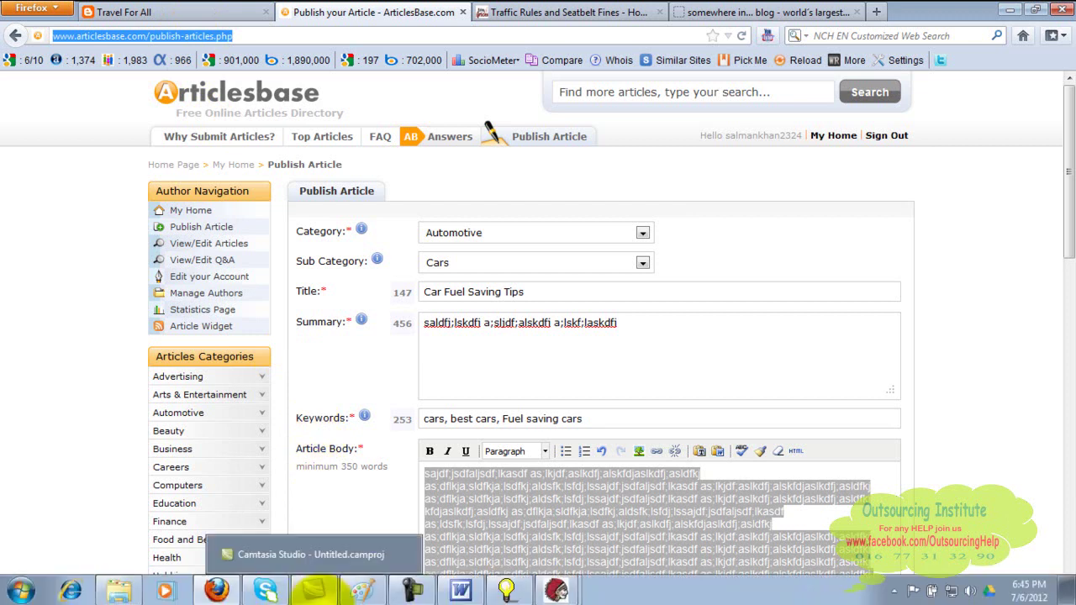
left_click(370, 593)
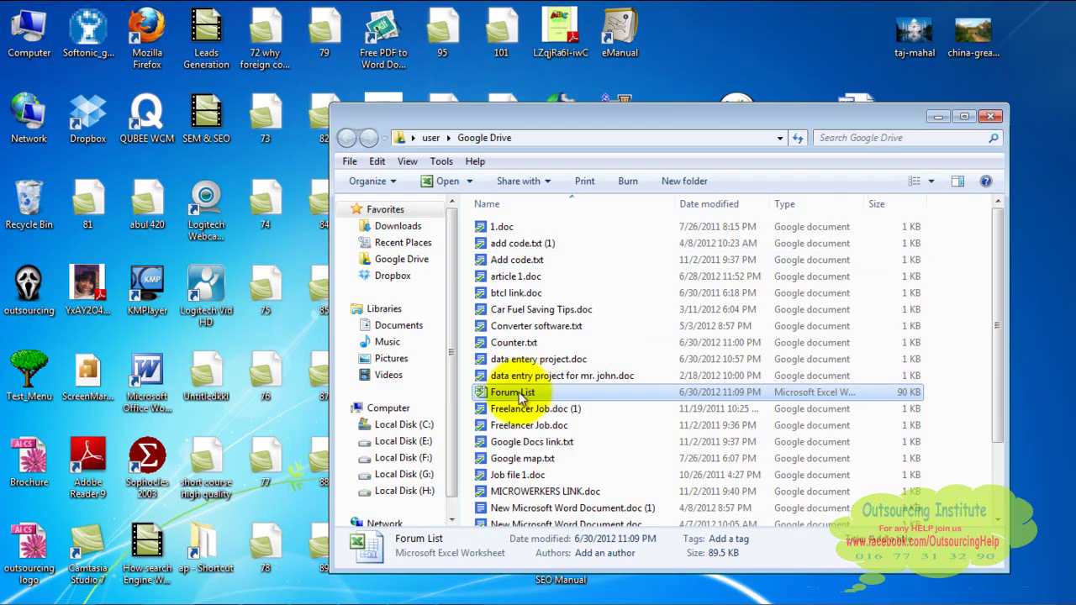
double_click(518, 394)
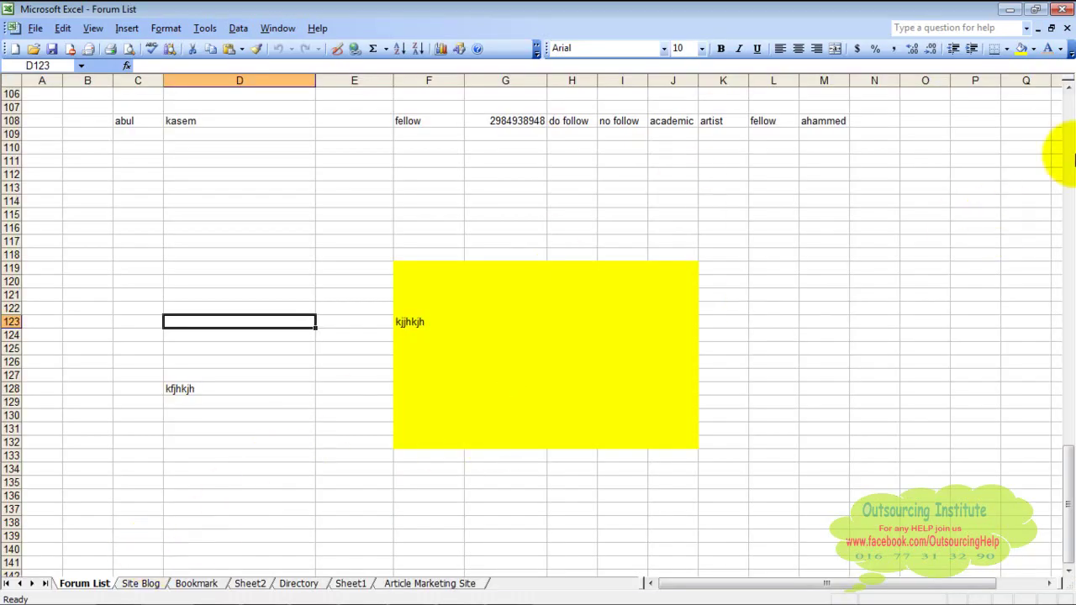
scroll(1069, 127, "up", 20)
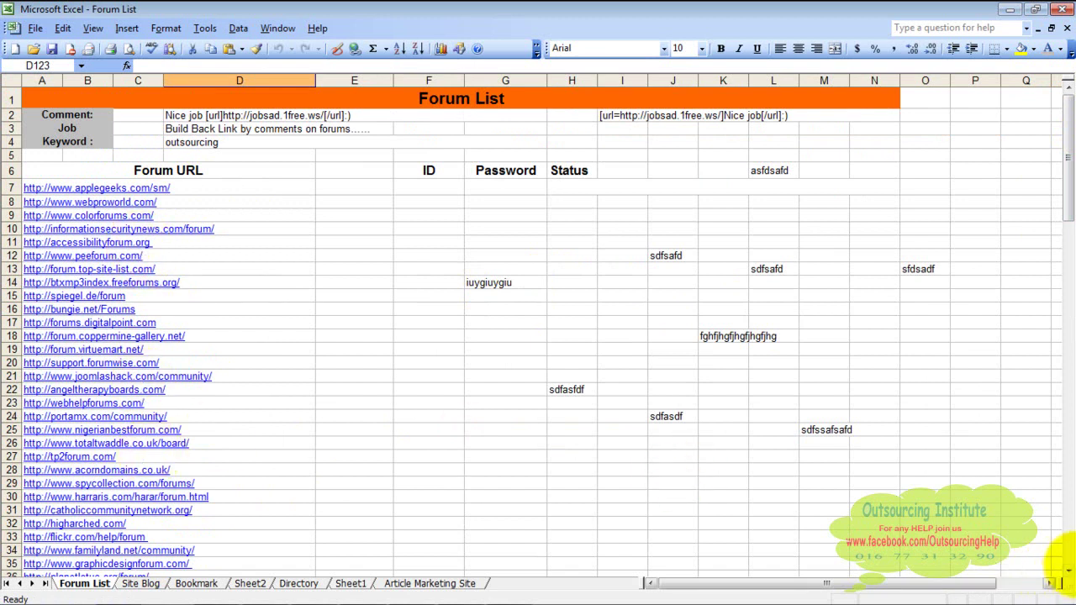
left_click(1068, 571)
left_click_drag(1068, 571, 1068, 571)
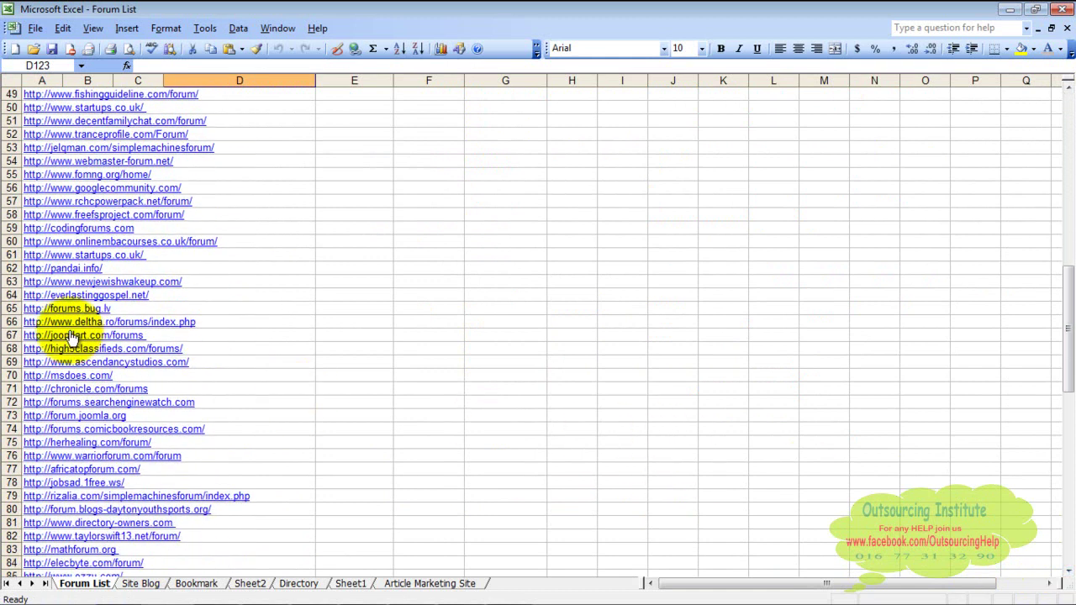
Look through the Site Blog, Bookmark, Directory and Article Marketing Site sheets, and minimize the workbook.
left_click(141, 584)
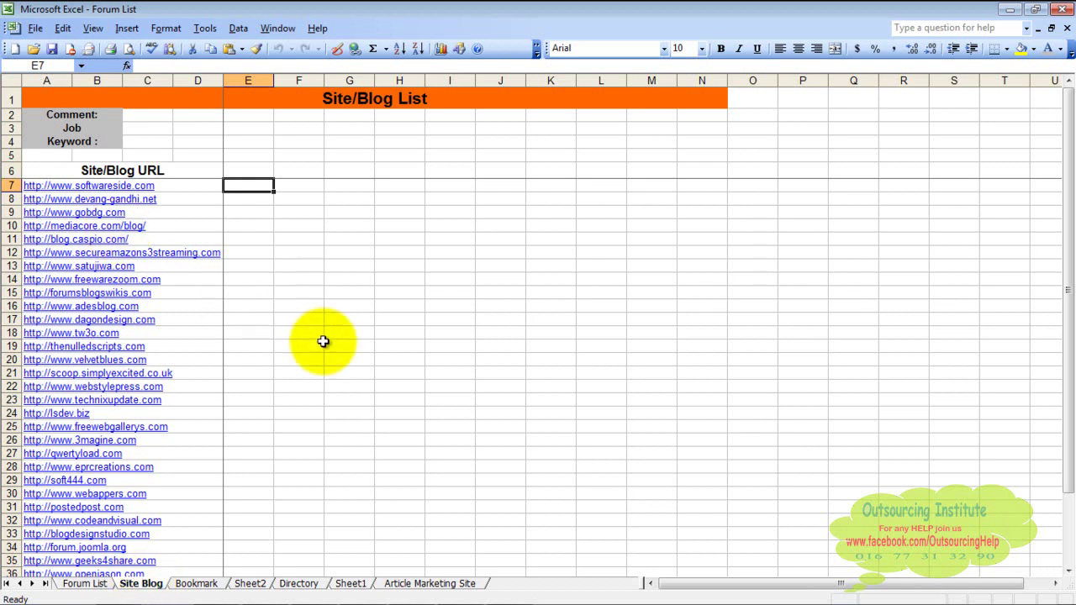
left_click(196, 582)
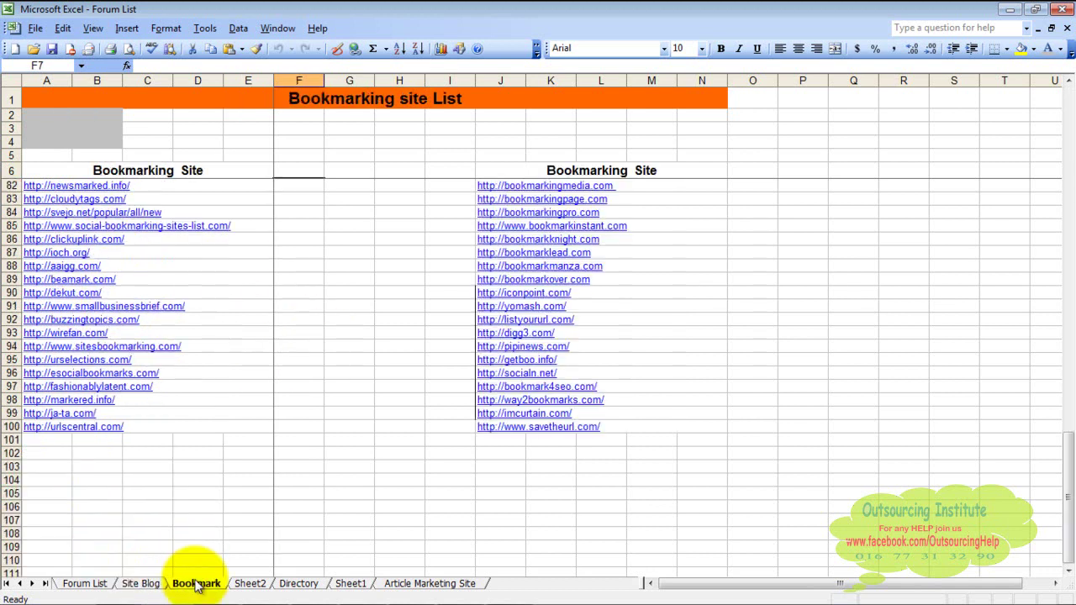
left_click(289, 584)
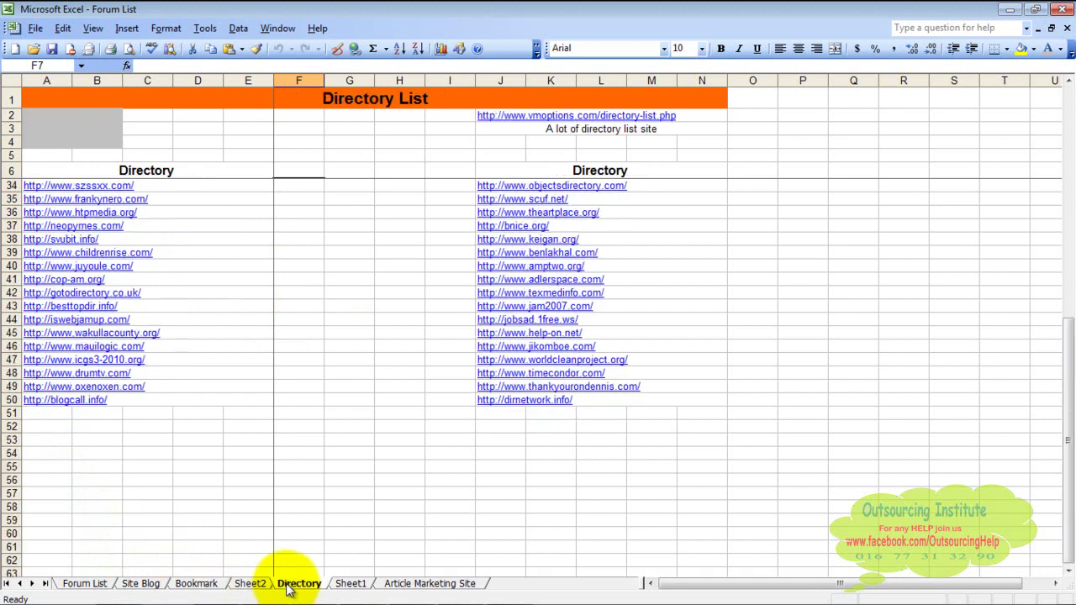
left_click(427, 584)
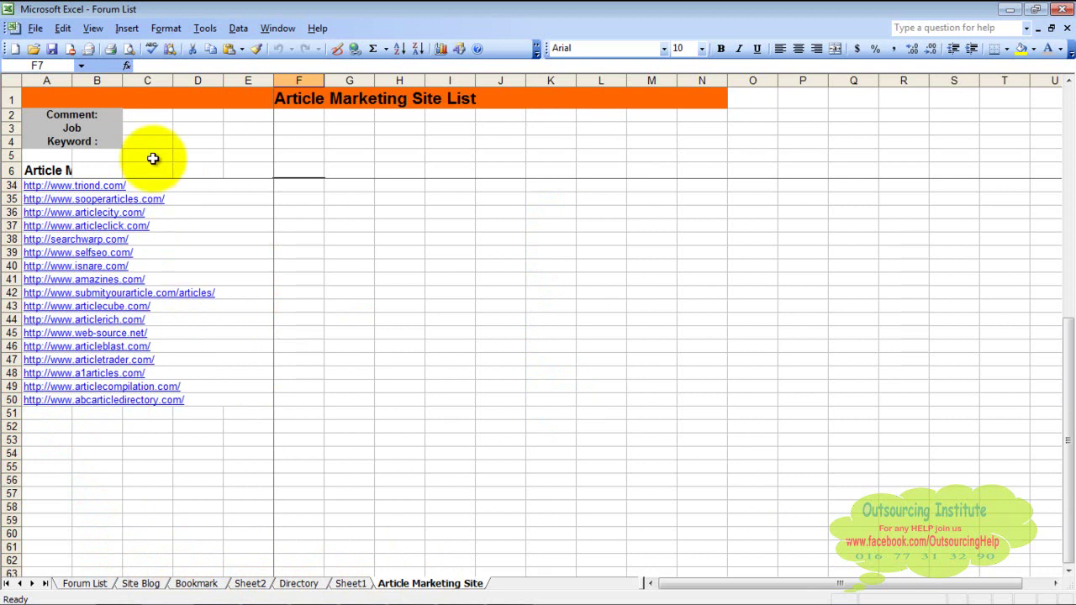
left_click(1007, 10)
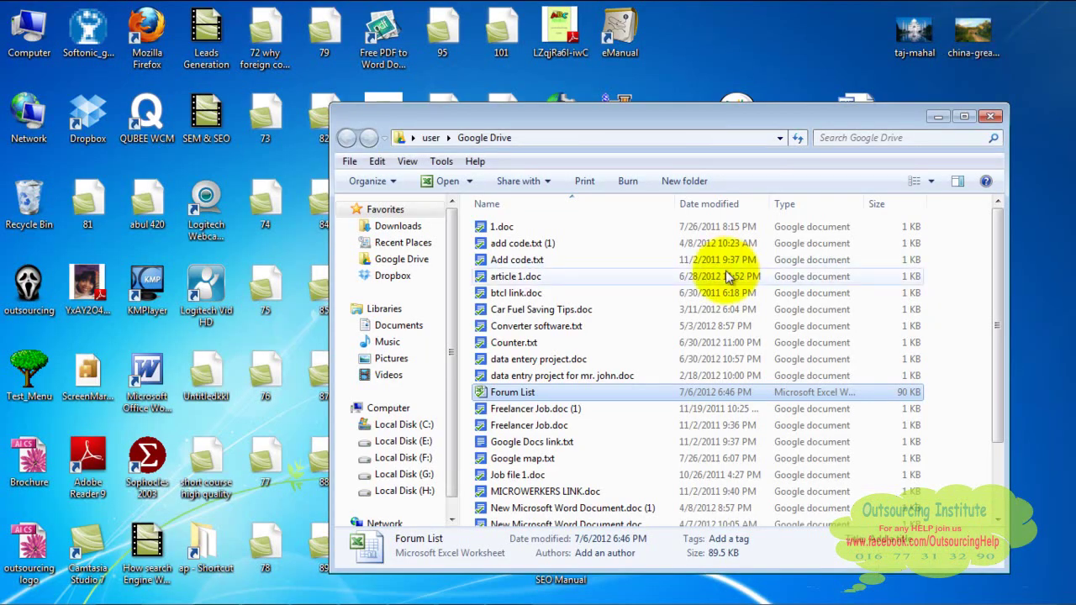
left_click(220, 592)
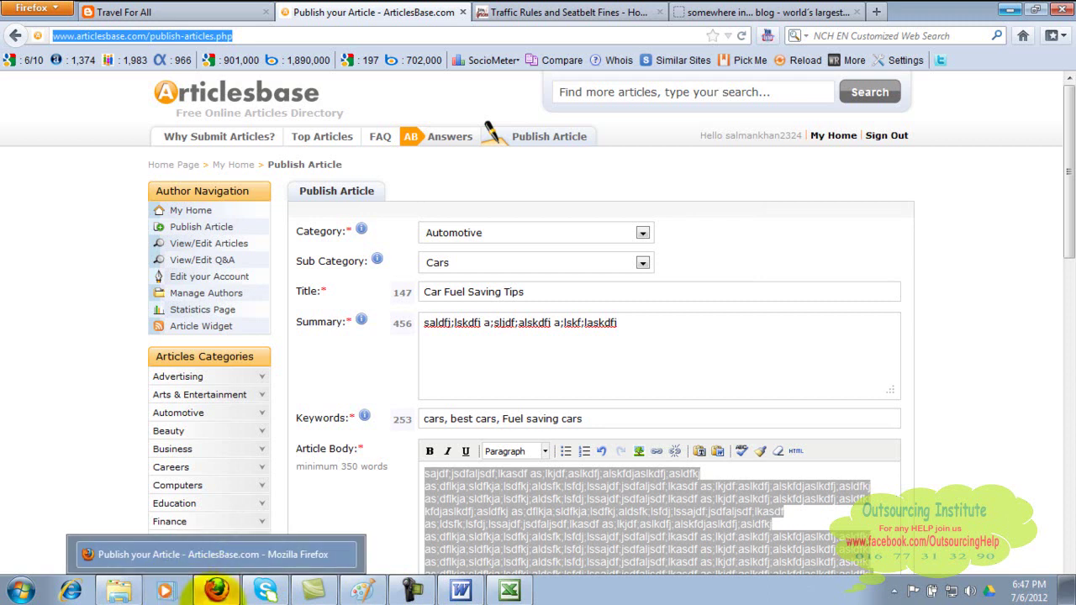
mouse_move(365, 591)
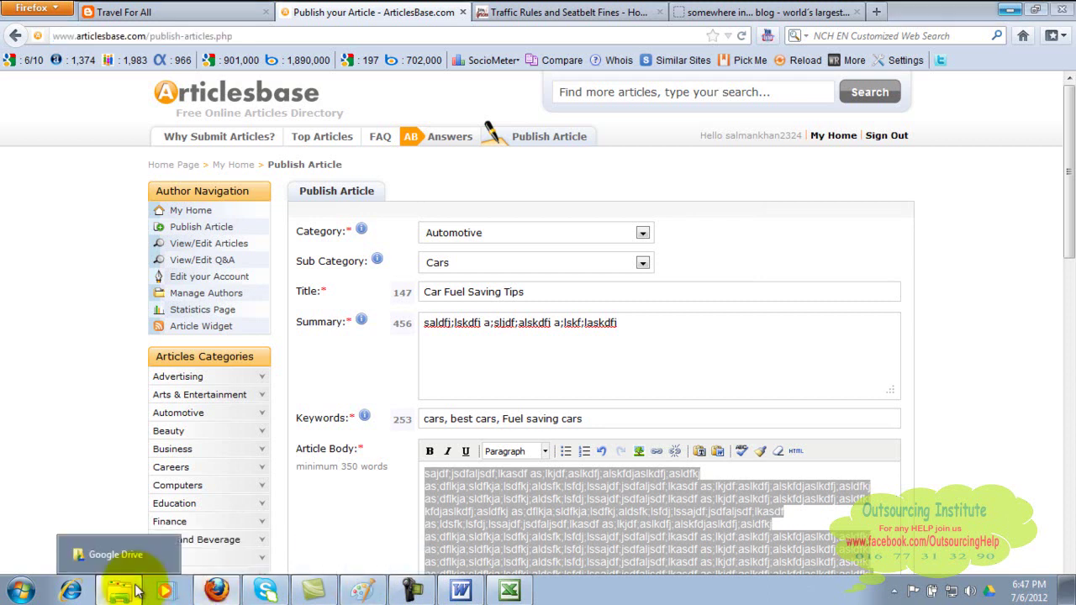
left_click(119, 591)
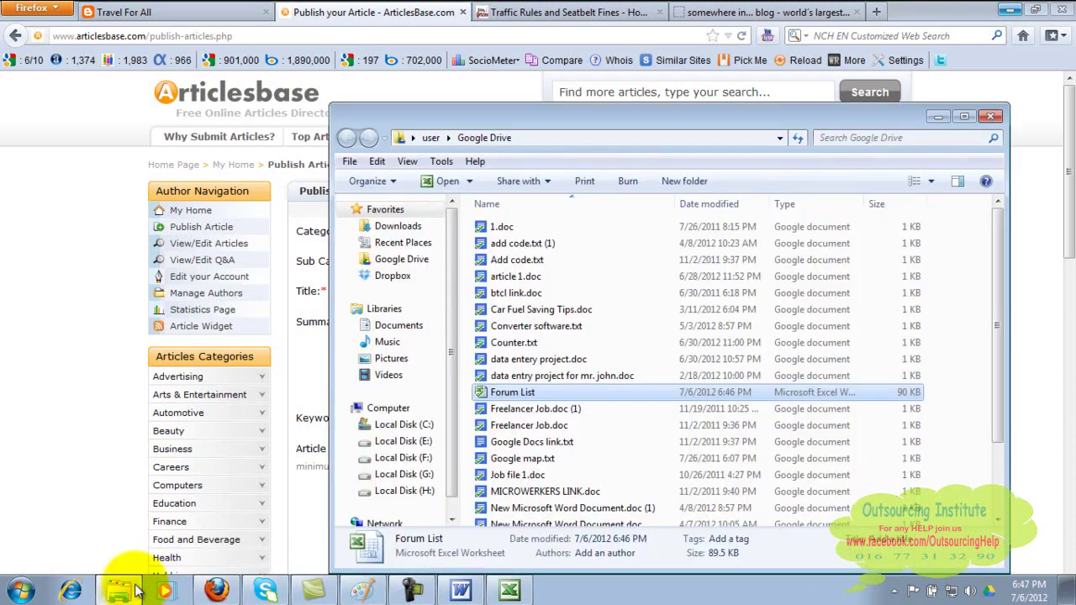
left_click(509, 591)
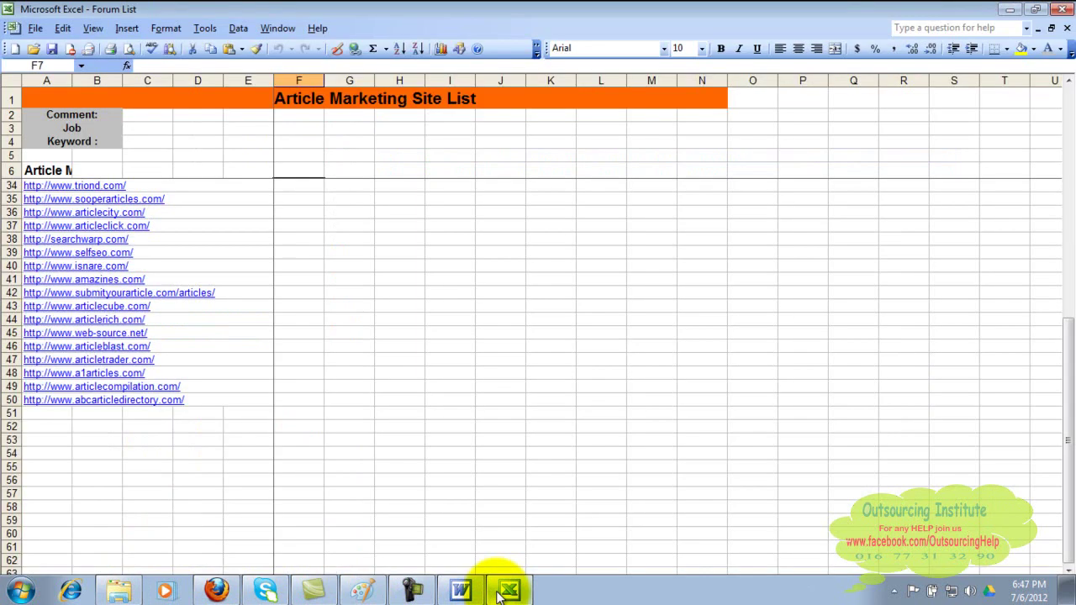
left_click(105, 192)
key("F2")
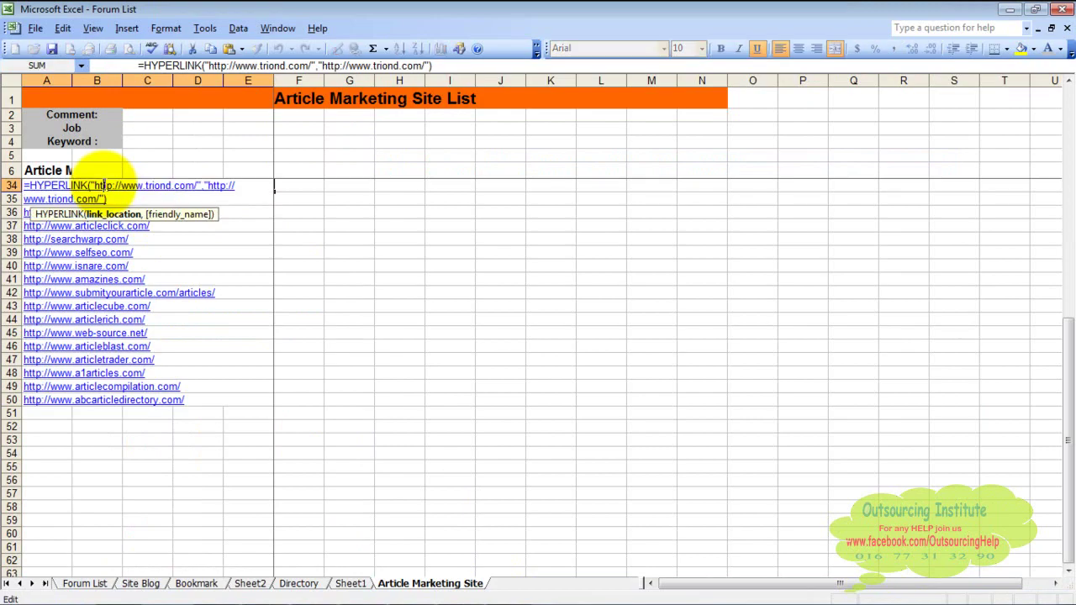
key("Return")
left_click(104, 185)
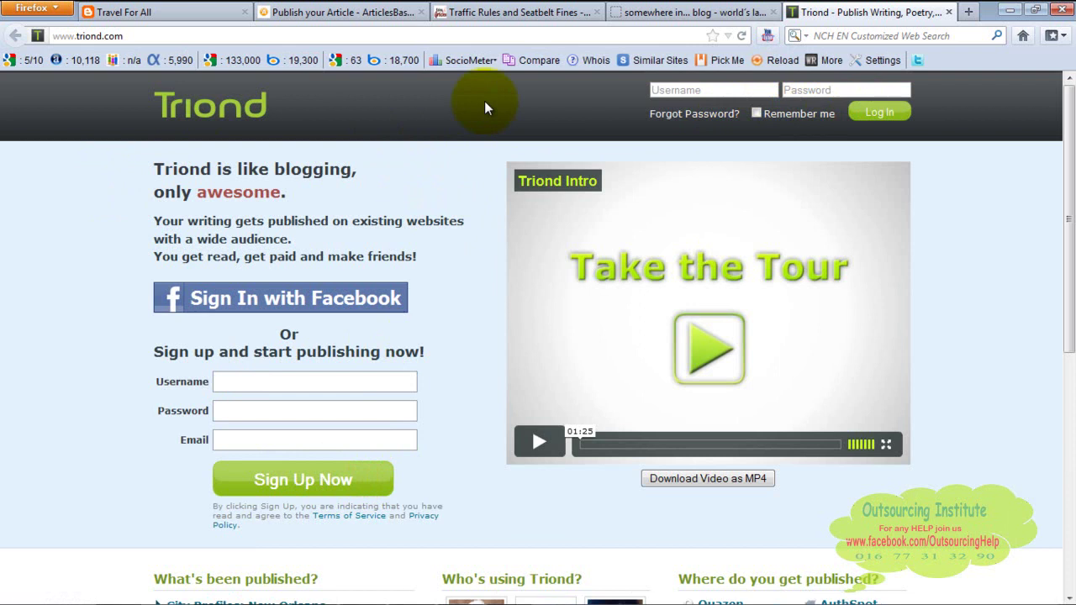
left_click(340, 12)
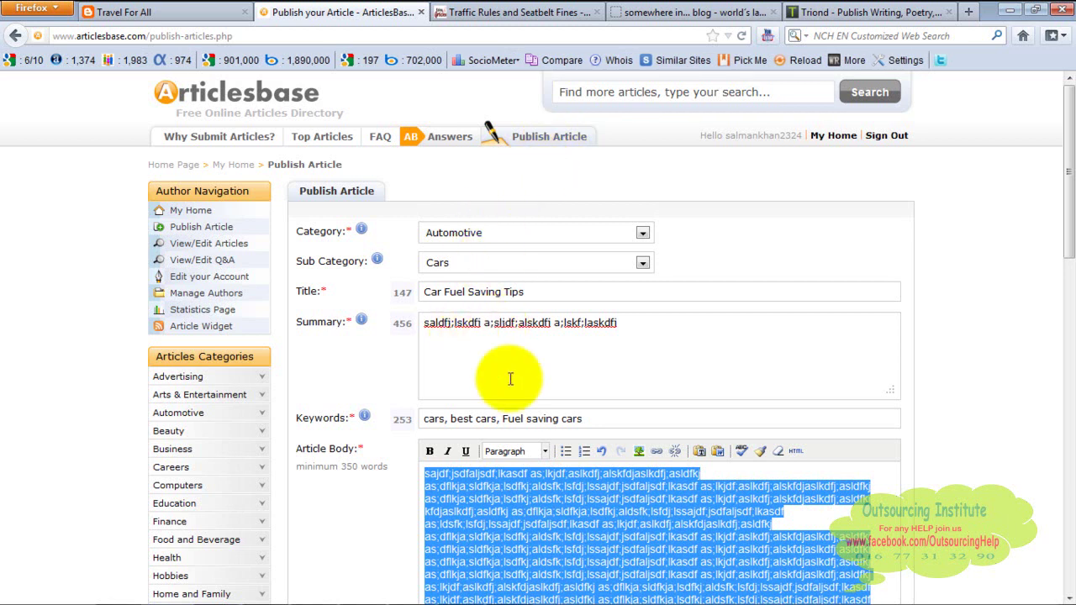
left_click_drag(1063, 196, 1055, 312)
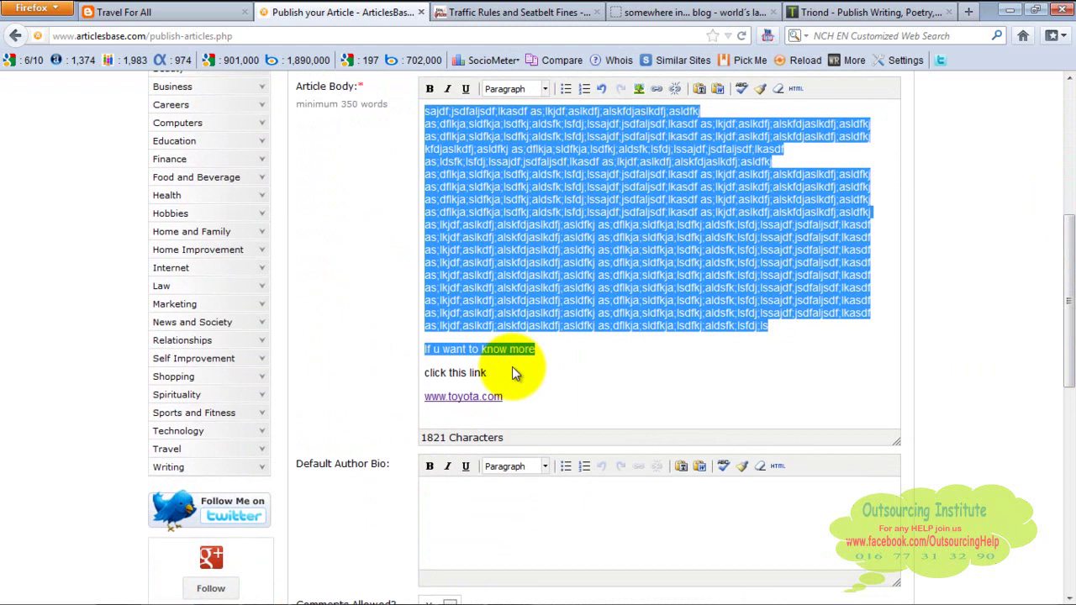
left_click(870, 11)
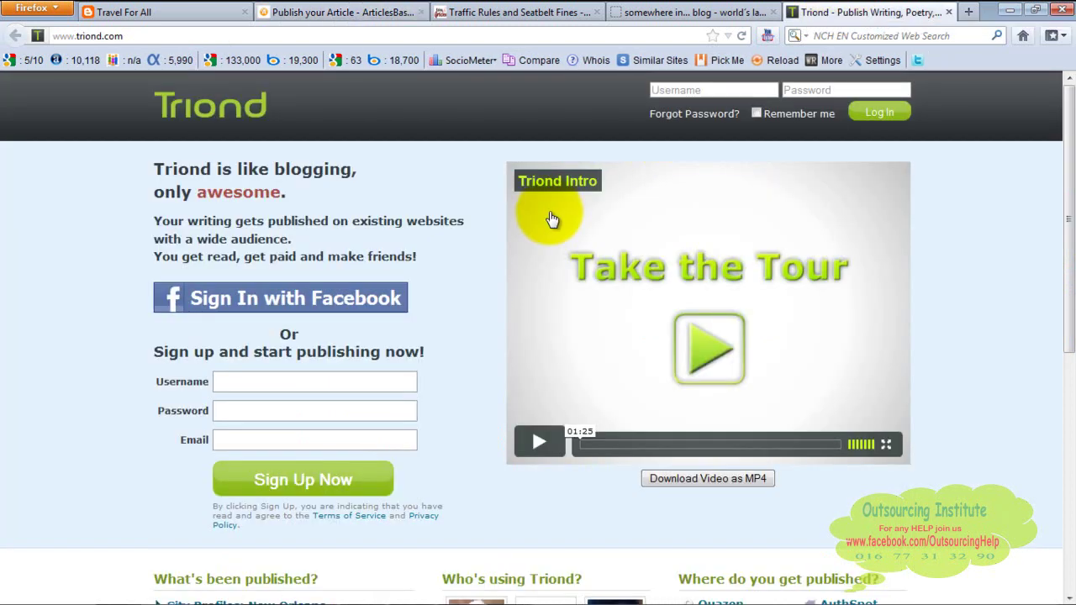
mouse_move(370, 595)
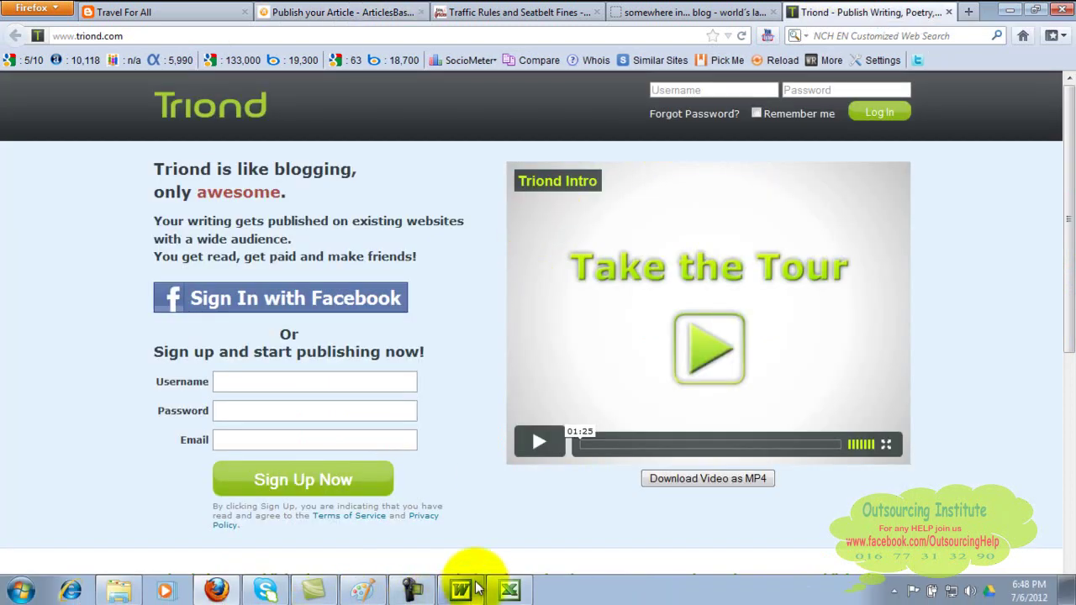
left_click(508, 591)
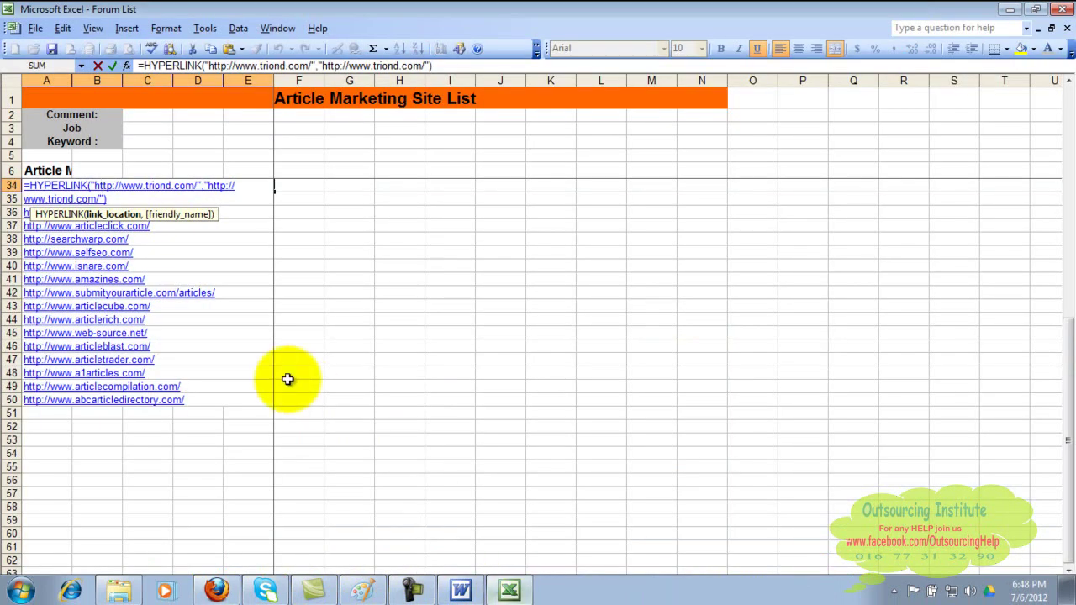
left_click(132, 229)
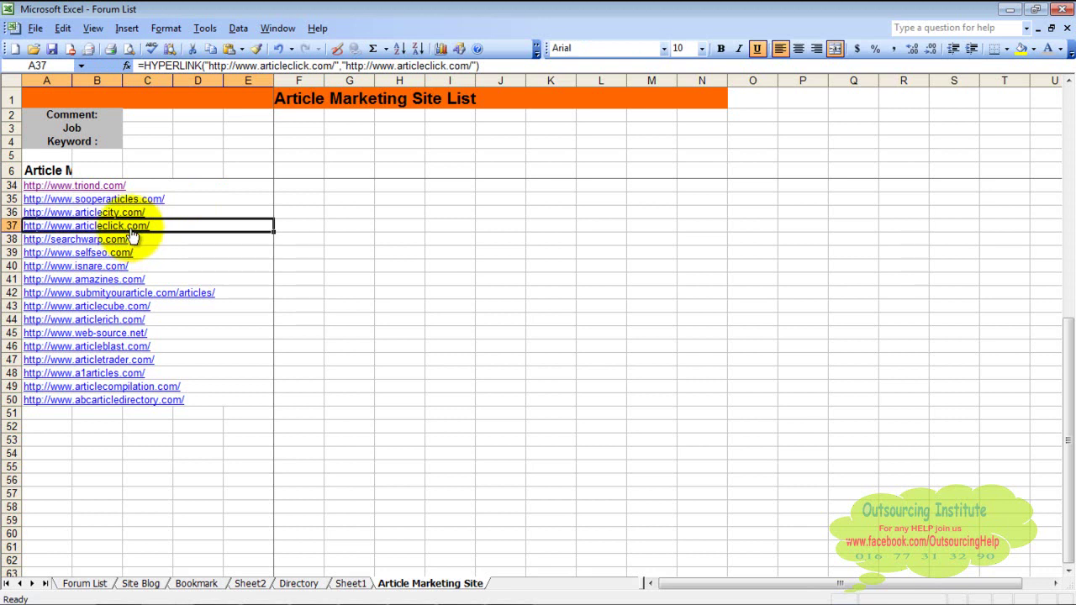
key("F2")
key("Return")
left_click(130, 228)
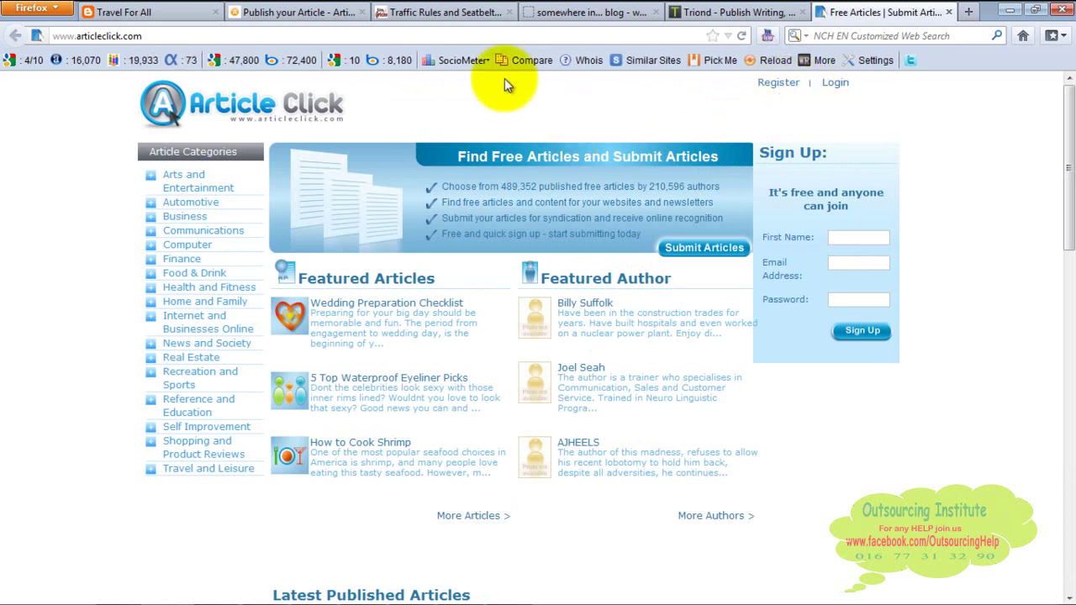
Revisit the ArticlesBase article body and switch to Paint to review the off-page SEO notes on URL Collection.
left_click(322, 11)
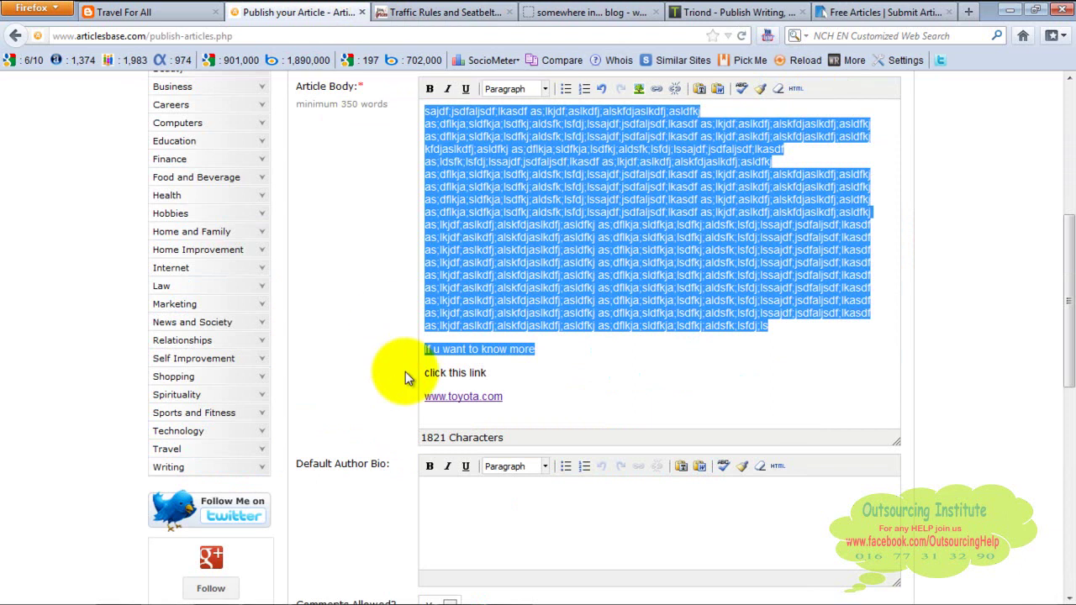
mouse_move(362, 599)
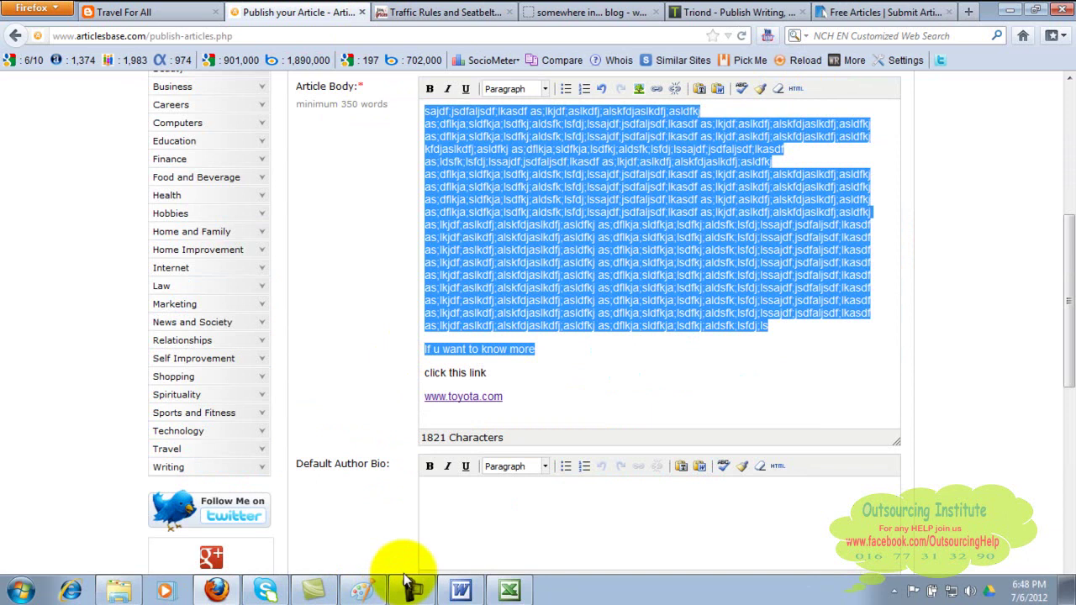
left_click(366, 591)
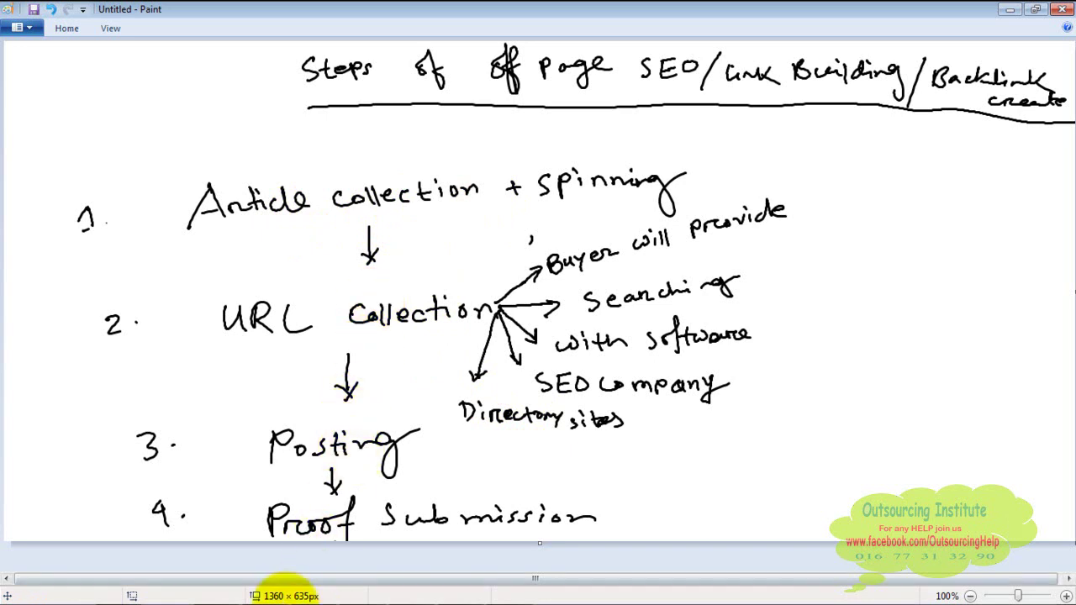
Switch to Firefox and review the ArticlesBase publishing form from the article body back up to the Category field.
mouse_move(267, 590)
left_click(216, 591)
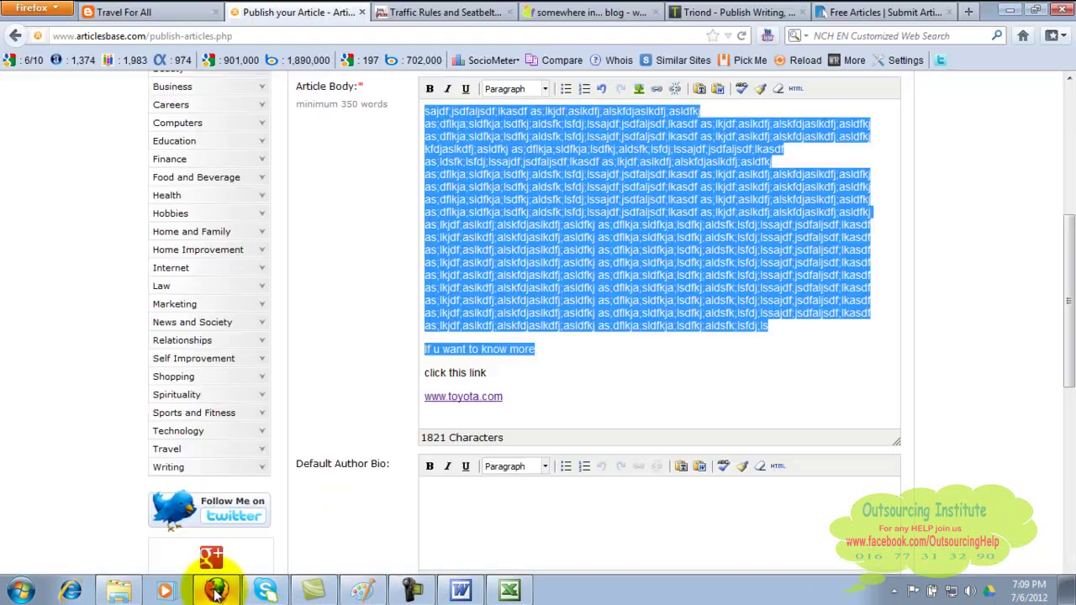
left_click(376, 269)
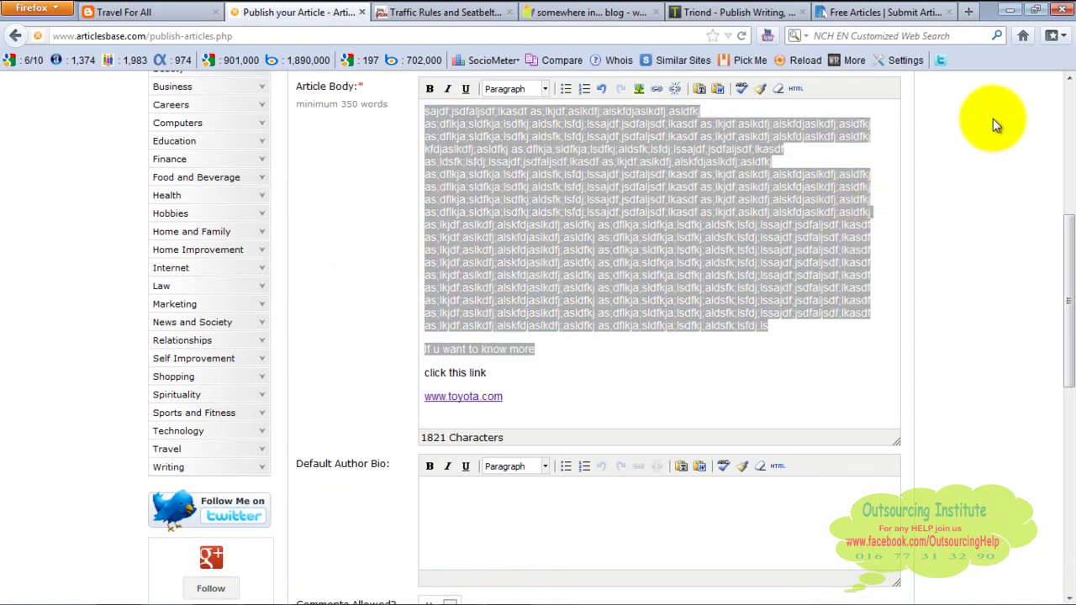
left_click(1066, 96)
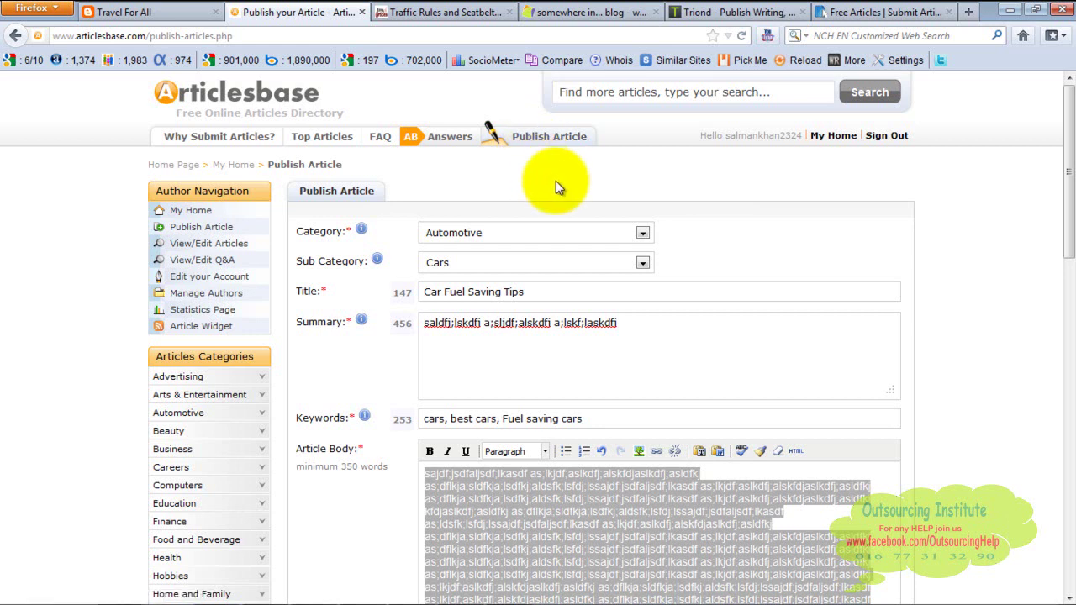
Compare the Travel For All blog and its New Post option with the ArticlesBase publishing form and article body.
left_click(153, 13)
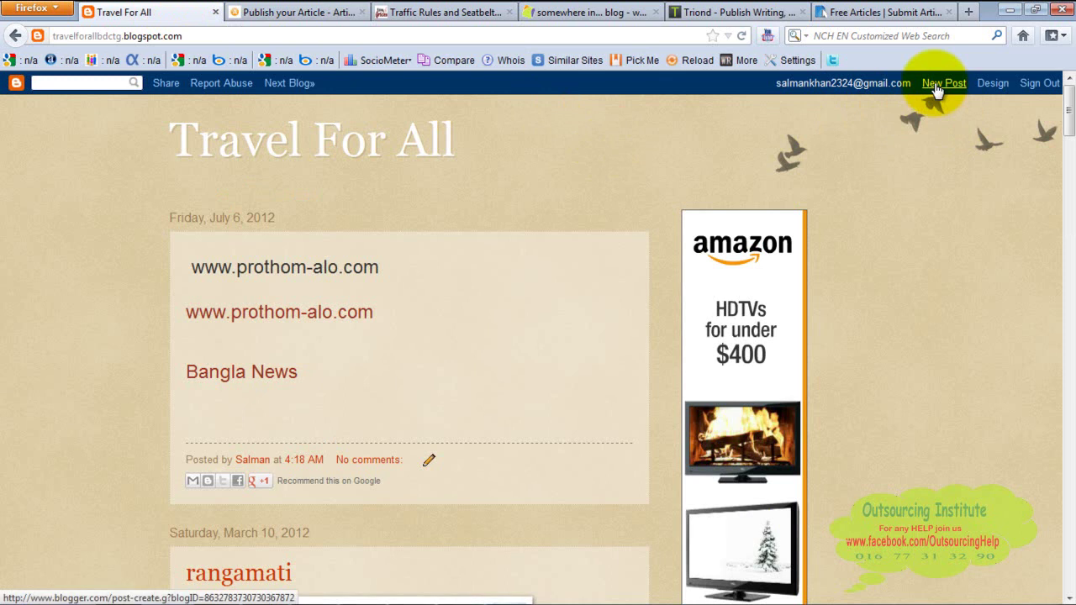
left_click(288, 10)
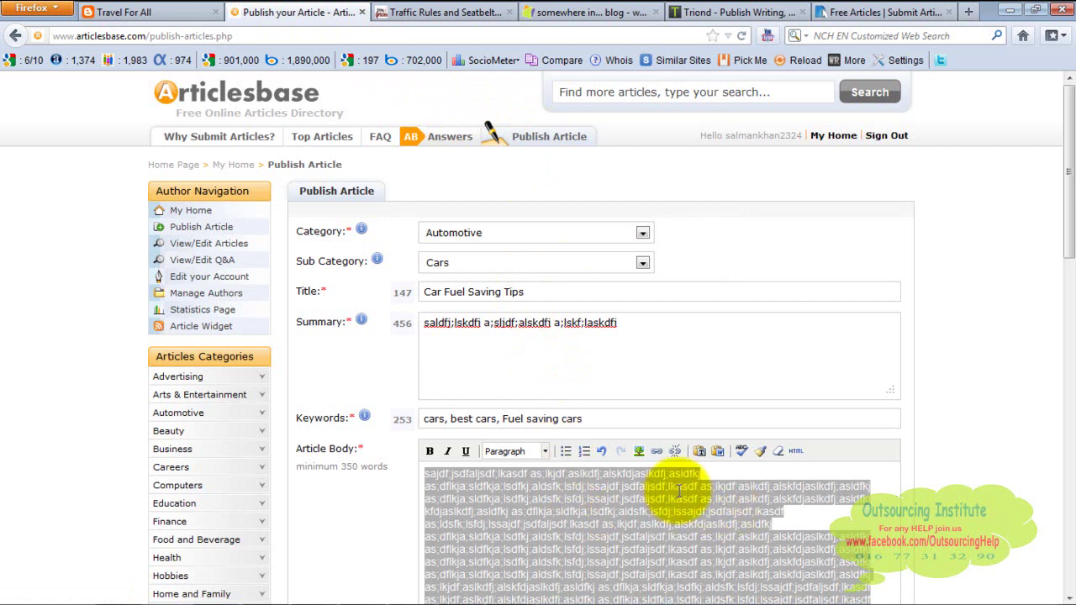
scroll(1065, 597, "down", 6)
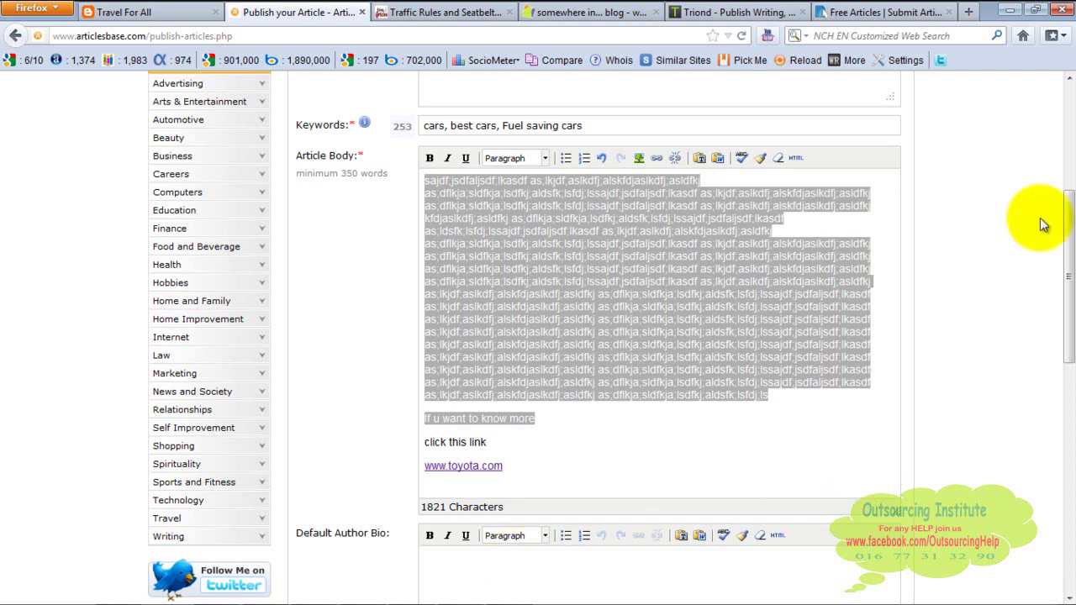
left_click_drag(1066, 245, 1065, 132)
left_click(118, 13)
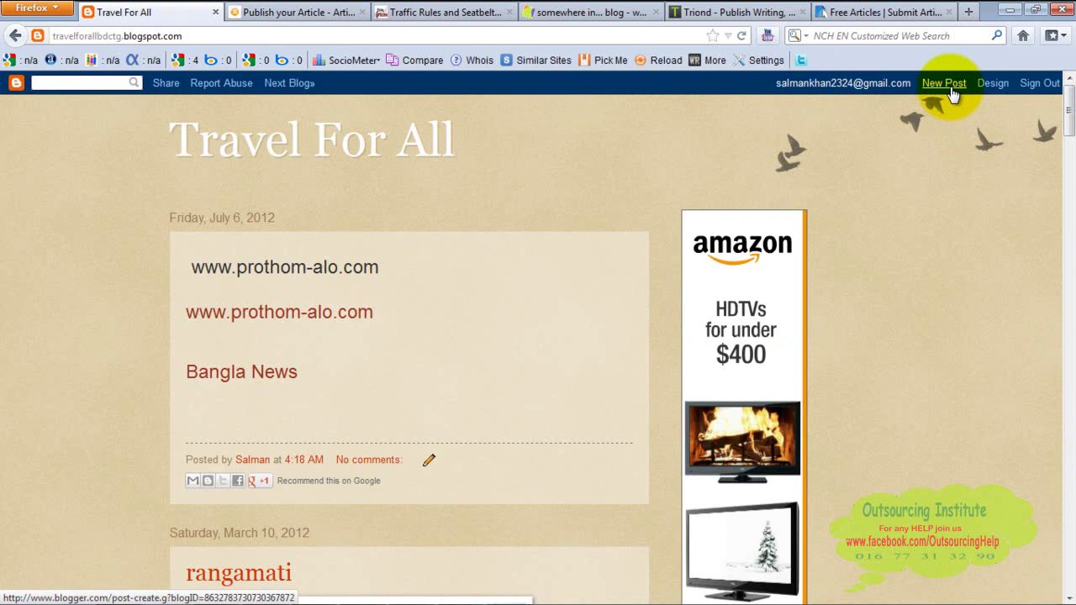
Return to the ArticlesBase publishing form and check the off-page SEO steps in Paint before coming back to the form.
left_click(240, 8)
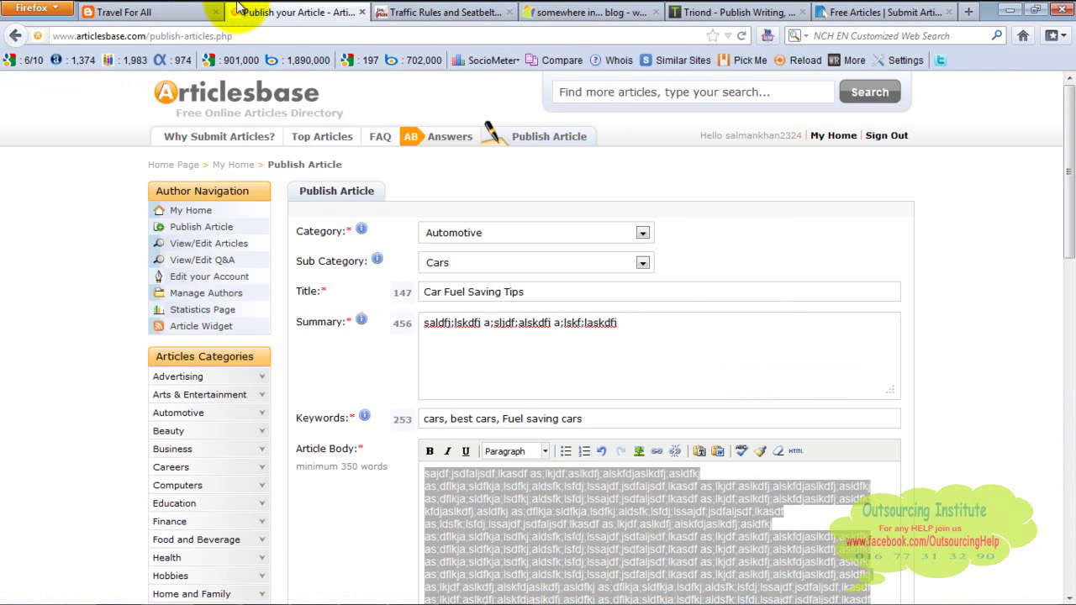
mouse_move(336, 592)
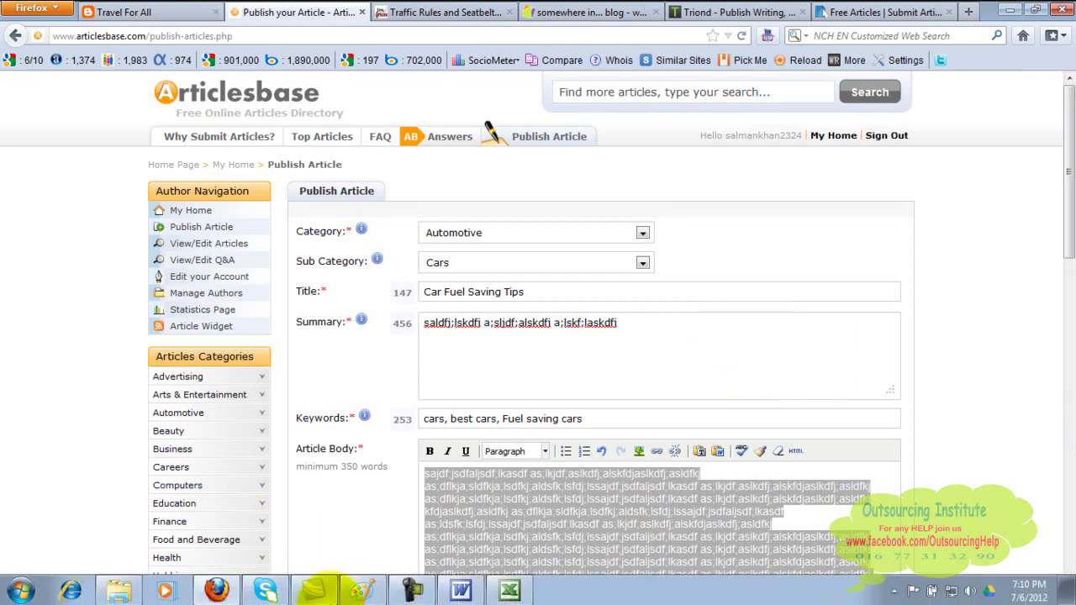
left_click(364, 590)
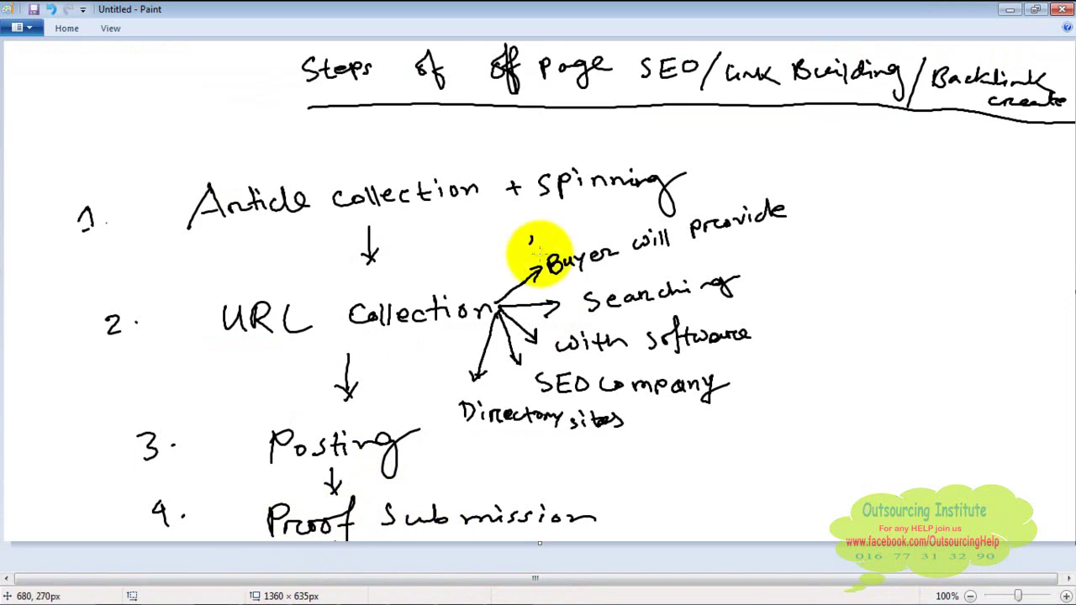
left_click(1010, 9)
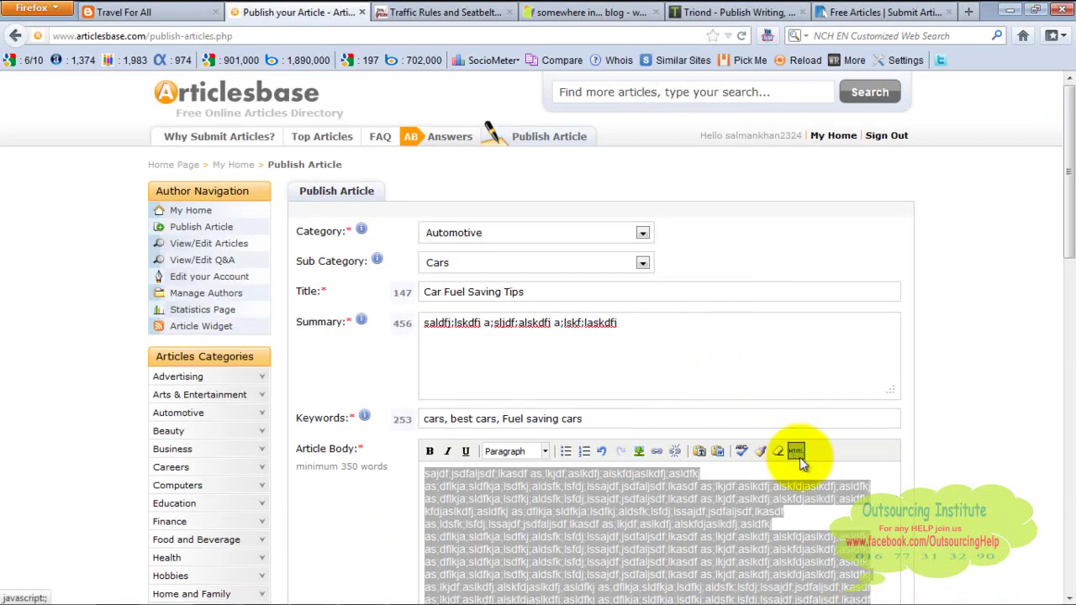
Review the ArticlesBase publishing form from the article body to the verification code and Submit option, including the page's web address.
left_click(843, 479)
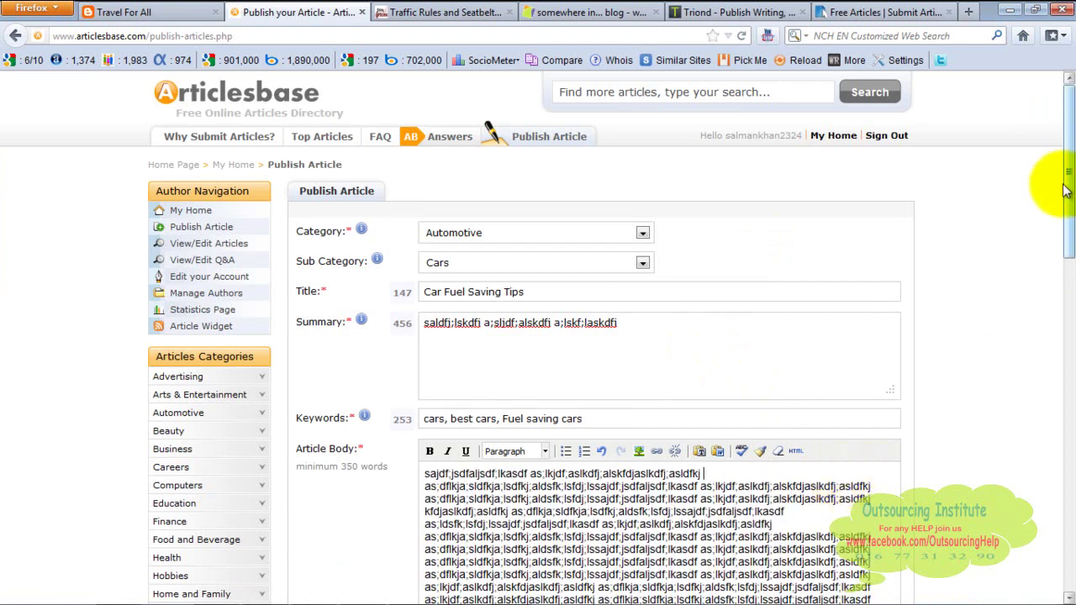
left_click_drag(1069, 189, 1065, 348)
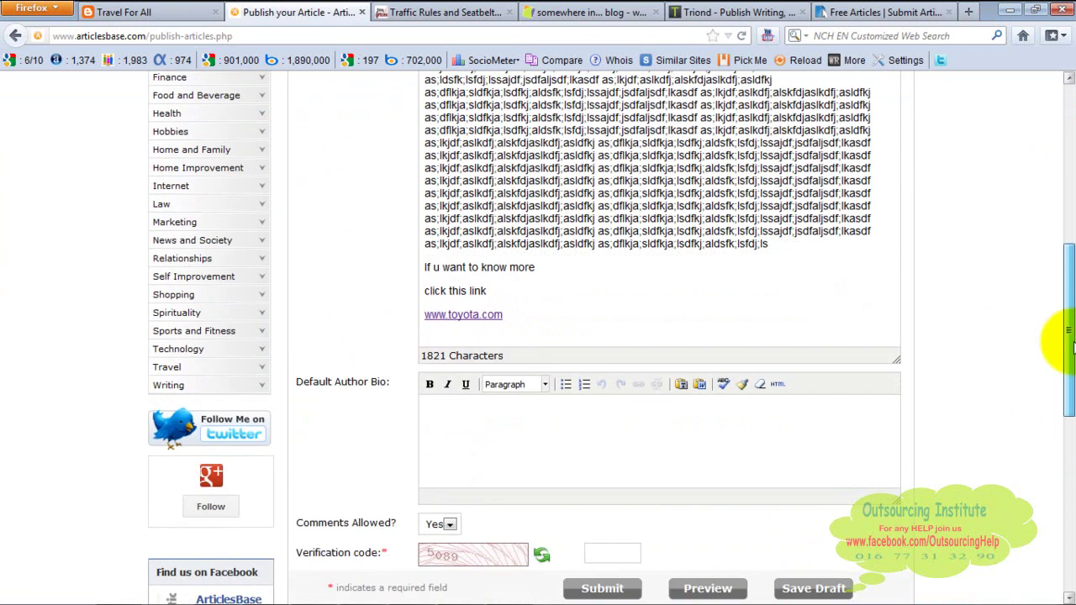
left_click(625, 559)
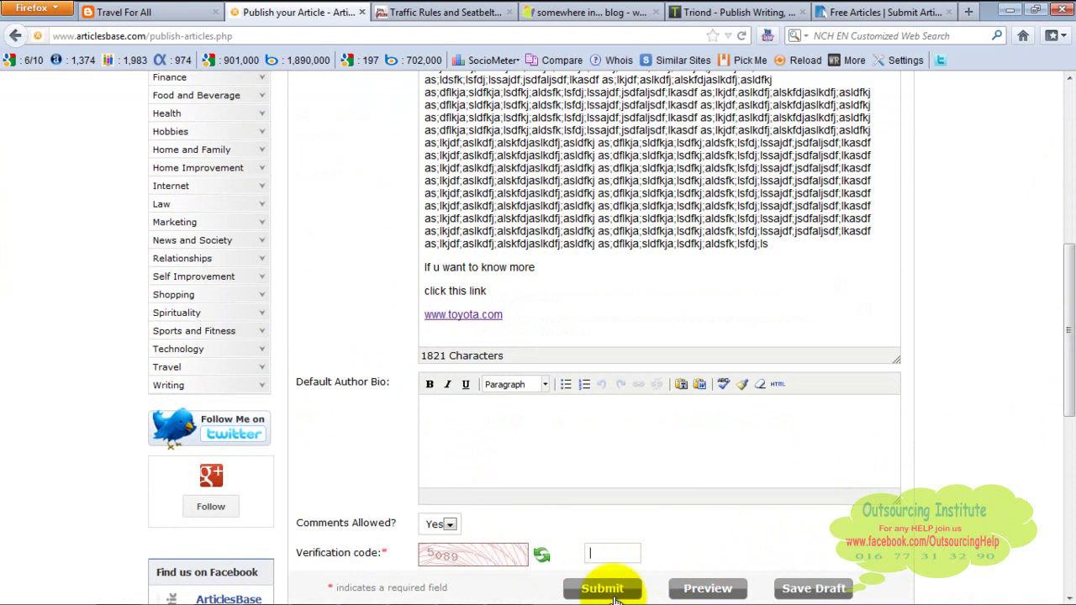
left_click(1069, 156)
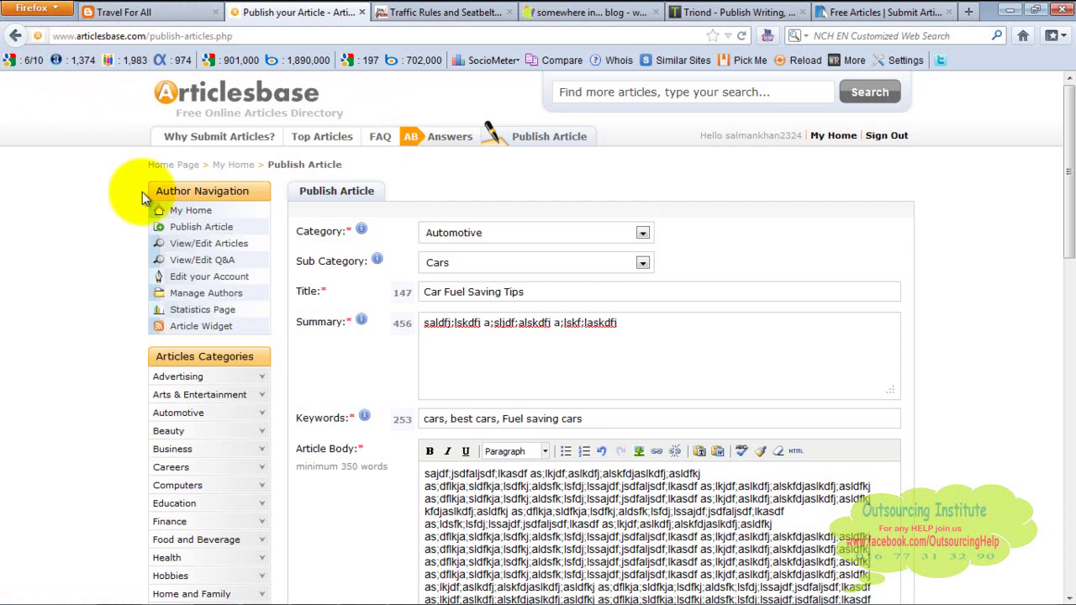
left_click(206, 39)
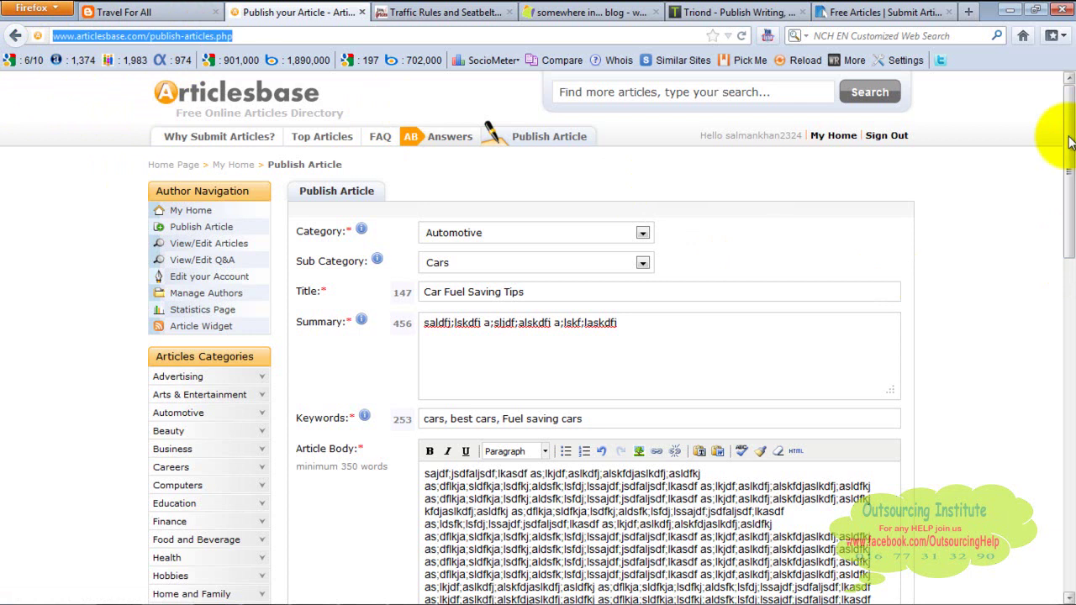
left_click_drag(1069, 143, 1069, 383)
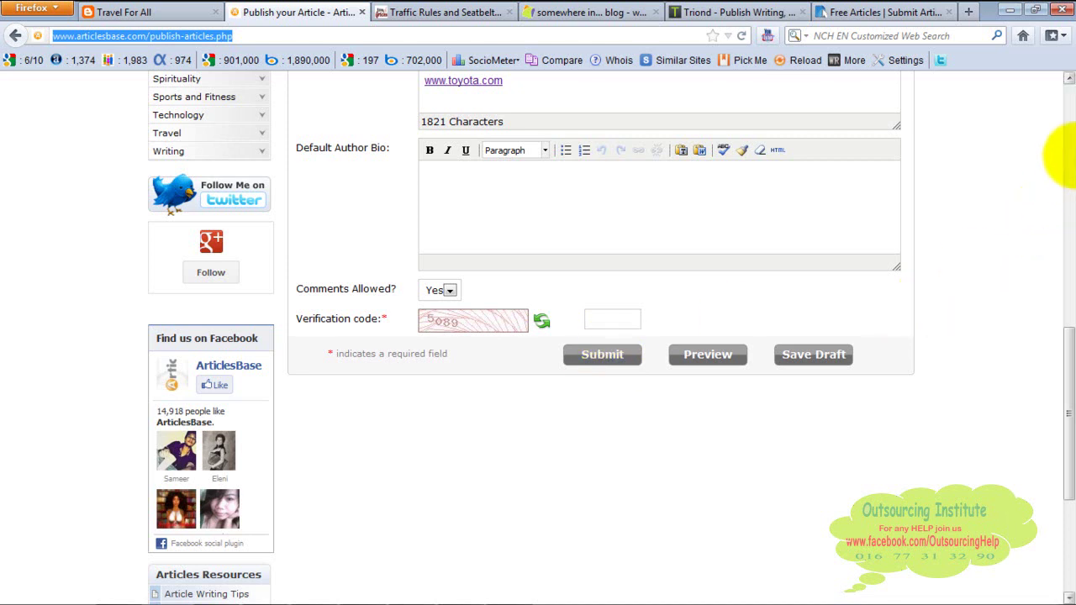
scroll(1059, 185, "up", 10)
scroll(756, 84, "up", 4)
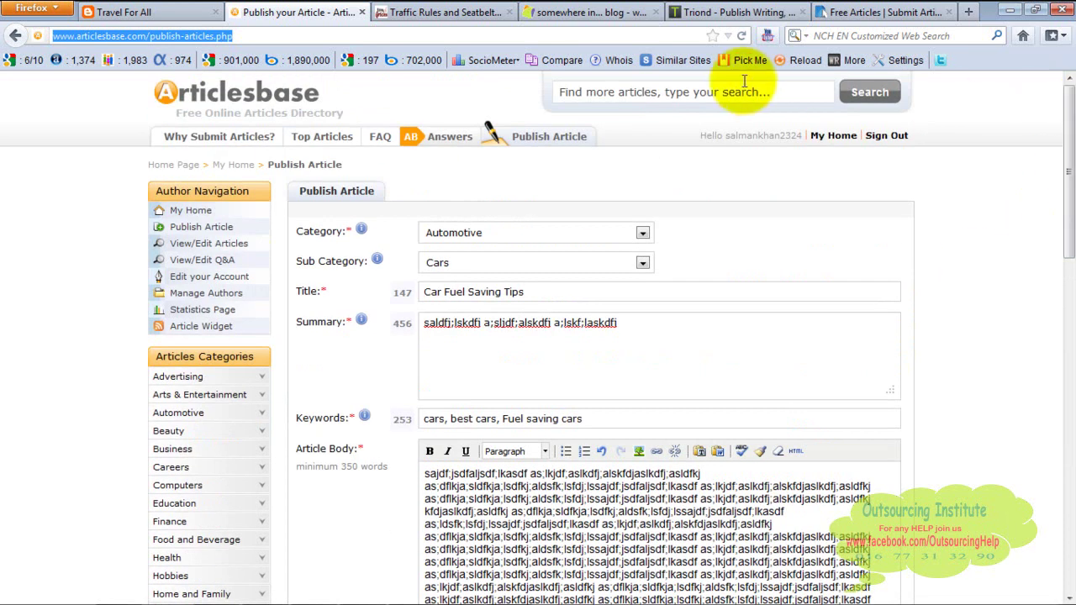
Copy the web address of the ArticlesBase Publish Article page.
left_click(199, 35)
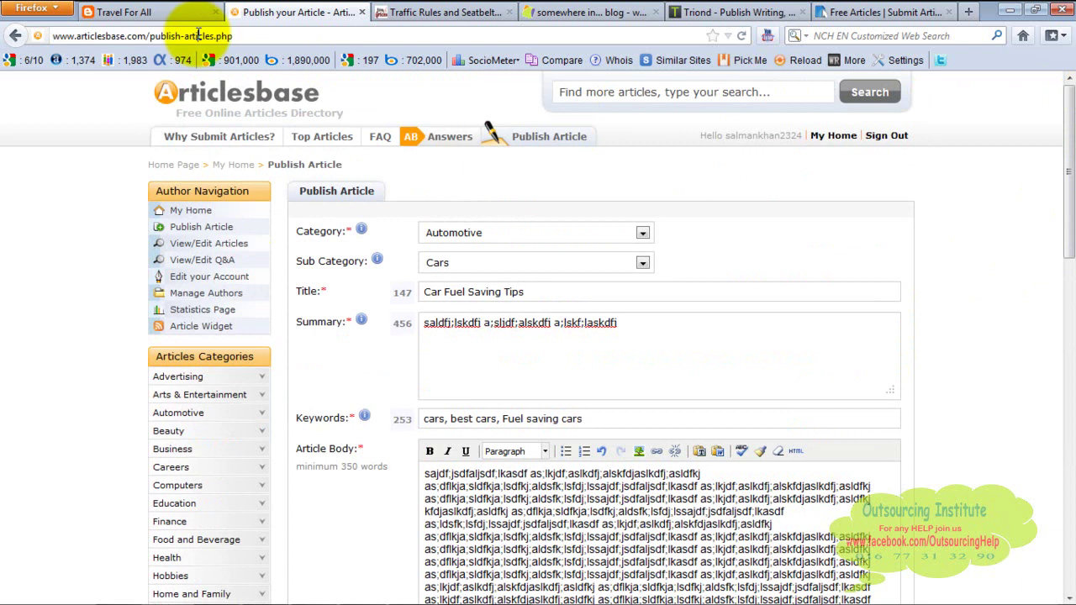
key("ctrl+a")
key("ctrl+c")
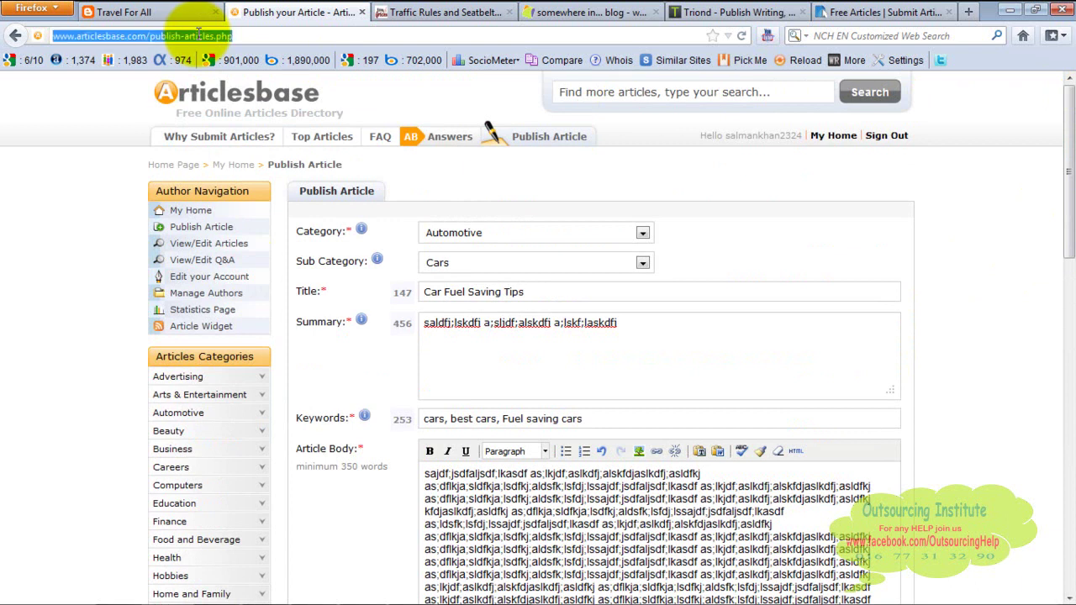
right_click(198, 34)
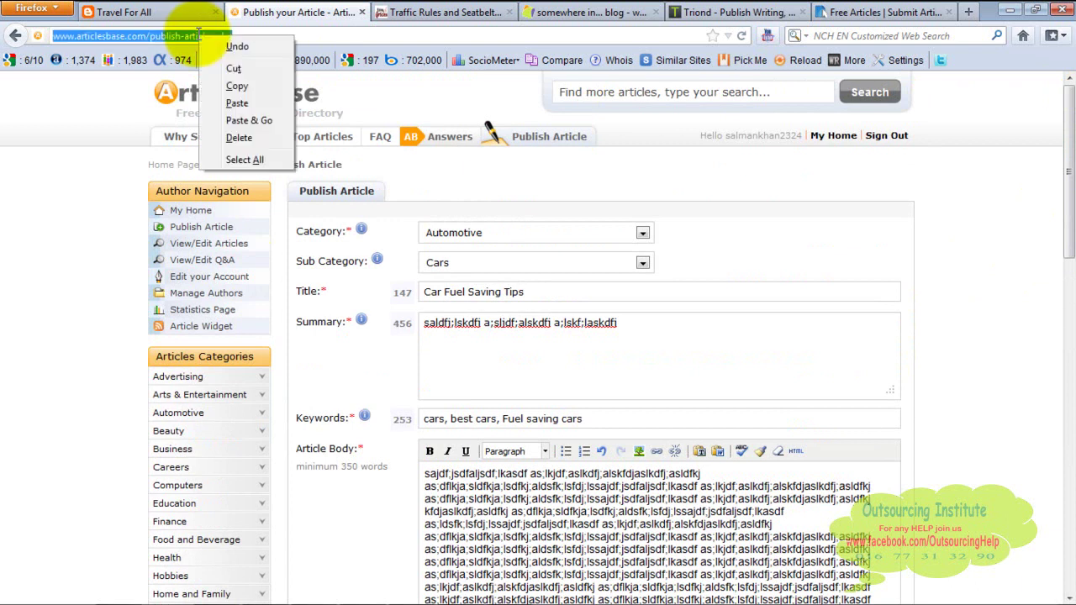
left_click(244, 80)
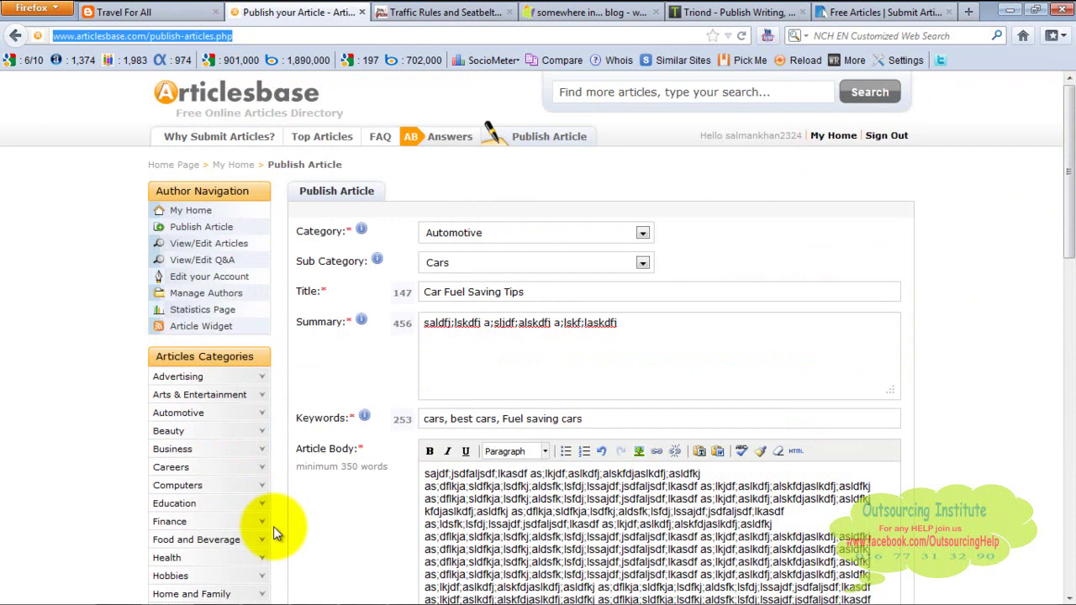
Start Excel with a new workbook and paste the copied ArticlesBase address into cell C1.
left_click(23, 591)
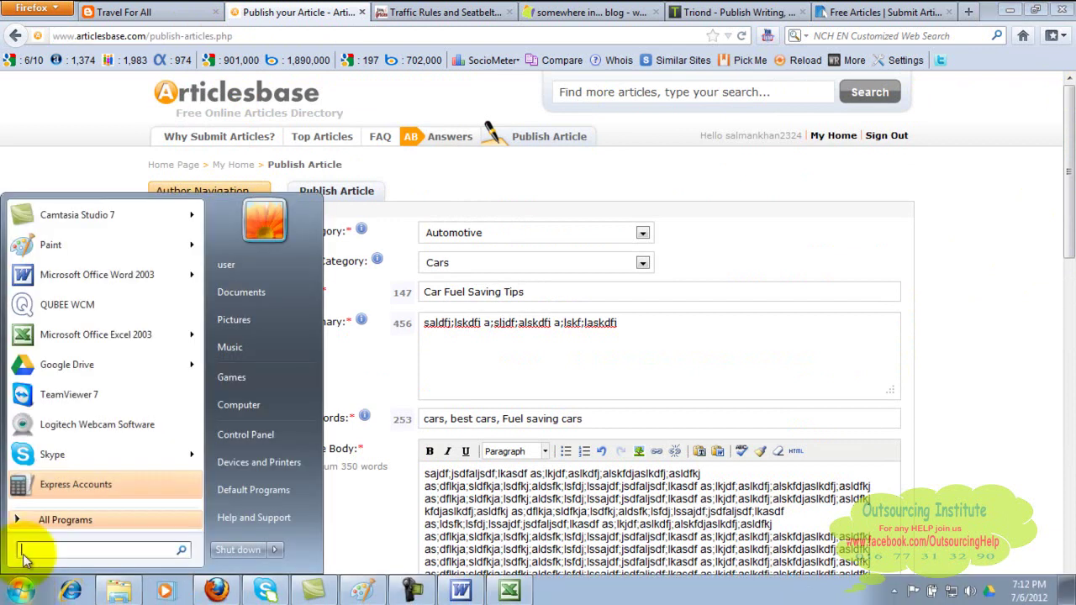
left_click(90, 331)
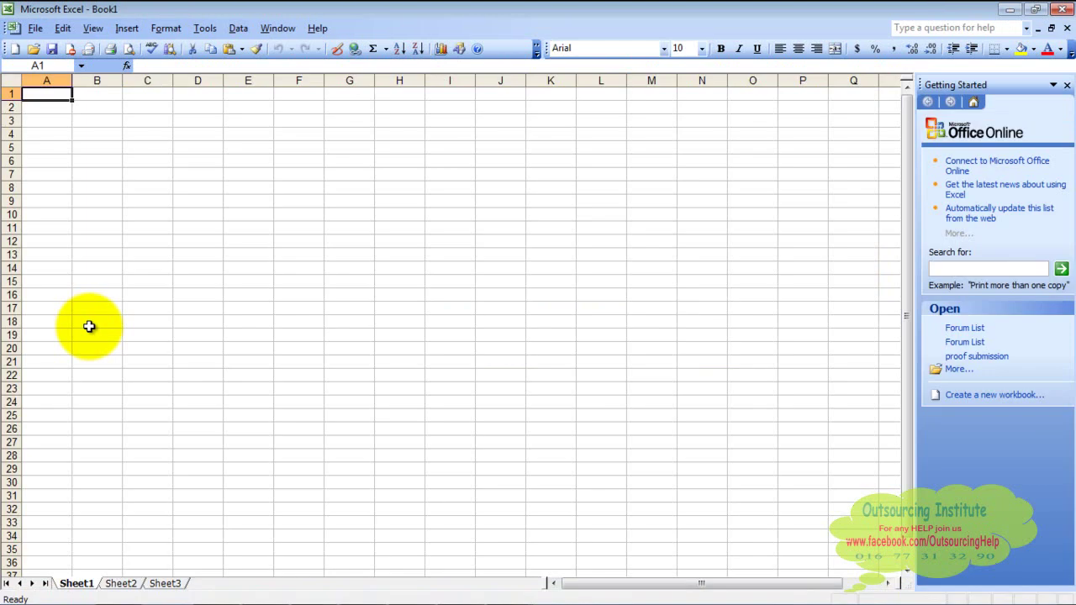
left_click(160, 96)
right_click(160, 96)
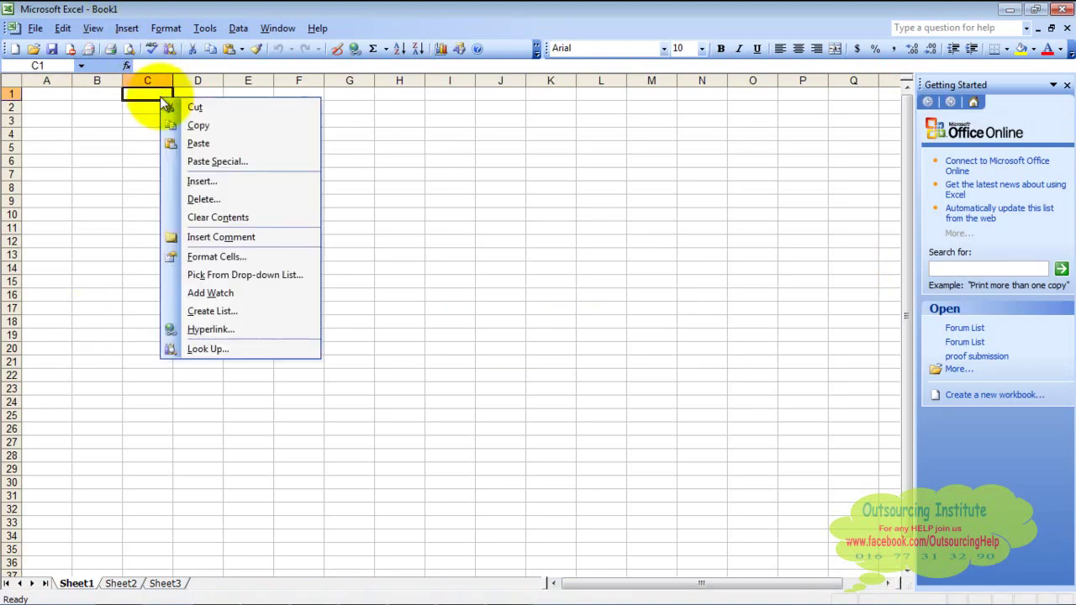
left_click(210, 142)
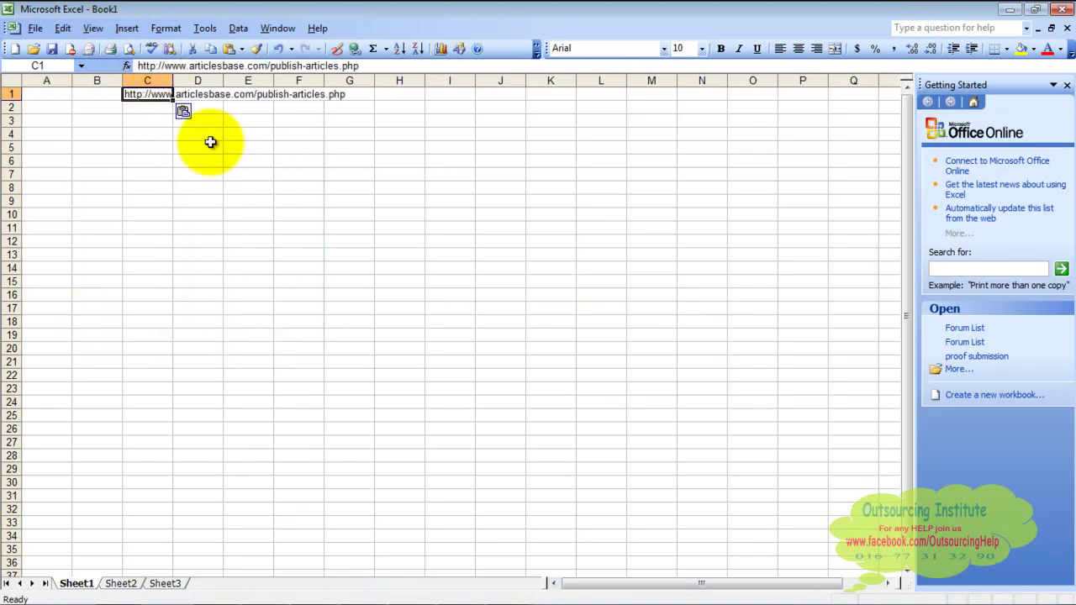
left_click(357, 109)
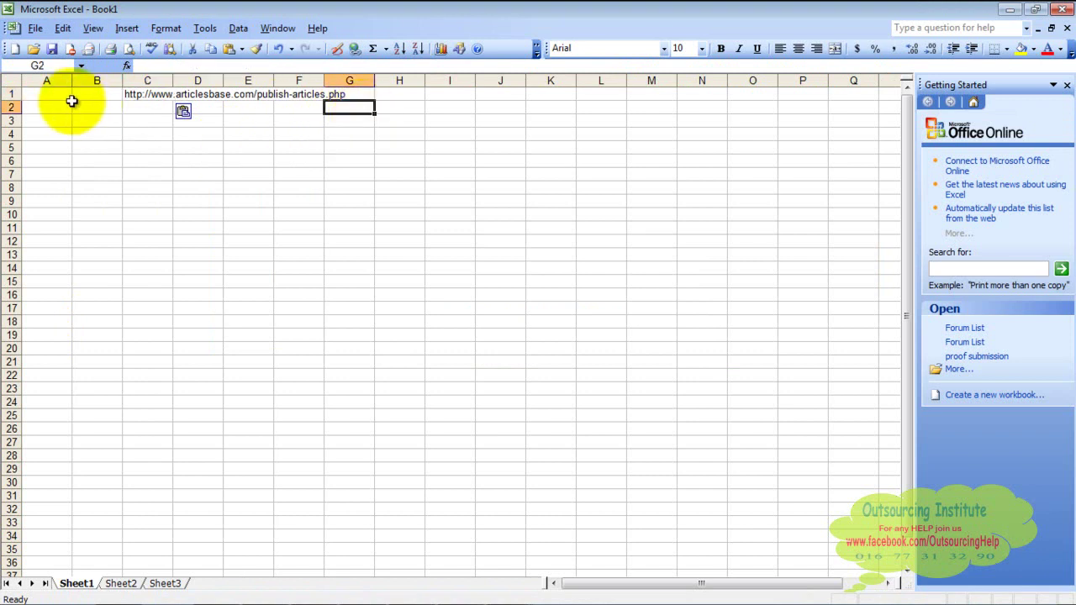
left_click(160, 108)
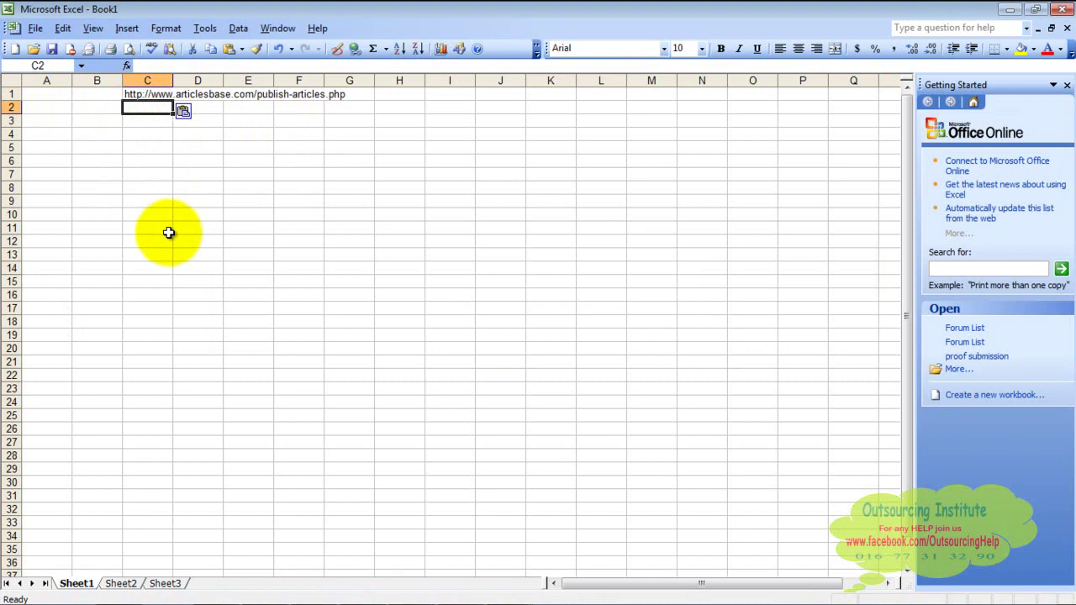
left_click(257, 100)
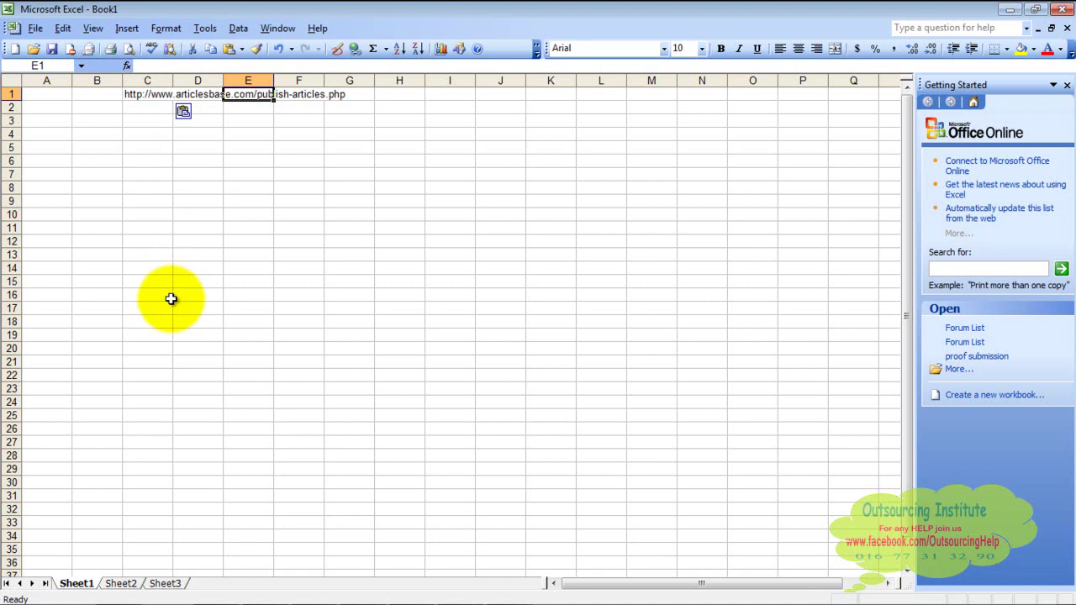
Switch to Paint and handwrite "+ Link Building" after Posting in step 3 of the off-page SEO notes.
mouse_move(294, 601)
mouse_move(215, 589)
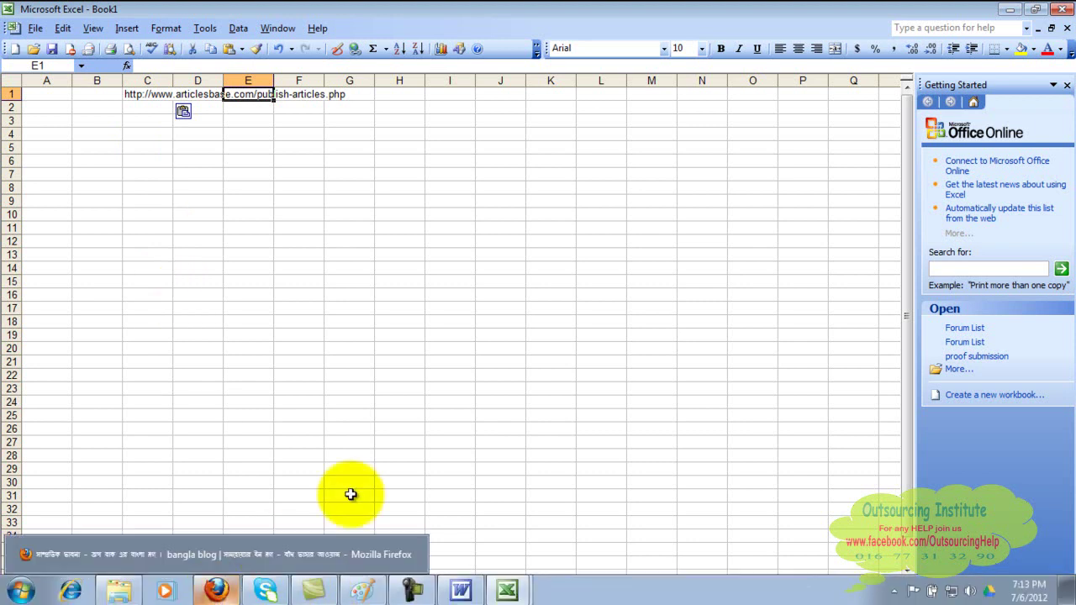
left_click(217, 591)
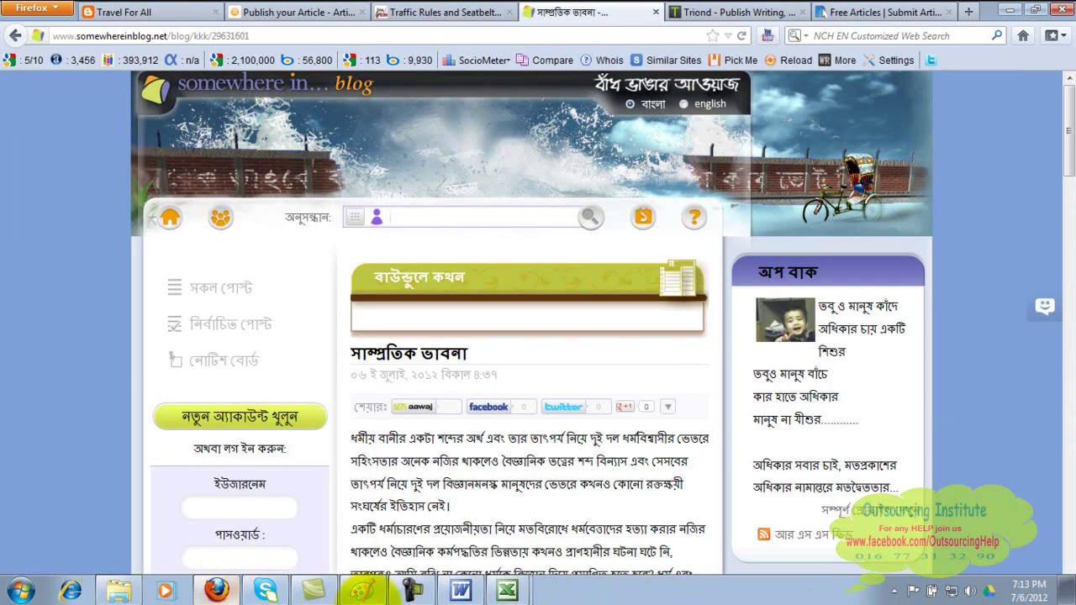
left_click(363, 591)
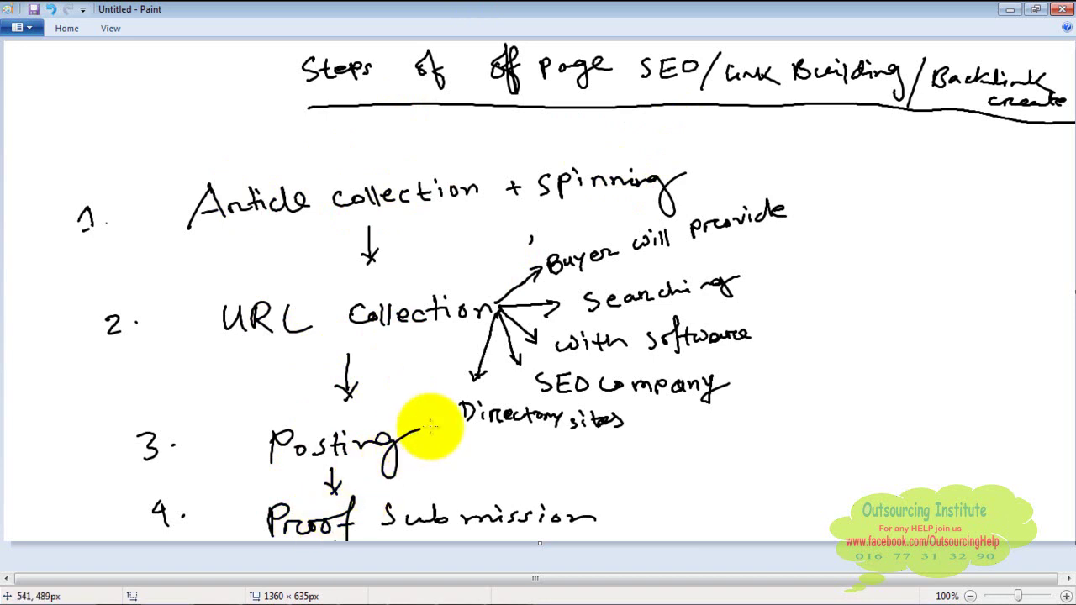
left_click(329, 305)
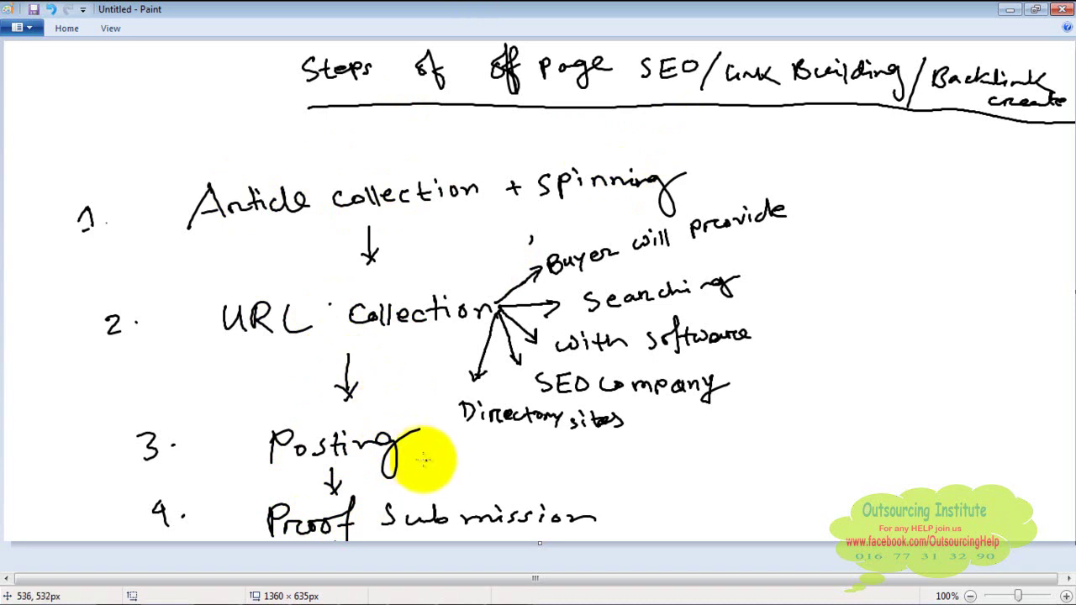
left_click_drag(415, 455, 455, 462)
mouse_move(459, 448)
left_mouse_down()
mouse_move(461, 460)
mouse_move(533, 441)
mouse_move(538, 451)
mouse_move(630, 461)
mouse_move(620, 456)
left_mouse_up()
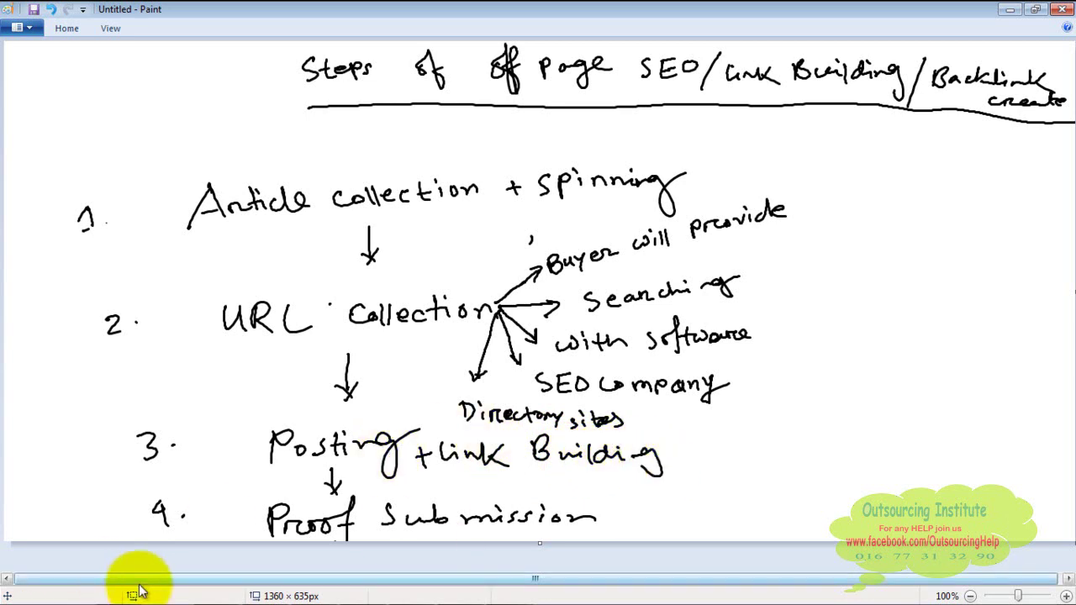
left_click(216, 588)
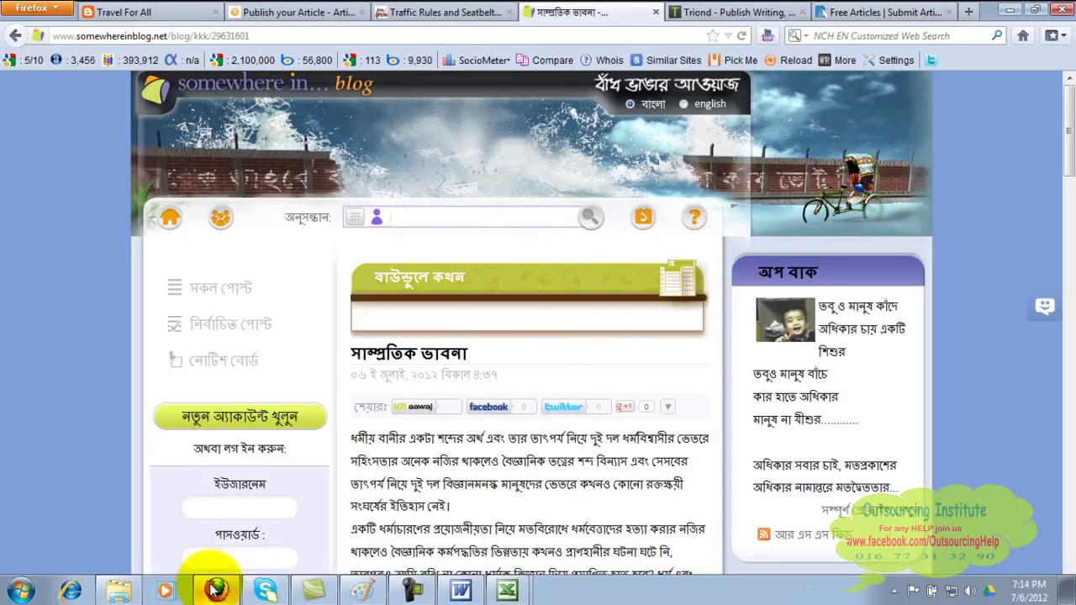
left_click(330, 10)
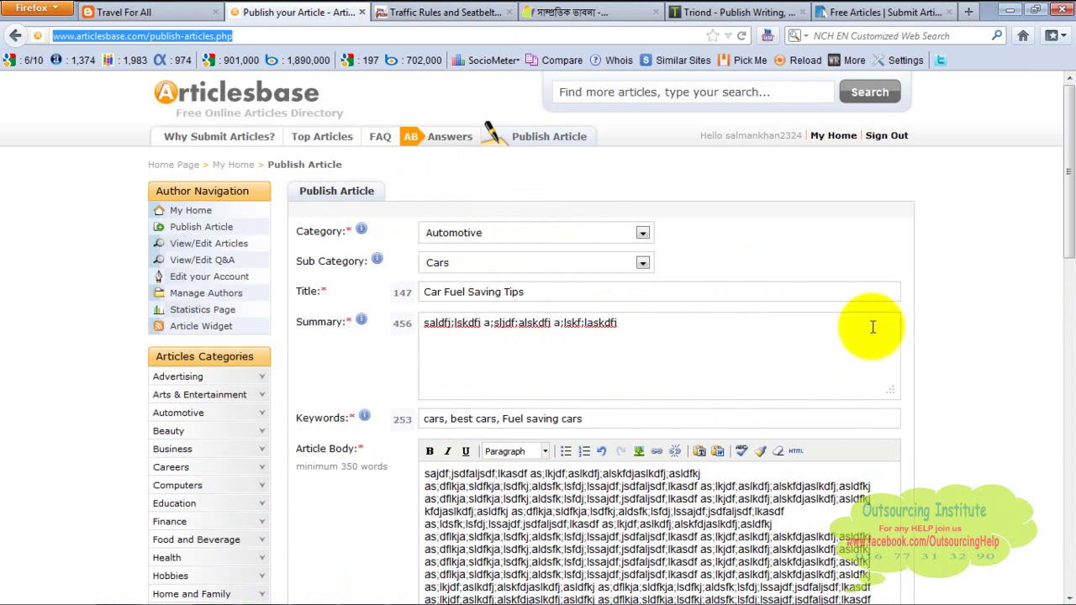
left_click_drag(1069, 168, 1063, 336)
scroll(1063, 336, "down", 1)
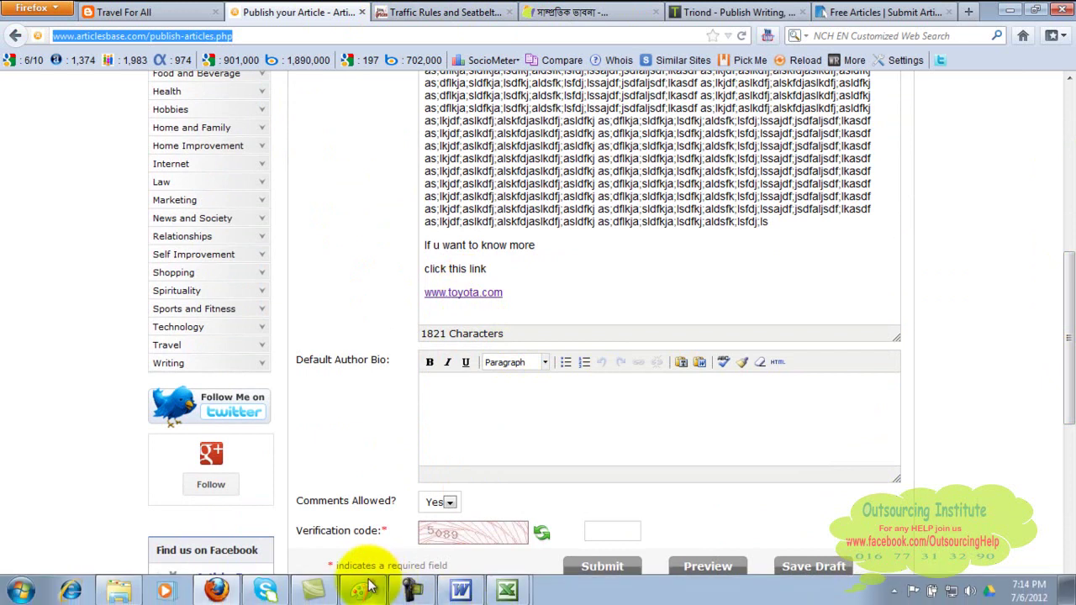
left_click(367, 588)
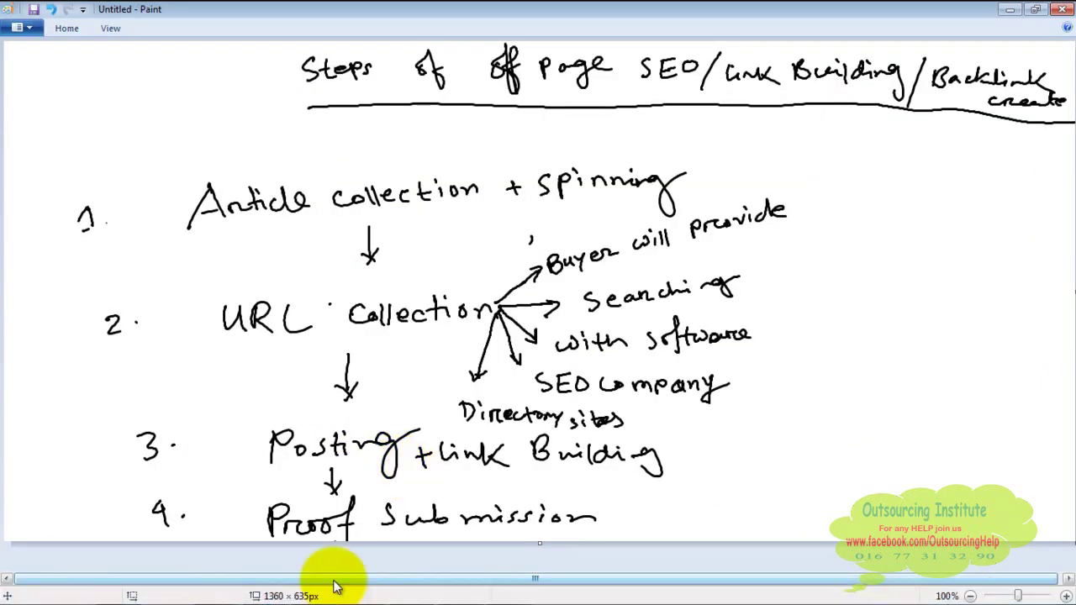